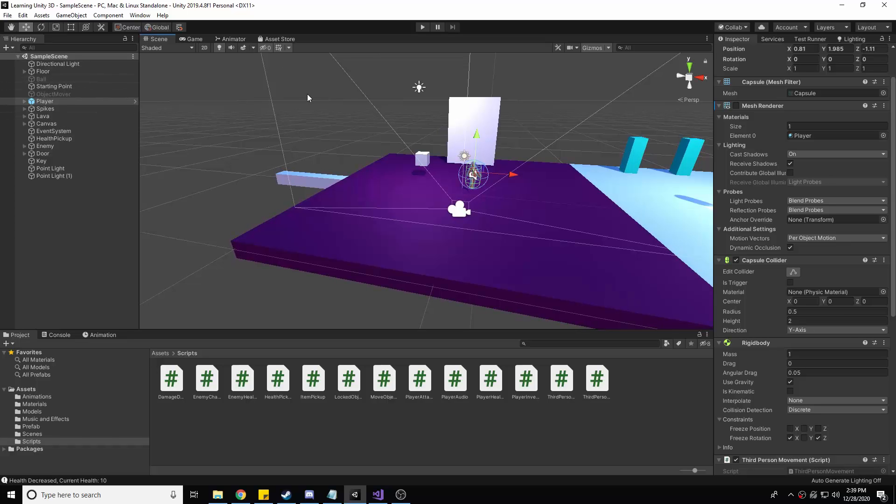
- Create a new scene named StartScene in the Scenes folder
left_click_drag(316, 102, 464, 159, "alt")
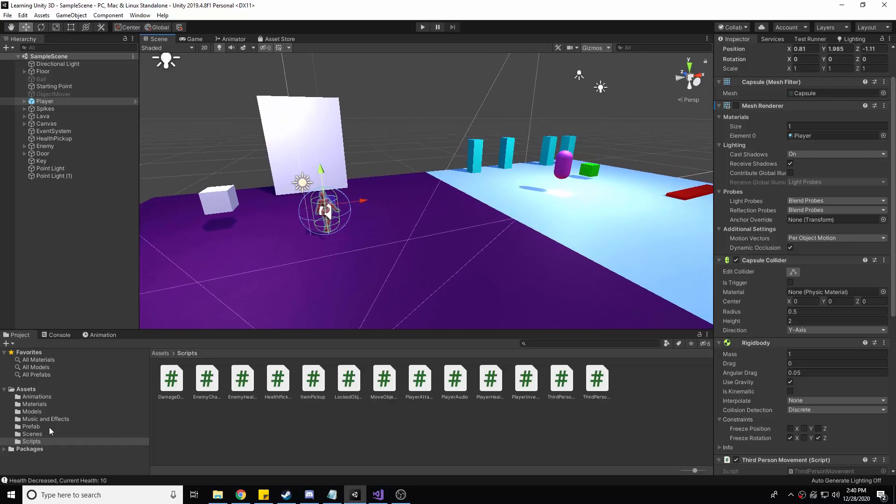
left_click(32, 434)
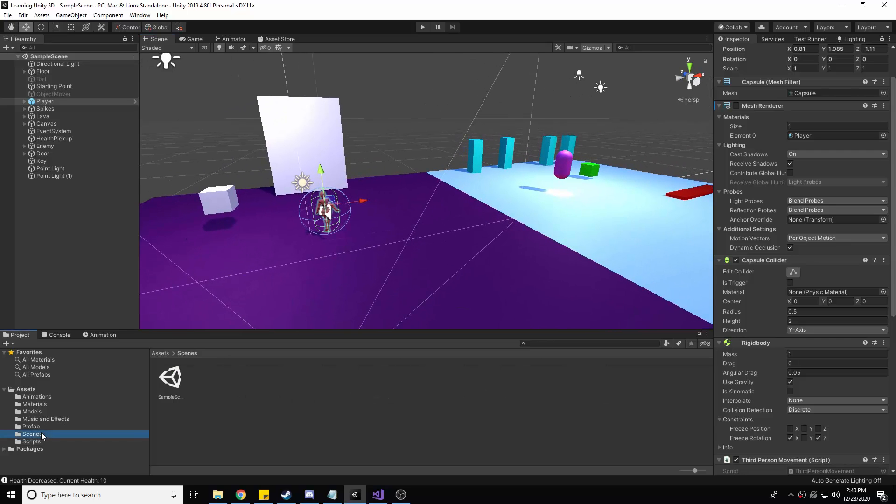
right_click(216, 380)
mouse_move(299, 150)
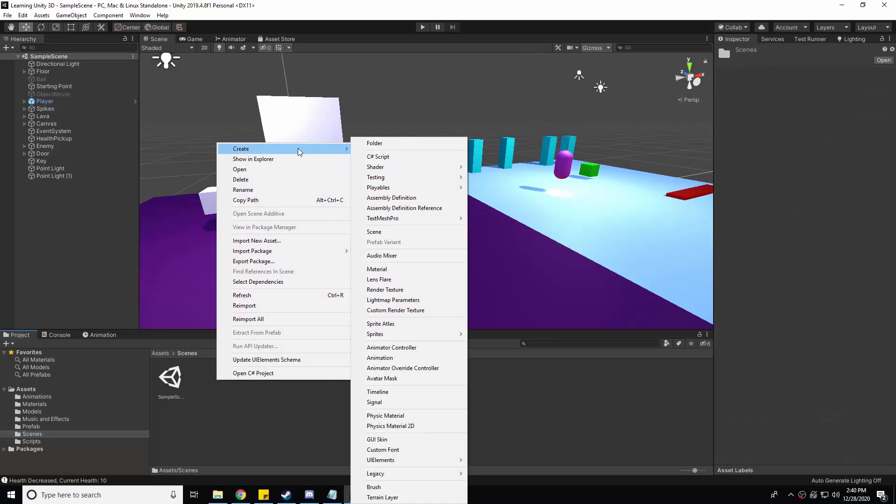
left_click(395, 232)
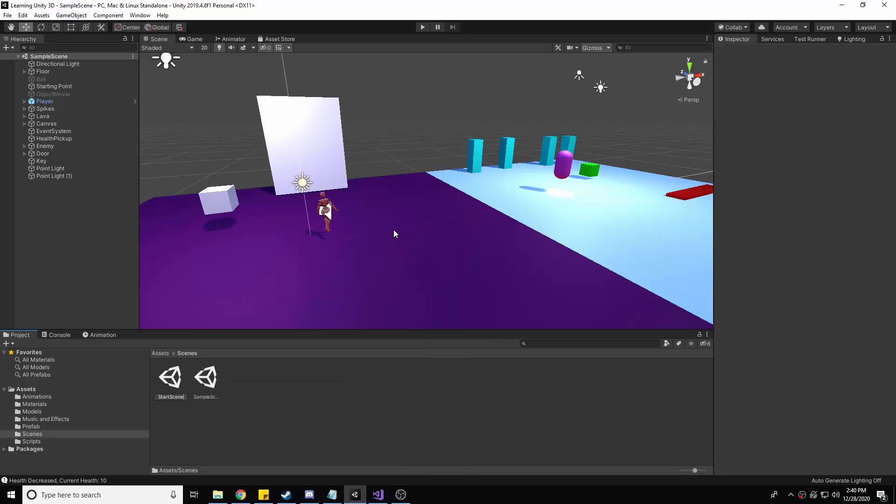
key("Return")
- Rename the SampleScene asset as Gameplay, reload the modified scene and expand its hierarchy
right_click(170, 388)
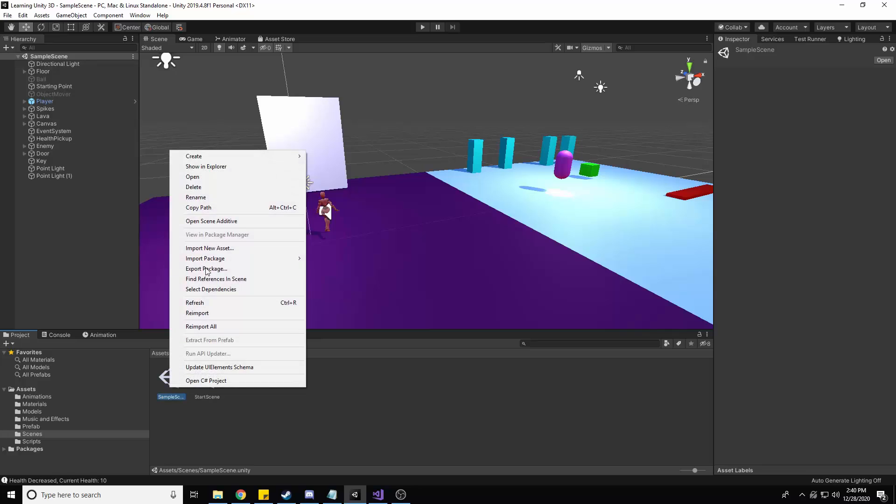
left_click(207, 196)
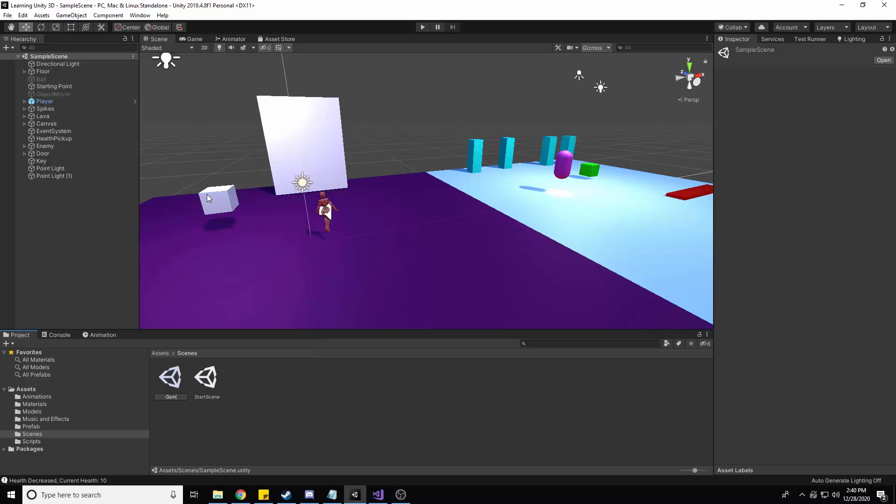
type("Gameplay")
key("Return")
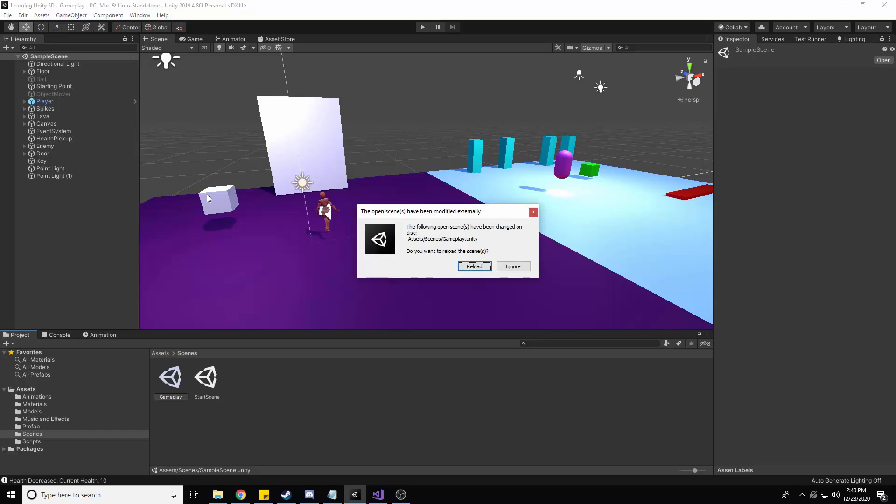
left_click(475, 266)
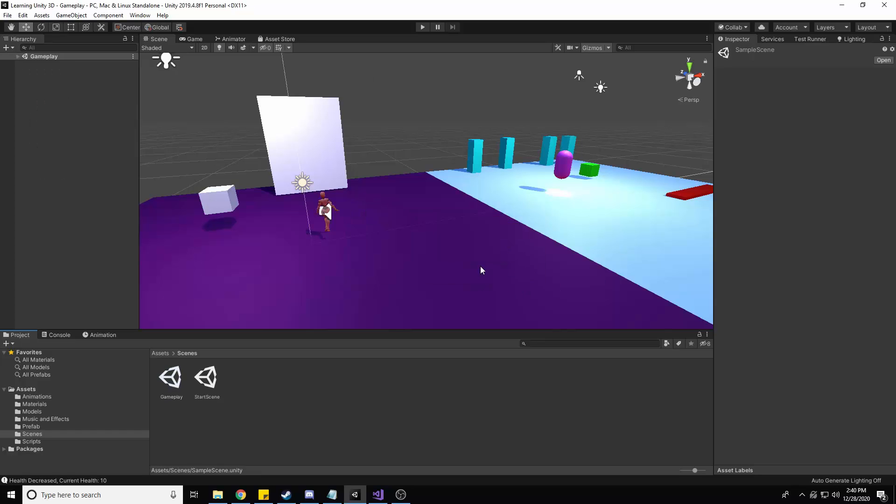
left_click(18, 56)
- Open StartScene and check its empty contents in the Scene and Game views
double_click(214, 378)
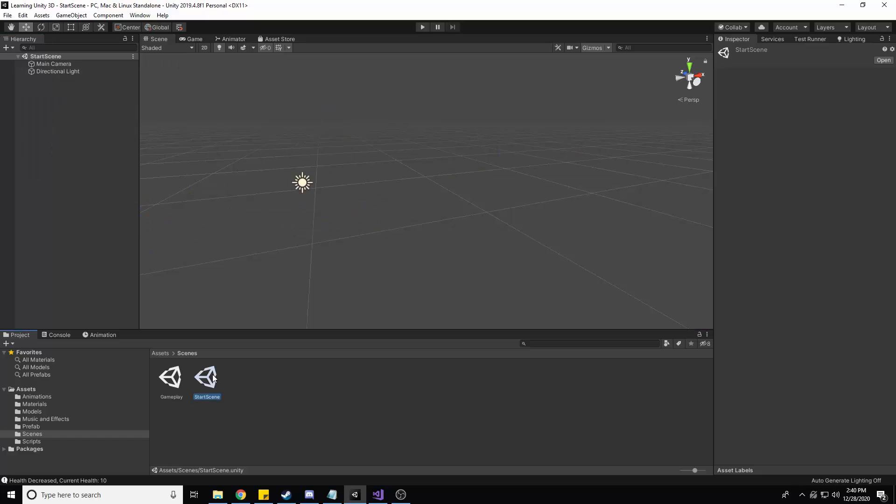
right_click_drag(469, 167, 452, 189)
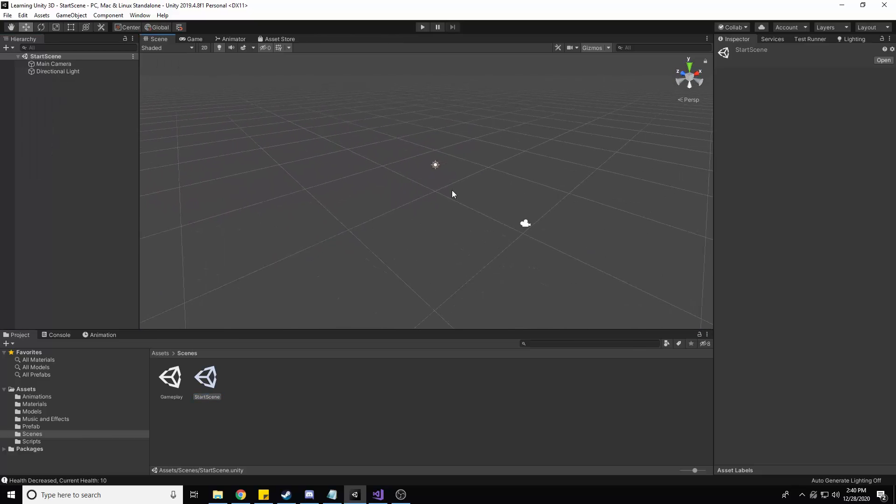
right_click_drag(369, 153, 298, 134)
left_click(199, 40)
left_click(164, 39)
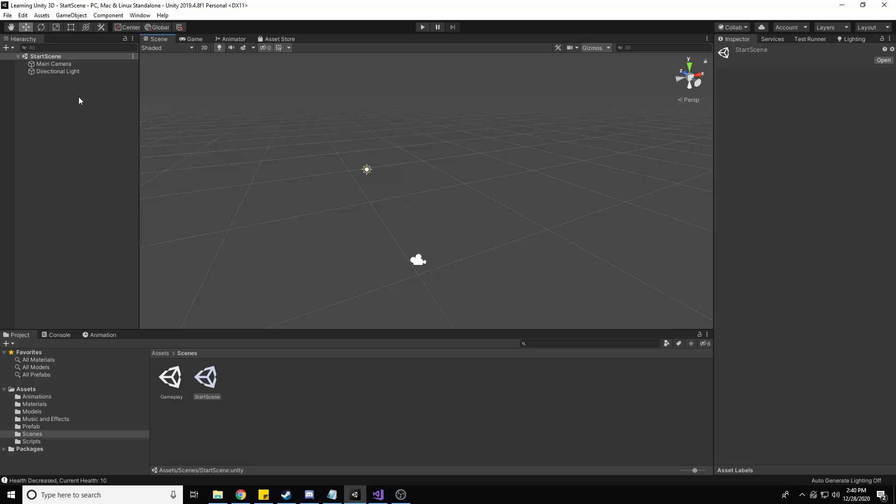
- Add a UI panel to StartScene and compare it in the Scene and Game views
right_click(67, 103)
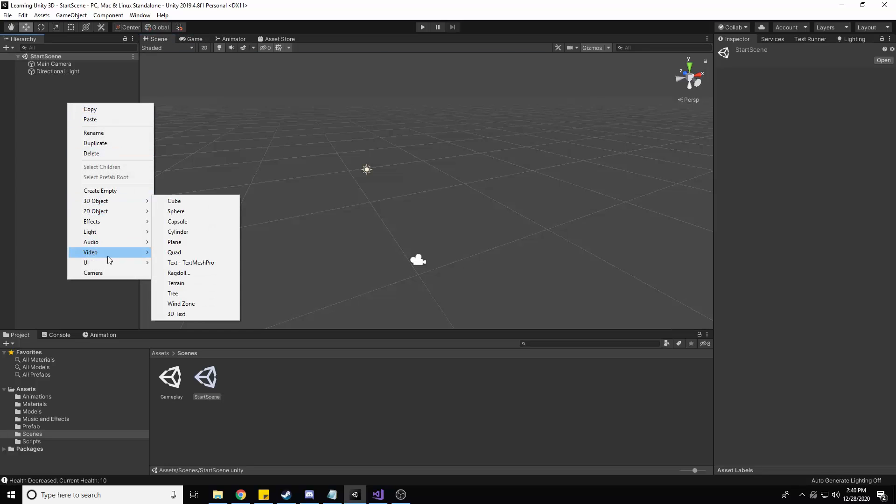
mouse_move(106, 263)
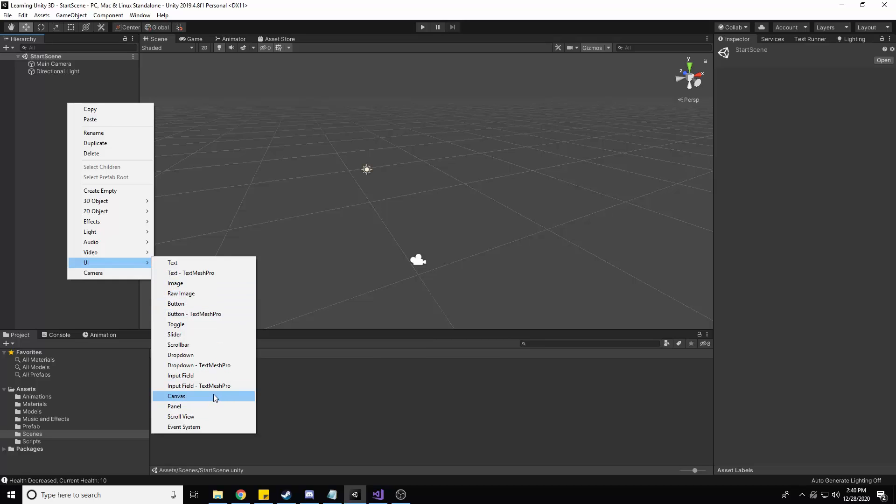
left_click(174, 406)
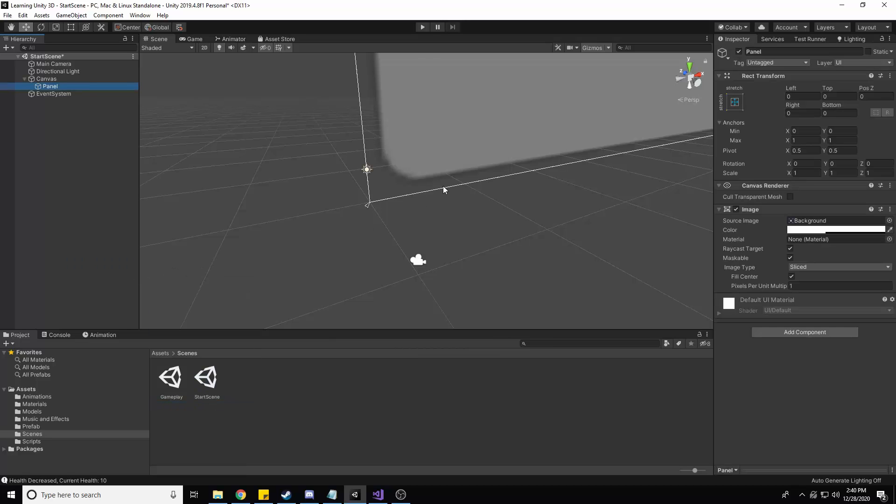
key("f")
left_click(203, 43)
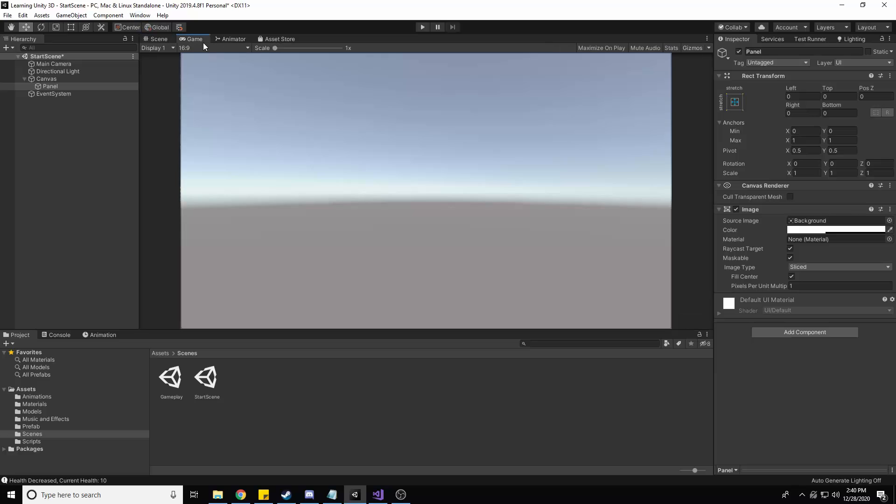
left_click(147, 38)
right_click_drag(383, 212, 340, 196)
key("s")
key("d")
key("s")
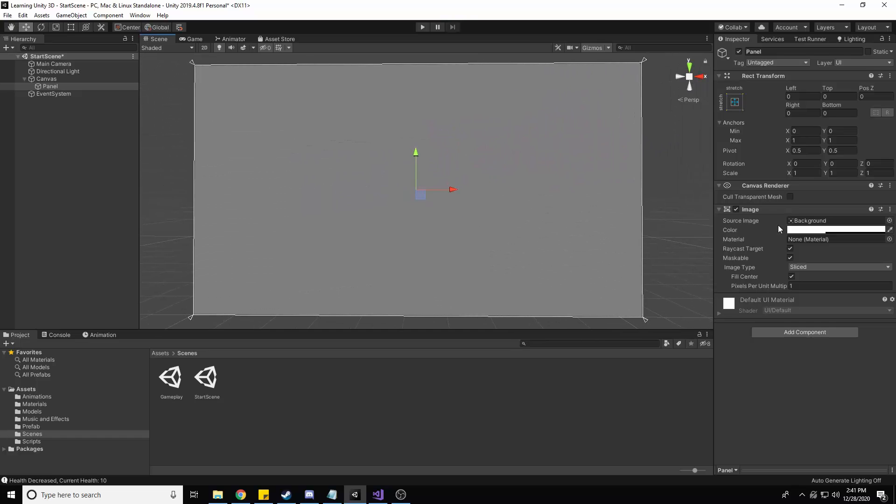
- Set the panel image's colour alpha to 255 and check the panel in the Game view
left_click(822, 230)
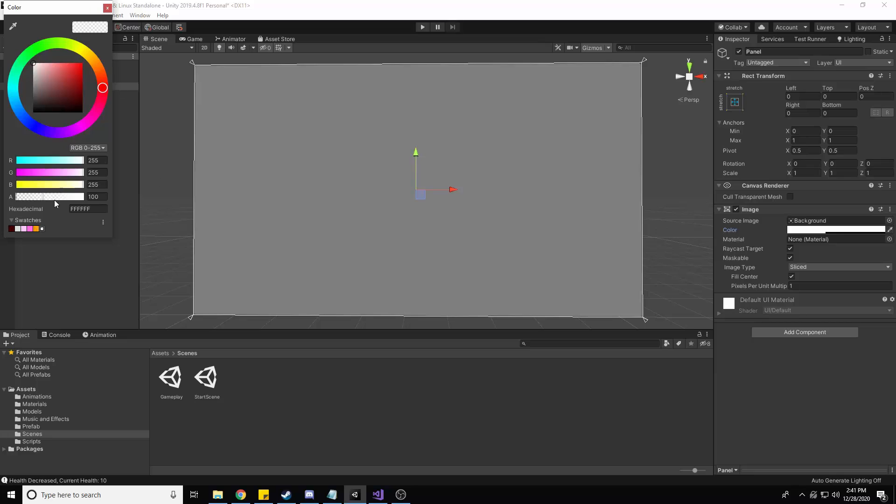
left_click_drag(55, 200, 90, 200)
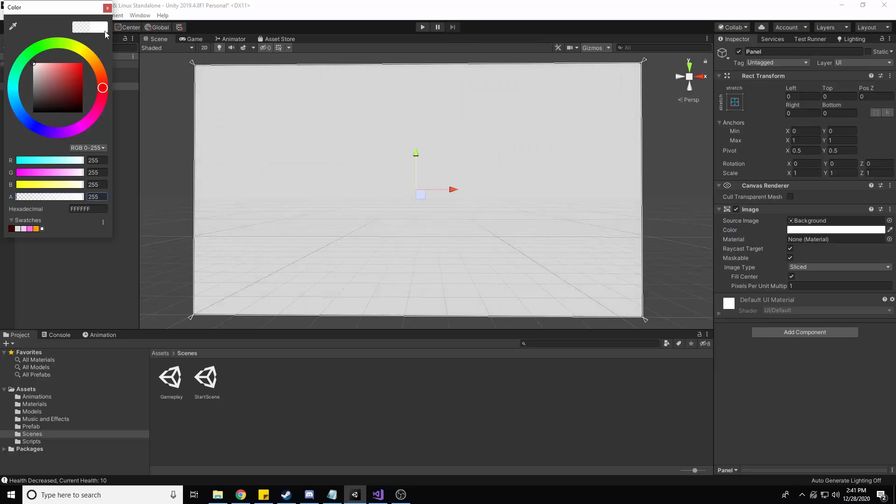
left_click(107, 8)
left_click(197, 41)
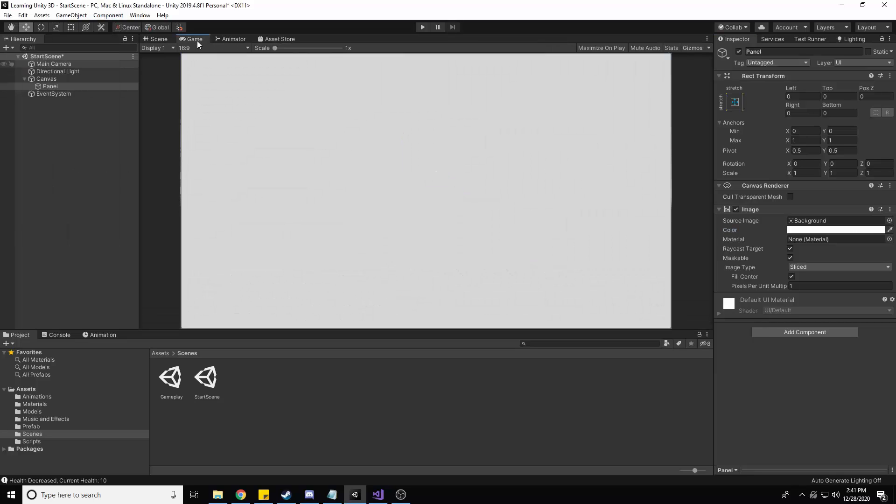
left_click(154, 40)
- Set the panel image's colour to light pink FFD3D3 and check it in the Game view
left_click(796, 234)
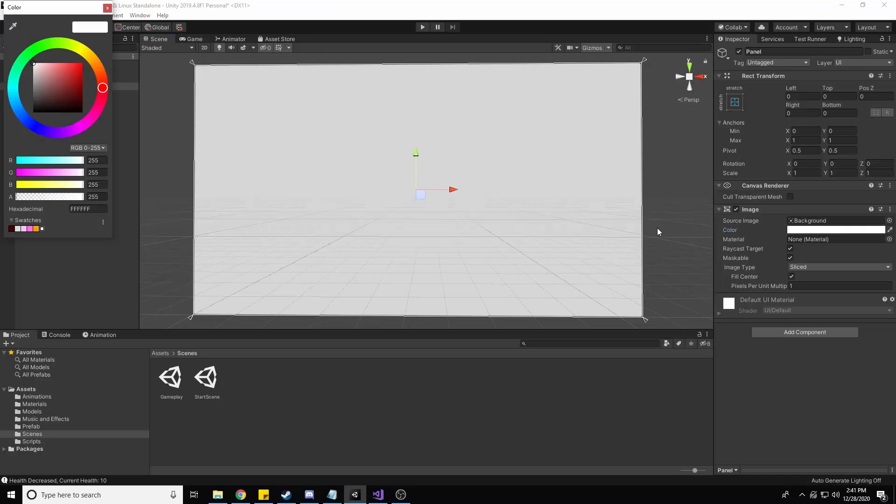
left_click_drag(57, 79, 42, 63)
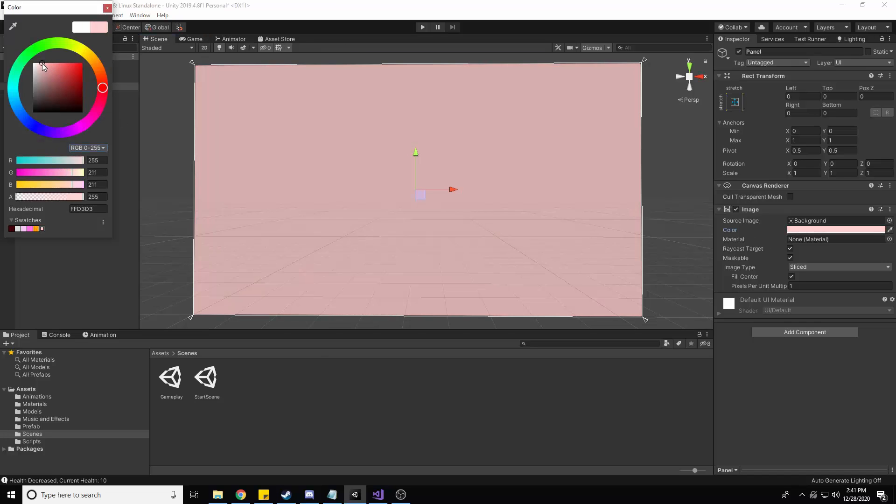
left_click(107, 8)
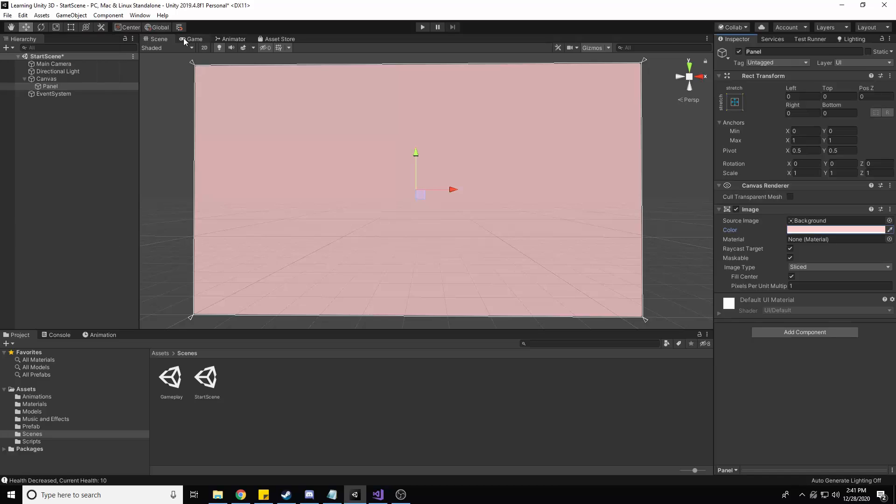
left_click(191, 38)
left_click(164, 39)
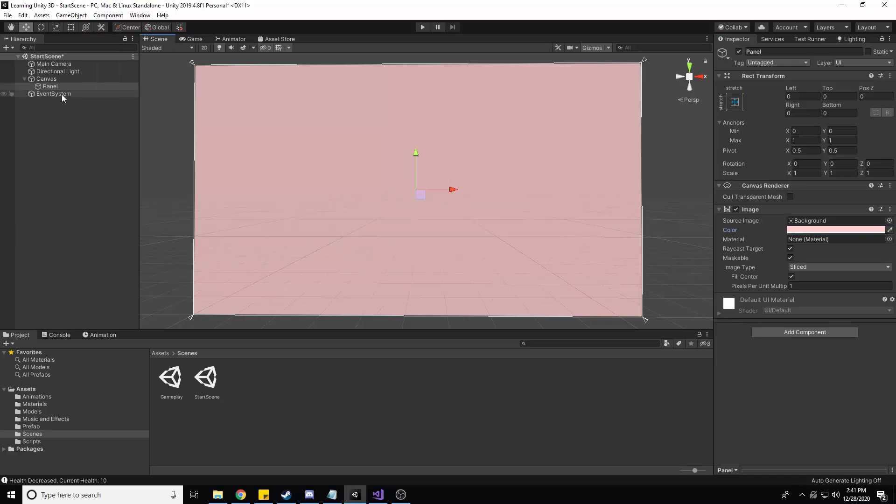
- Rename the panel under the Canvas as Background
right_click(47, 86)
left_click(86, 116)
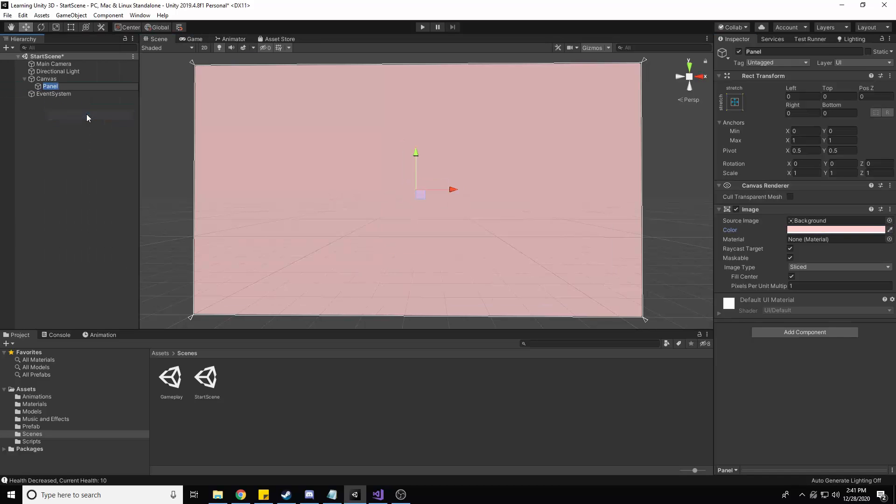
type("Background")
key("Return")
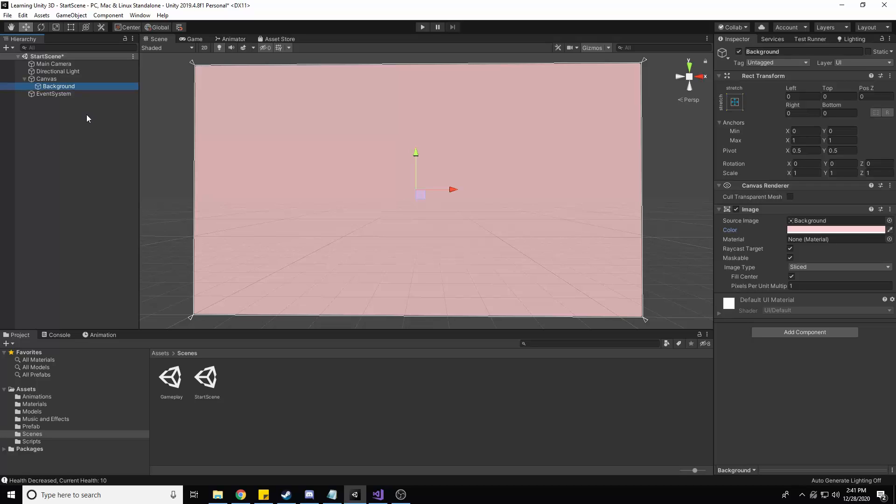
- Add a UI text reading "Learning Unity!" to the Canvas and move it up to Pos Y 220
right_click(58, 80)
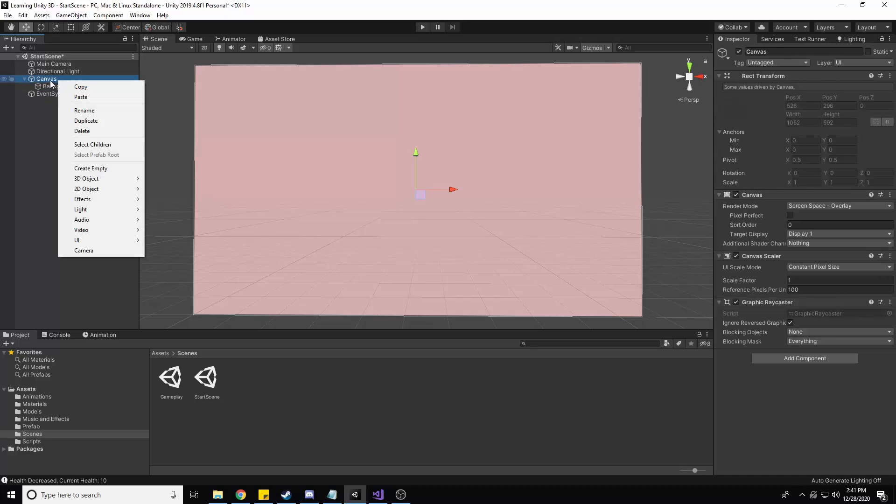
mouse_move(103, 240)
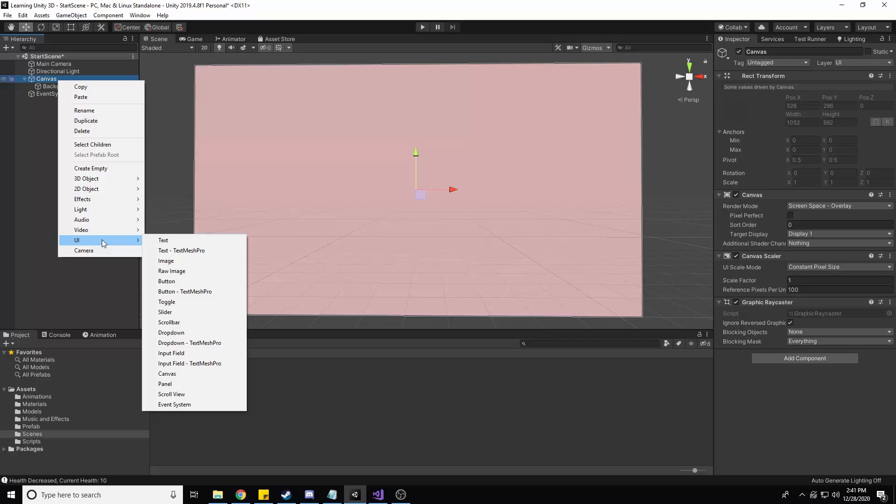
left_click(162, 241)
left_click(769, 240)
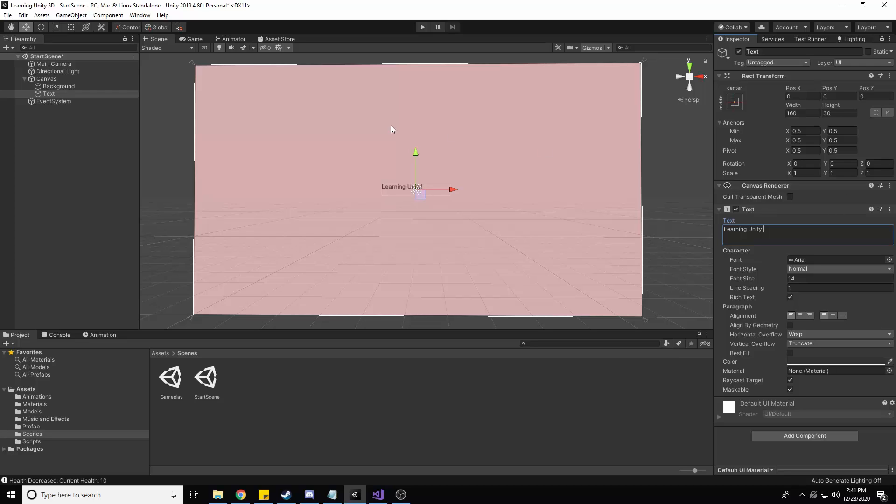
left_click_drag(419, 156, 418, 66)
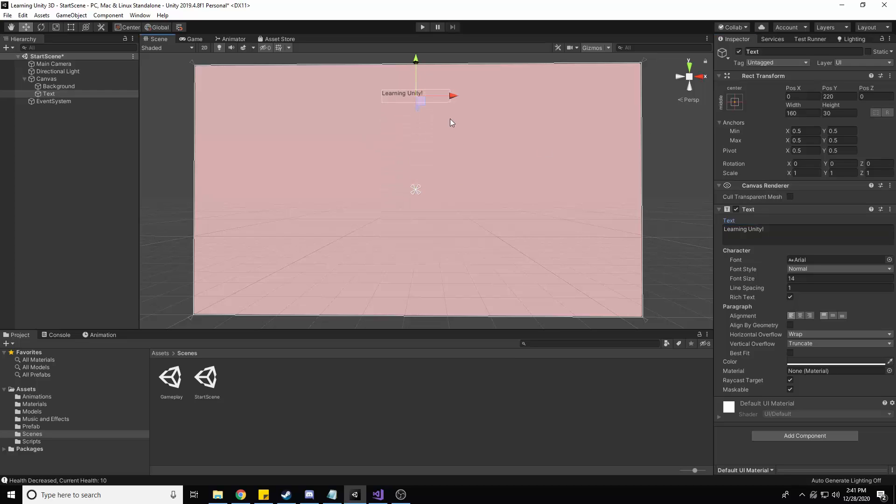
left_click_drag(451, 118, 464, 157, "alt")
- Dock the Game view side by side with the Scene view and adjust the divider between them
left_click(194, 39)
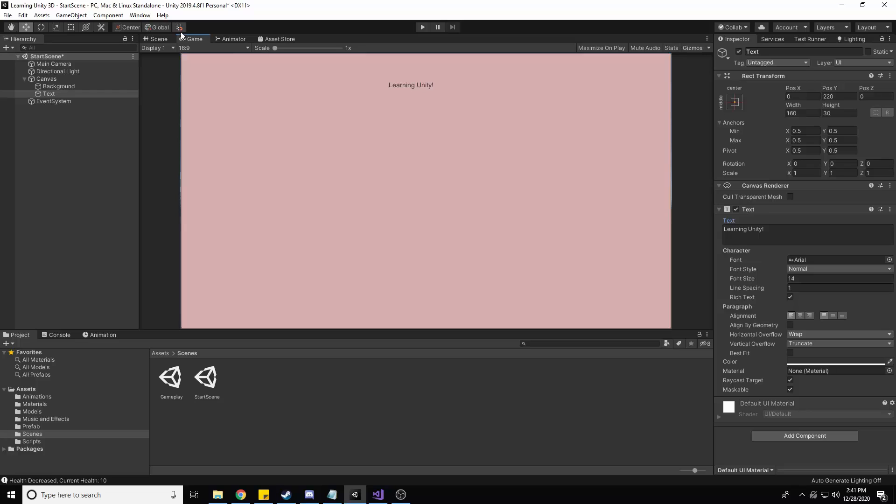
left_click_drag(187, 36, 389, 205)
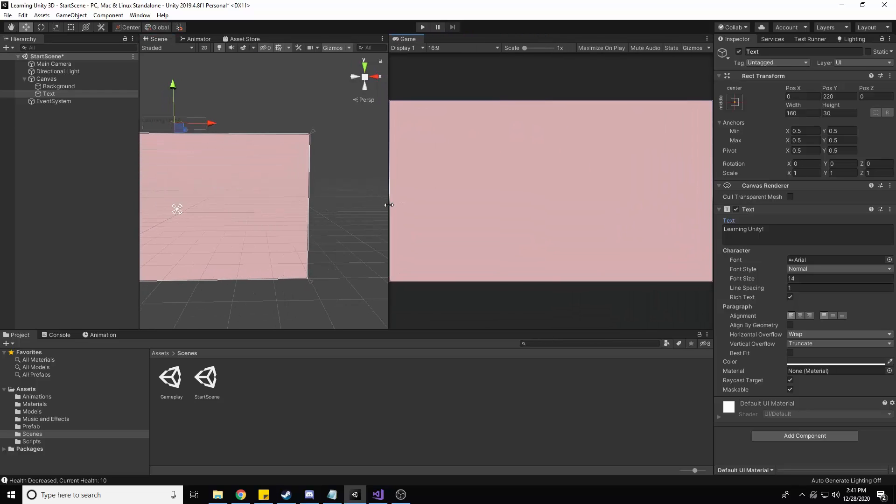
right_click_drag(289, 162, 285, 164)
key("a")
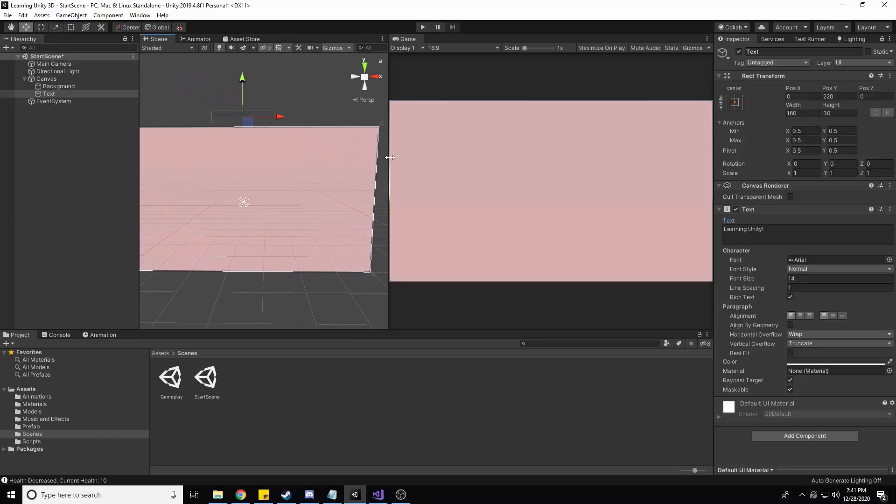
left_click_drag(390, 156, 441, 181)
- Set the Canvas Scaler's UI Scale Mode to Scale With Screen Size
left_click(46, 79)
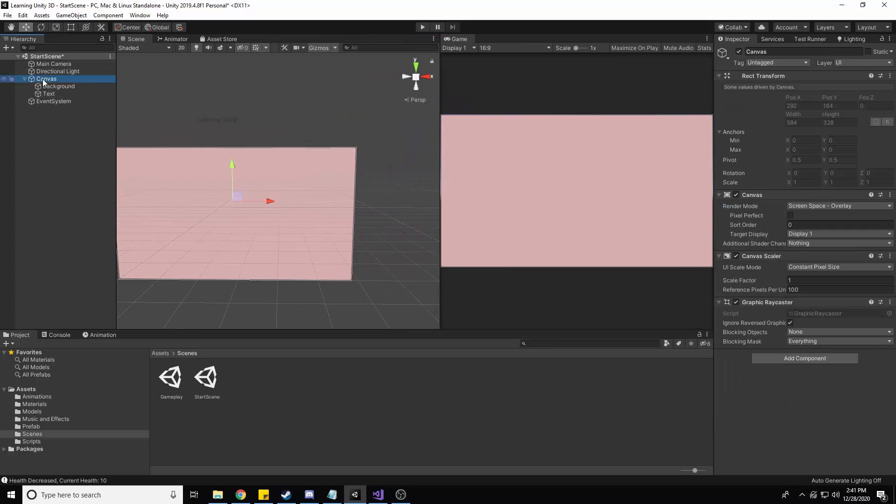
left_click(826, 267)
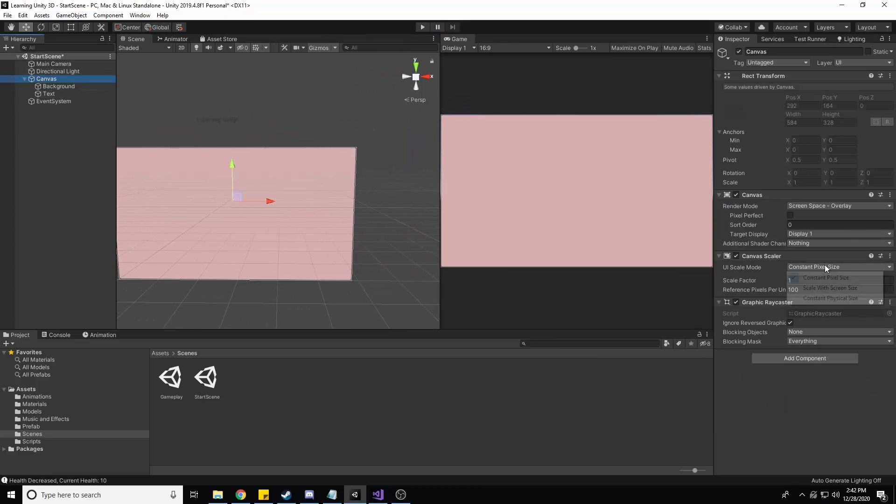
left_click(821, 288)
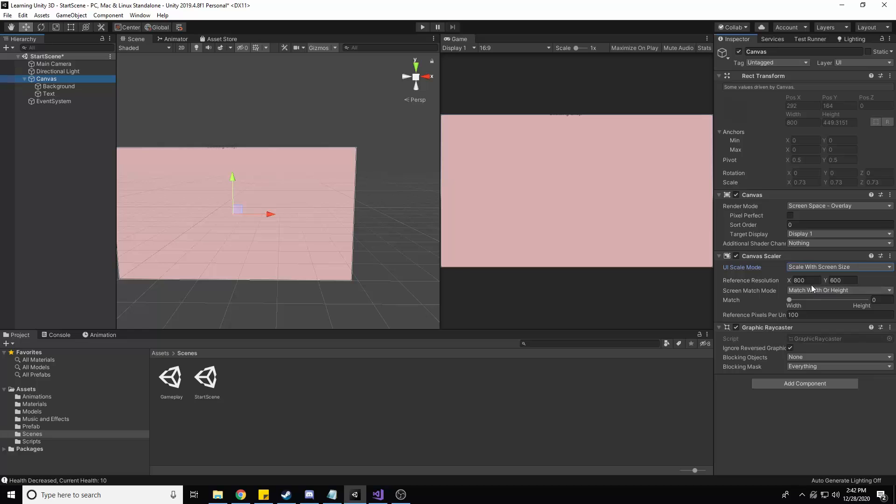
- Set the Canvas Scaler's reference resolution to 1920 by 1080
type("120")
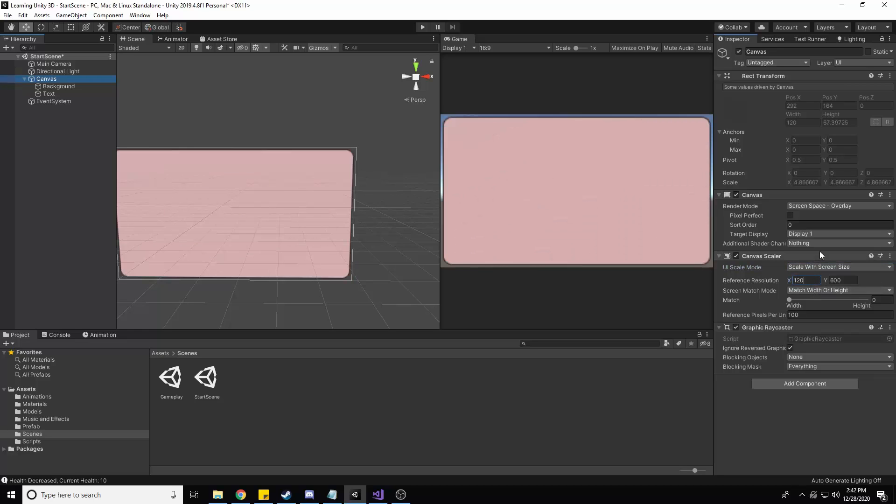
key("BackSpace")
key("BackSpace")
type("920")
key("Tab")
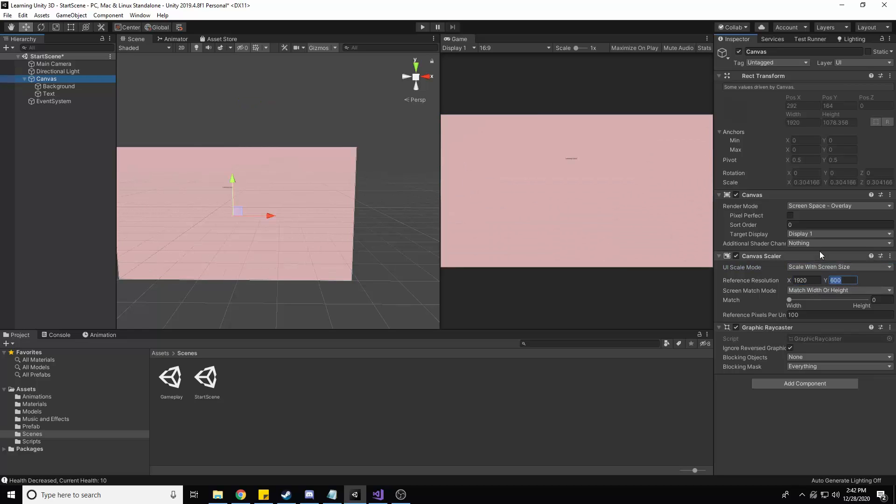
type("1080")
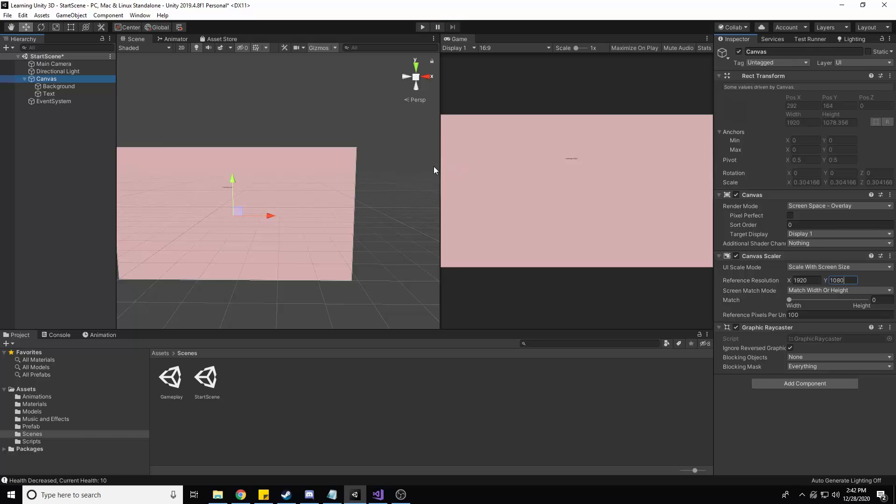
- Widen the Scene view and enlarge the "Learning Unity!" text box with the Rect tool to about 1417 wide by 270 high
left_click_drag(439, 166, 519, 204)
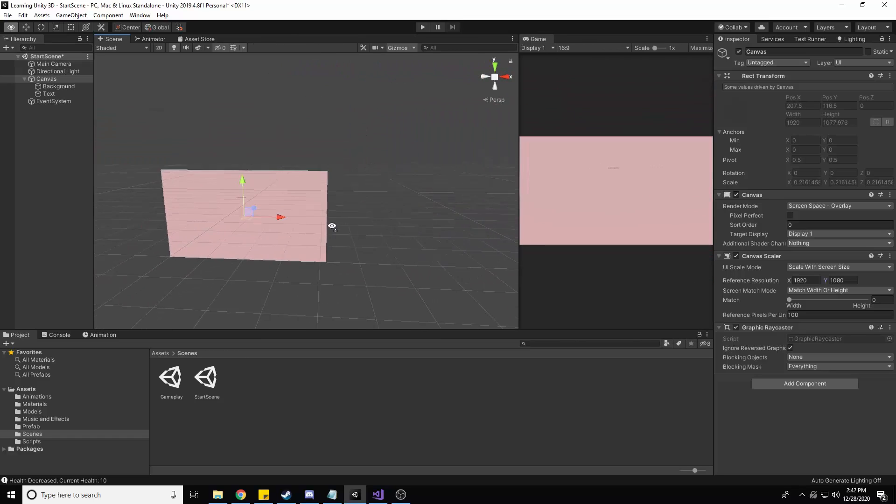
left_click_drag(332, 226, 345, 200, "alt")
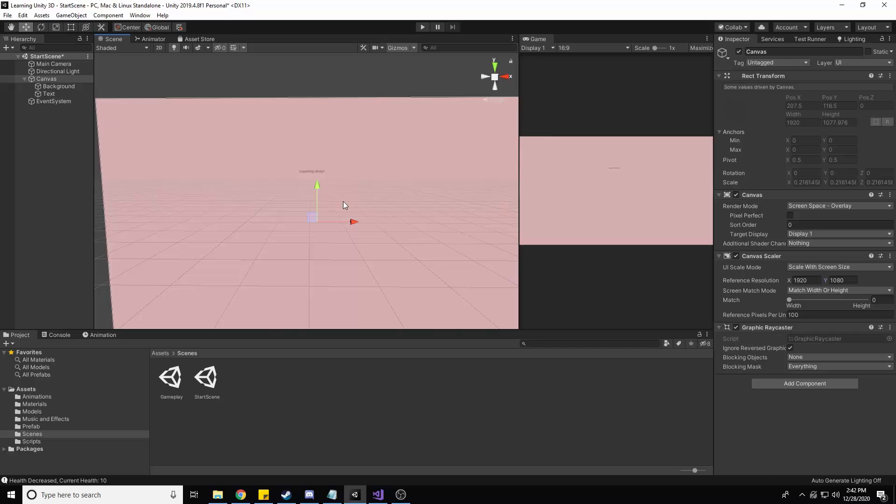
left_click(49, 93)
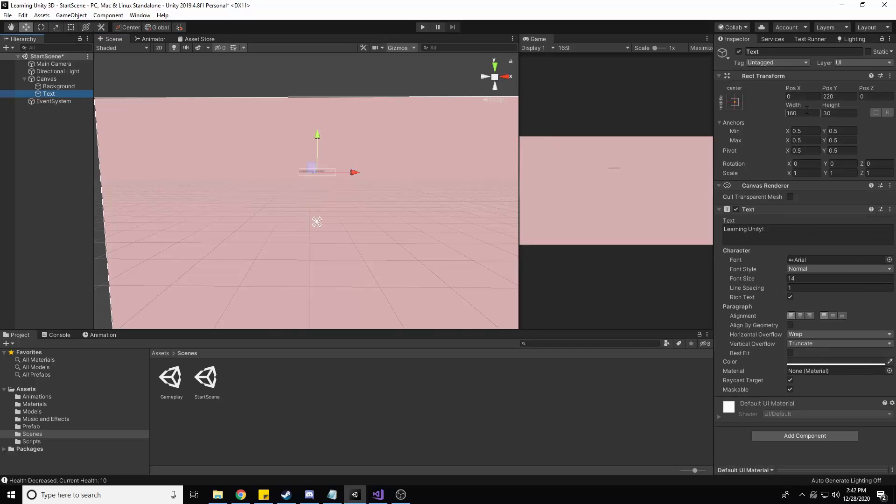
key("t")
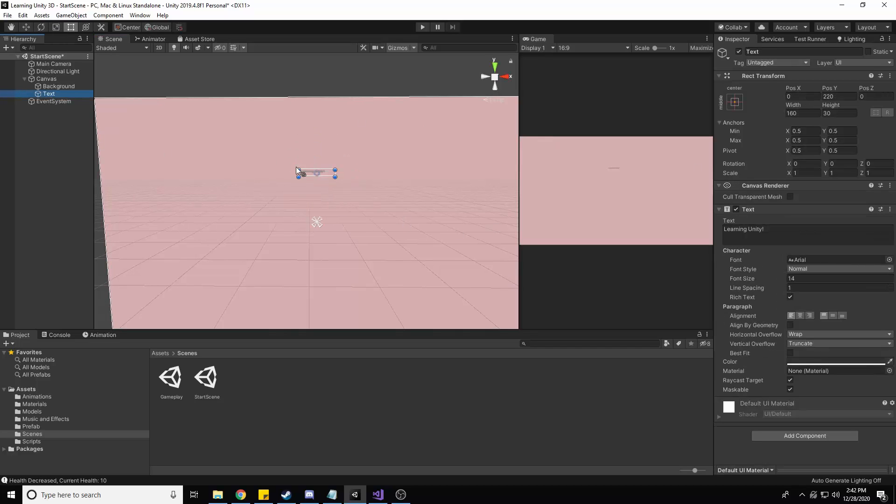
left_click_drag(298, 170, 174, 114)
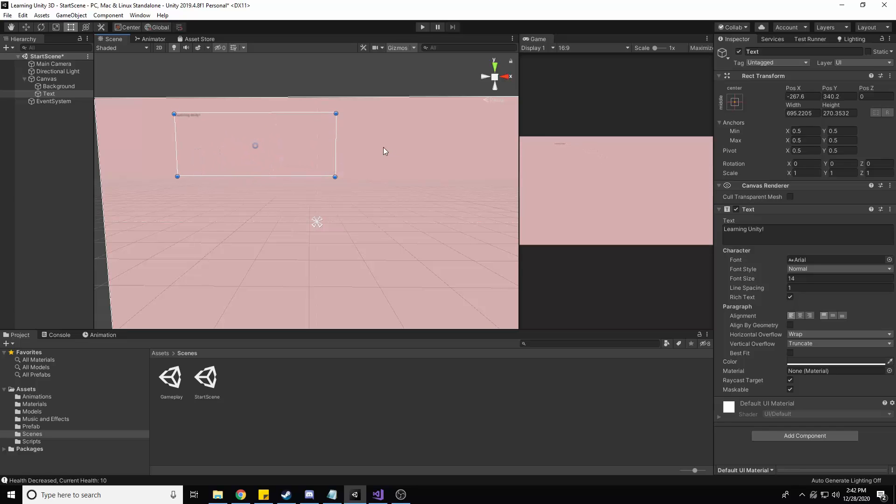
left_click_drag(352, 147, 507, 147)
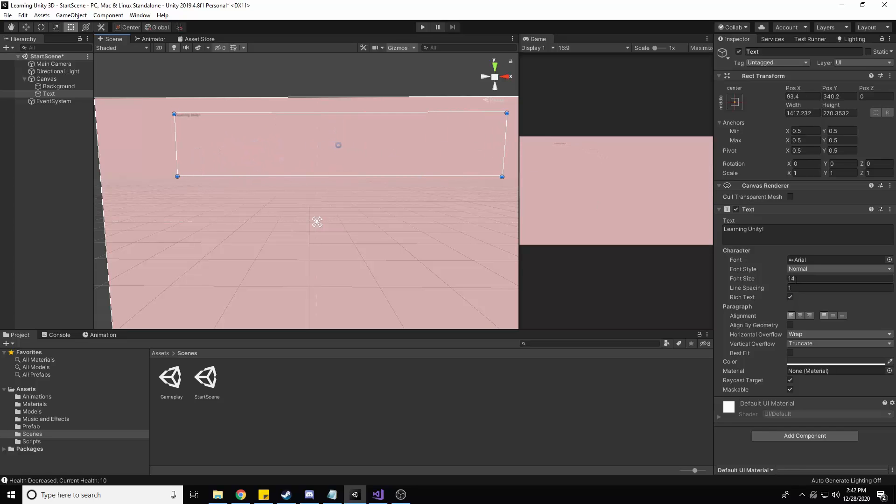
- Set the font size of the "Learning Unity!" text to 100
left_click(812, 279)
type("50")
key("BackSpace")
key("BackSpace")
type("60")
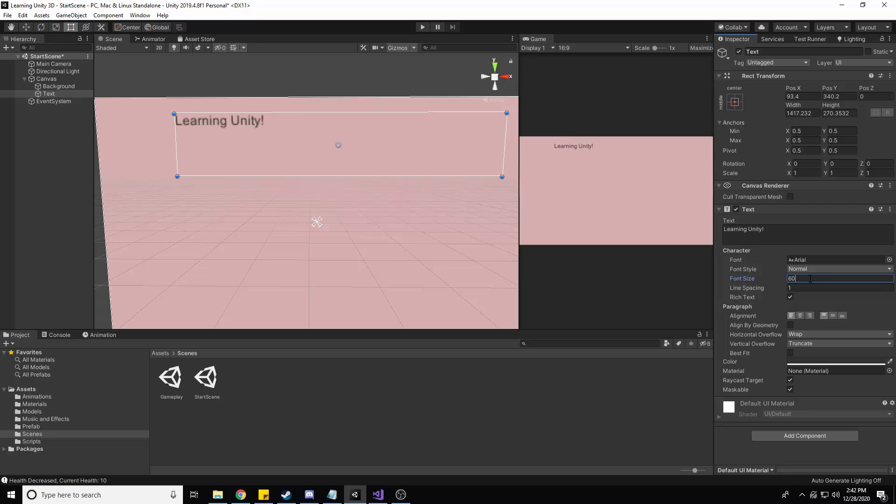
key("BackSpace")
key("BackSpace")
type("100")
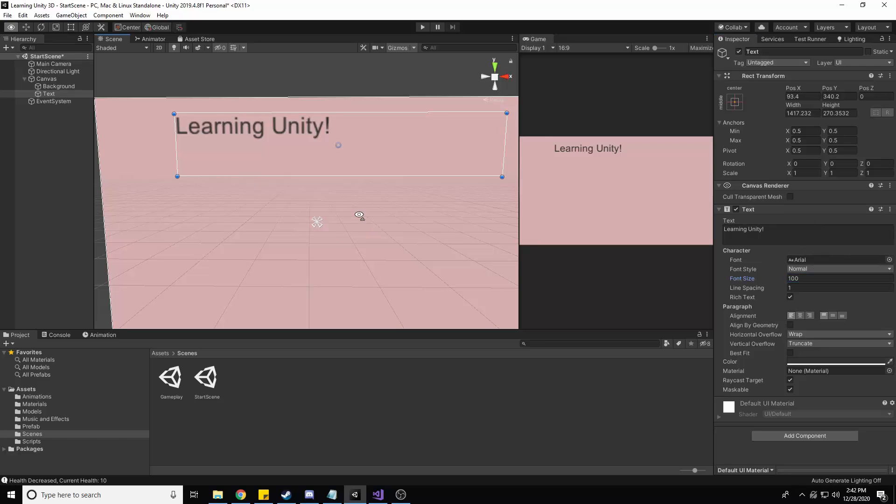
- Centre-align the title text horizontally and position it at Pos X 0 and Pos Y about 169
scroll(365, 215, "down", 3)
key("w")
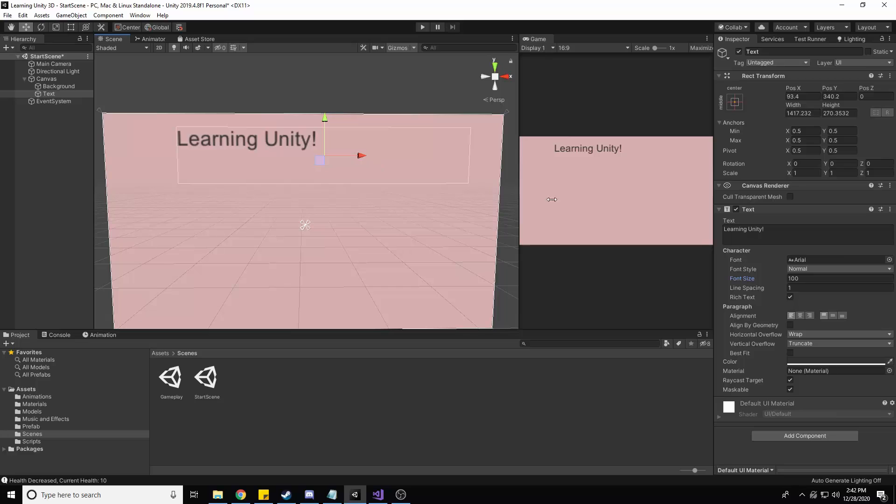
left_click(801, 316)
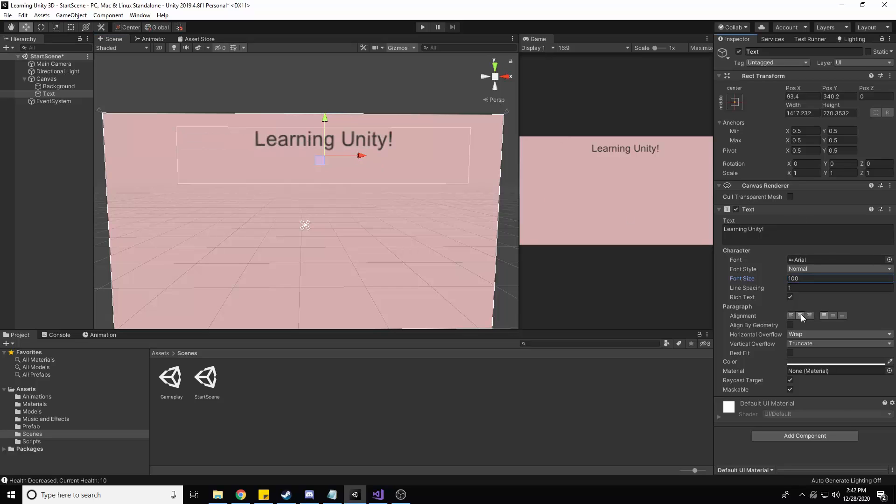
left_click(805, 95)
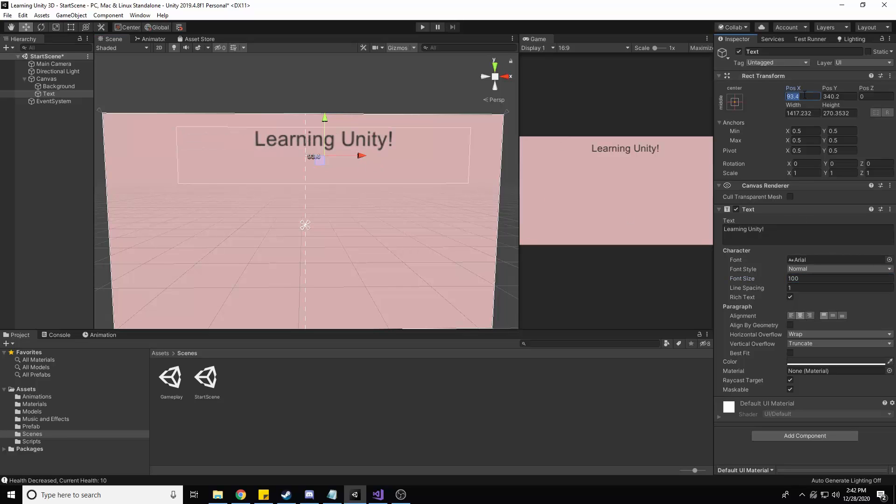
type("0")
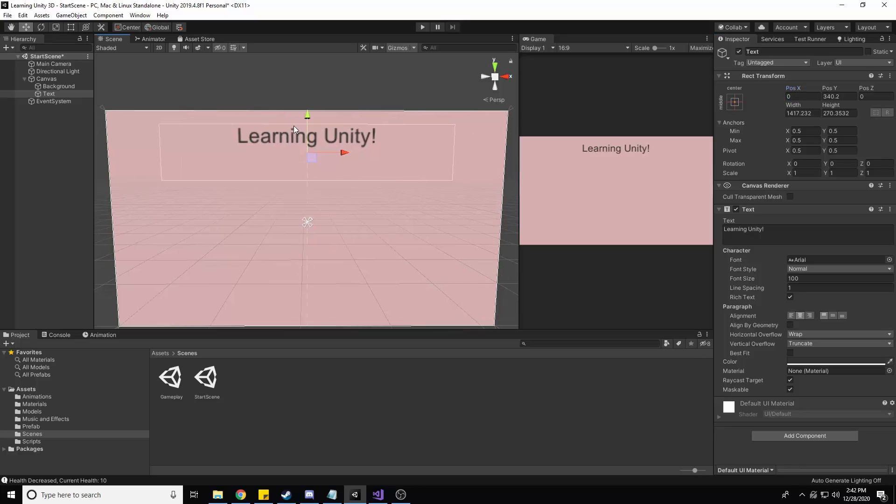
left_click_drag(308, 117, 391, 148)
left_click_drag(307, 146, 303, 153)
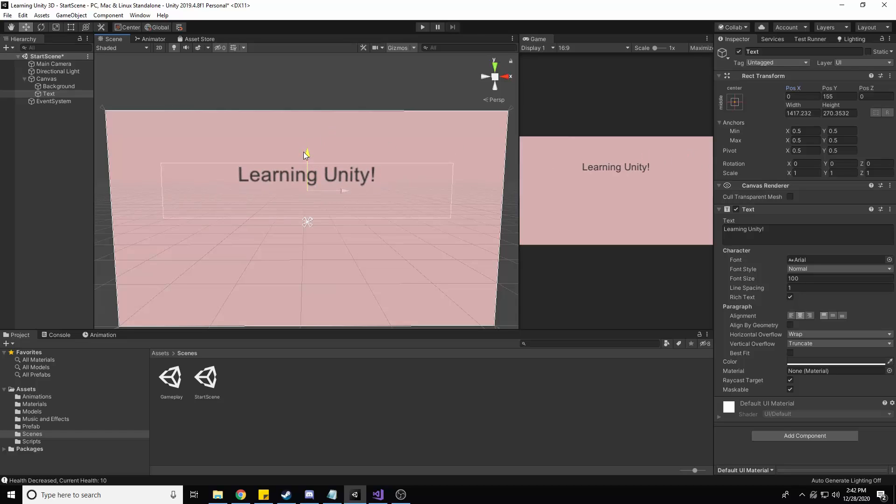
- Change the colour of the title text to pure black (000000)
left_click(835, 363)
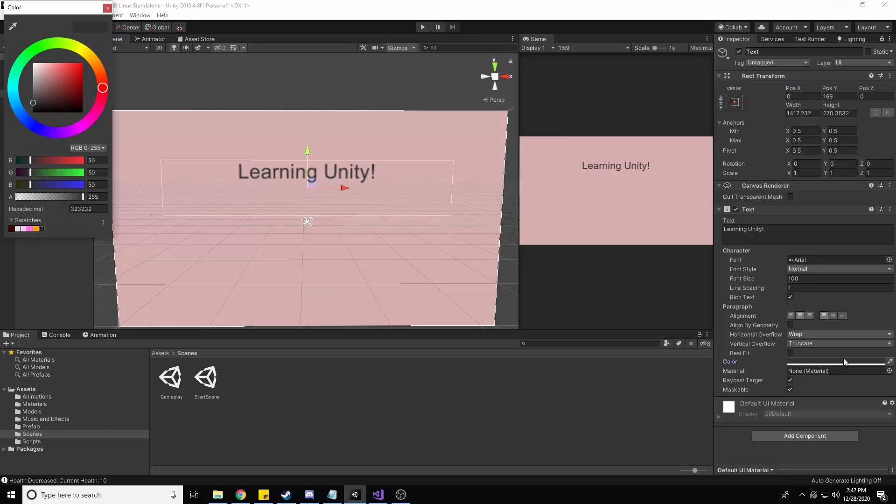
left_click_drag(43, 87, 8, 146)
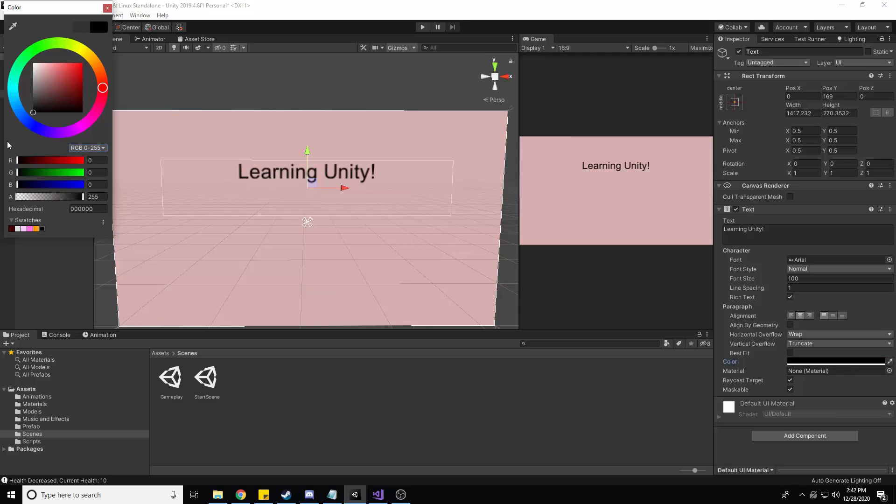
left_click(107, 8)
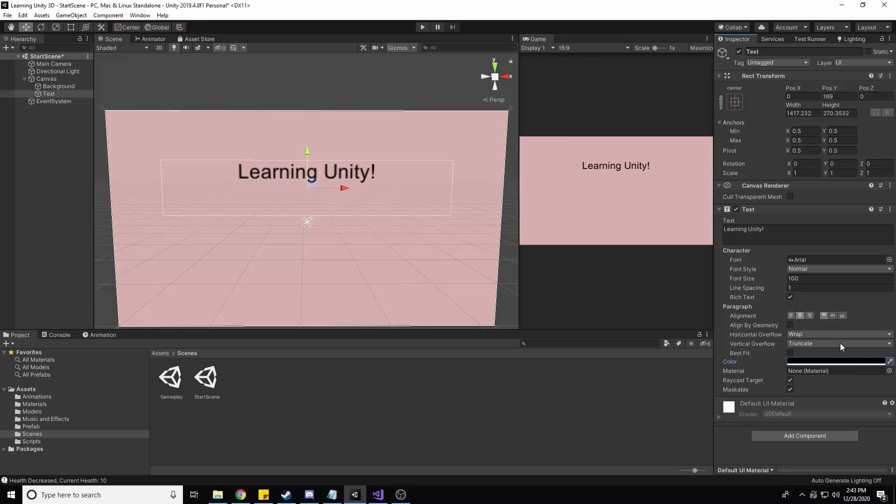
left_click(803, 333)
left_click(836, 332)
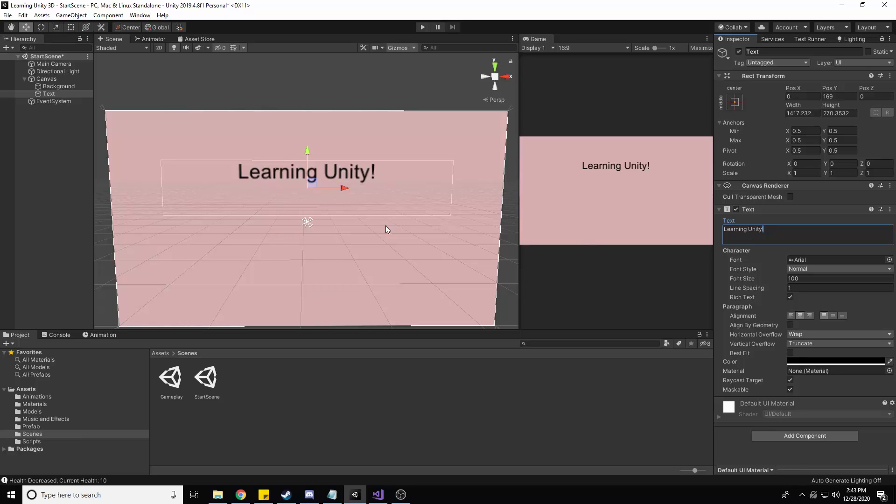
- Try a scale of 2 in X and Y on the title text and reset both values to 1
left_click_drag(790, 176, 869, 171)
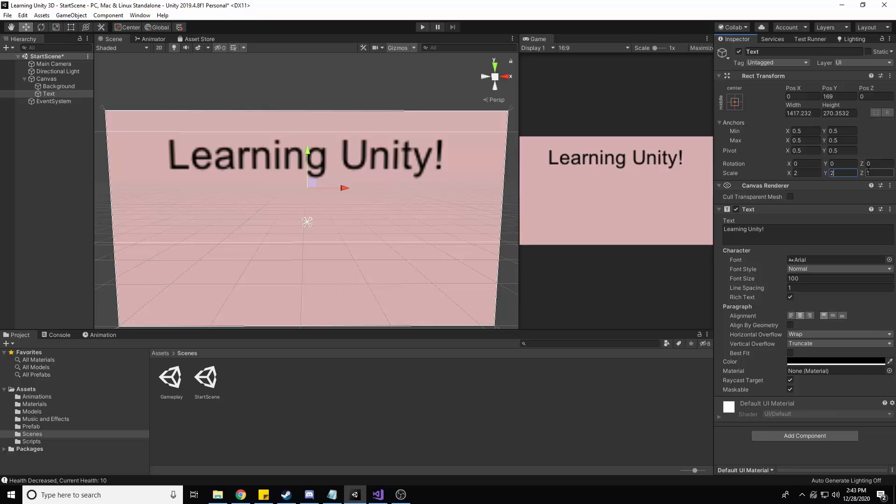
key("BackSpace")
type("1")
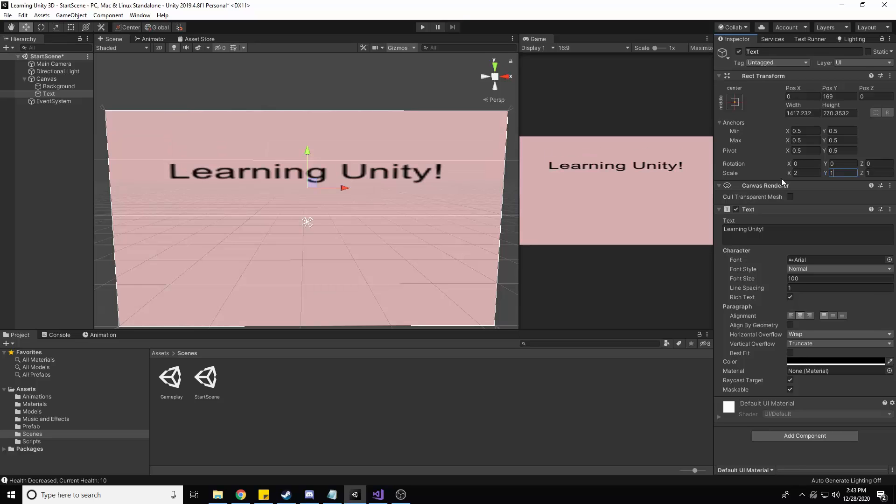
left_click(810, 172)
type("1")
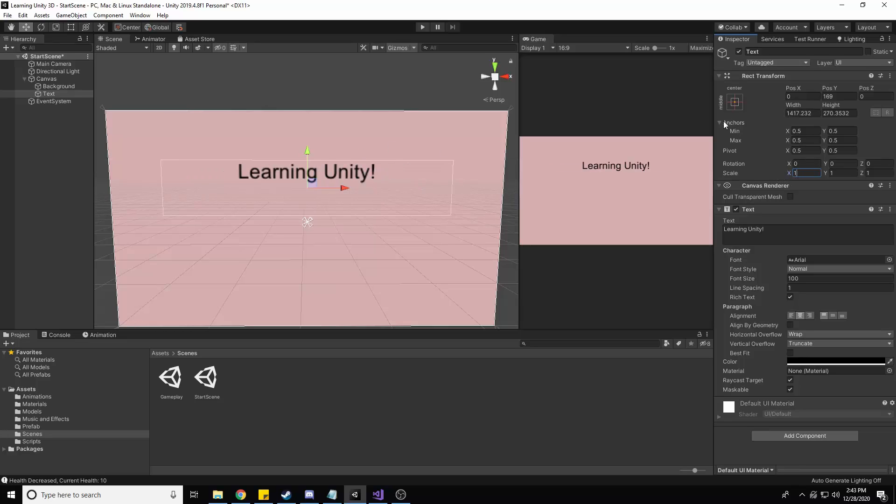
- Raise the title text slightly to Pos Y of about 180
left_click(799, 113)
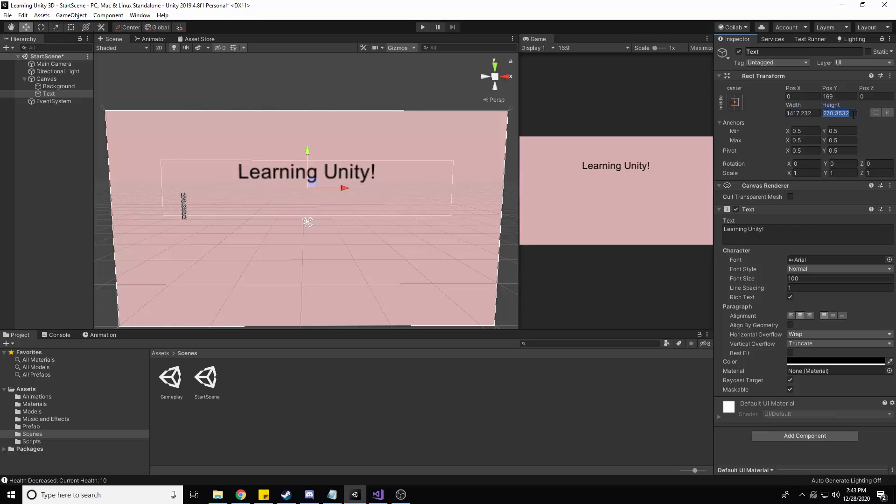
left_click_drag(306, 158, 306, 154)
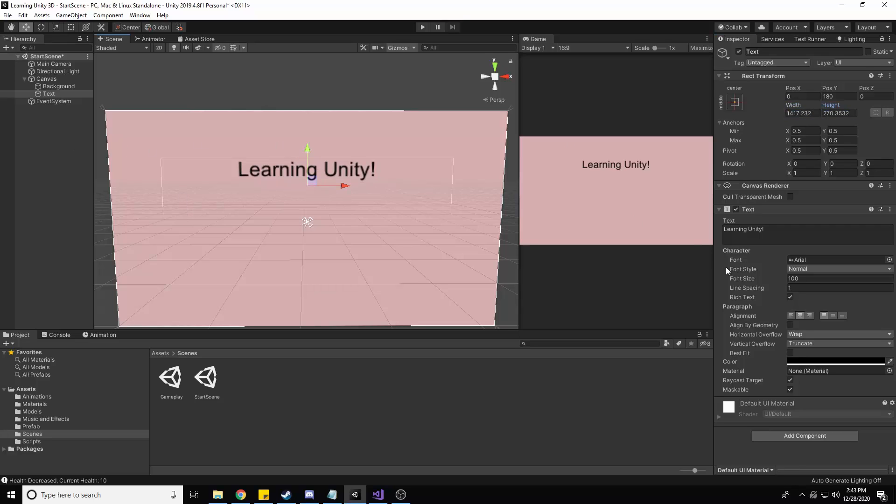
left_click(809, 280)
mouse_move(367, 169)
right_mouse_down()
mouse_move(322, 162)
mouse_move(361, 171)
right_mouse_up()
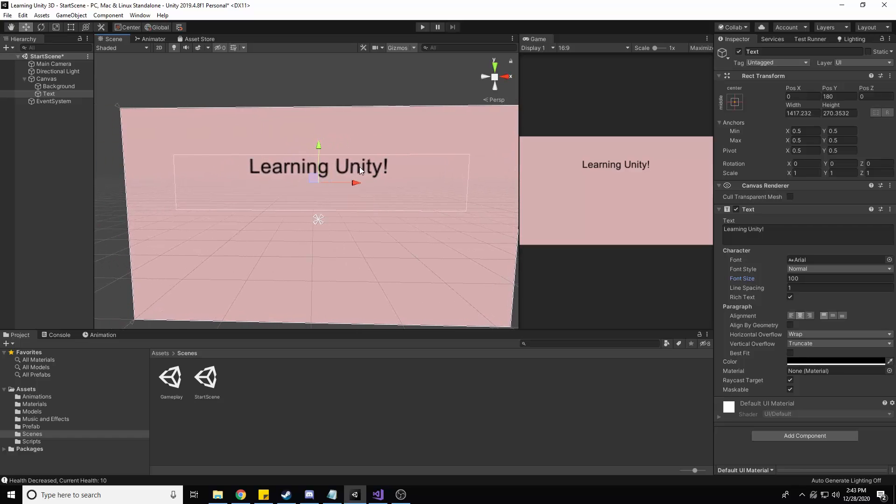
- Rename the text object under the Canvas as MainTitle
right_click(47, 94)
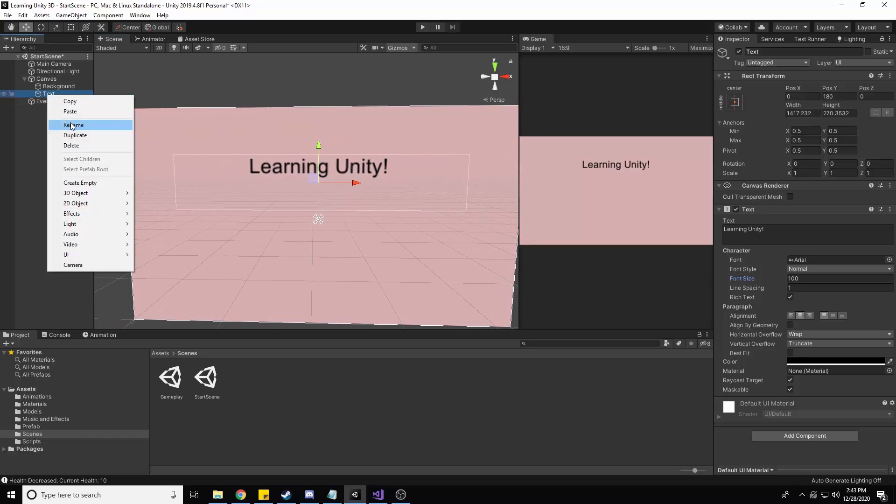
left_click(71, 124)
type("MainTitle")
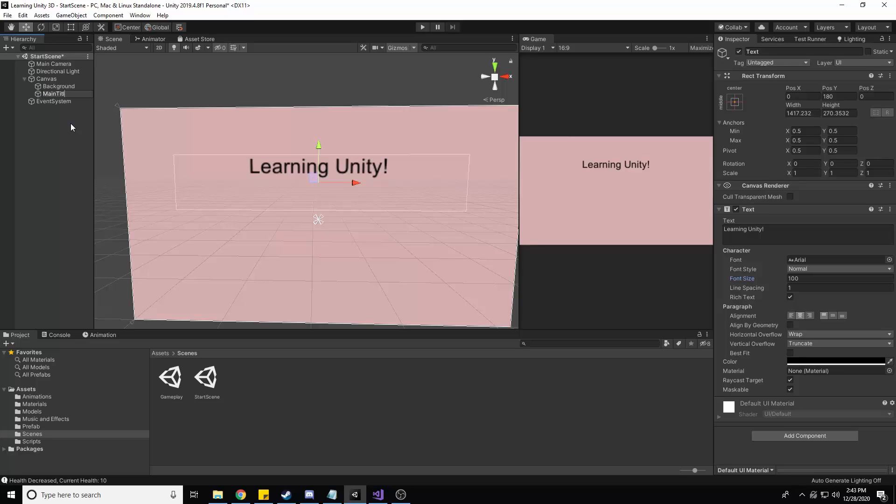
key("Return")
- Add a UI button under the Canvas and rename it as StartButton
right_click(39, 80)
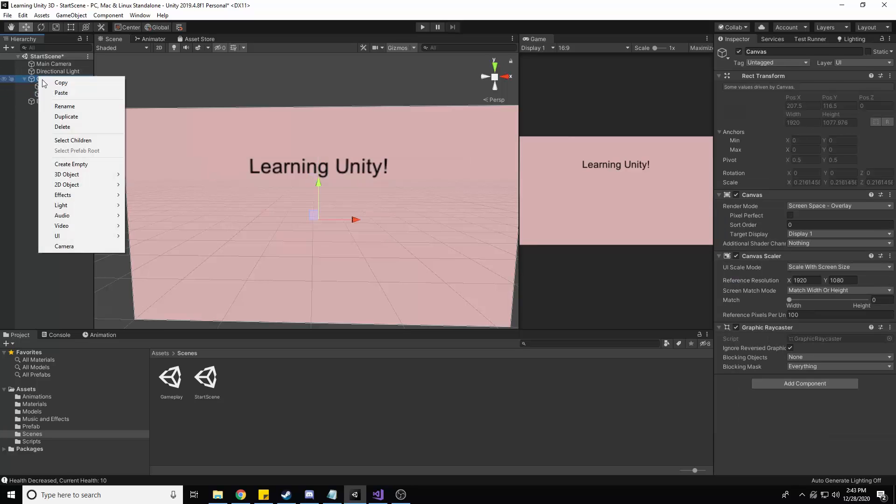
mouse_move(88, 177)
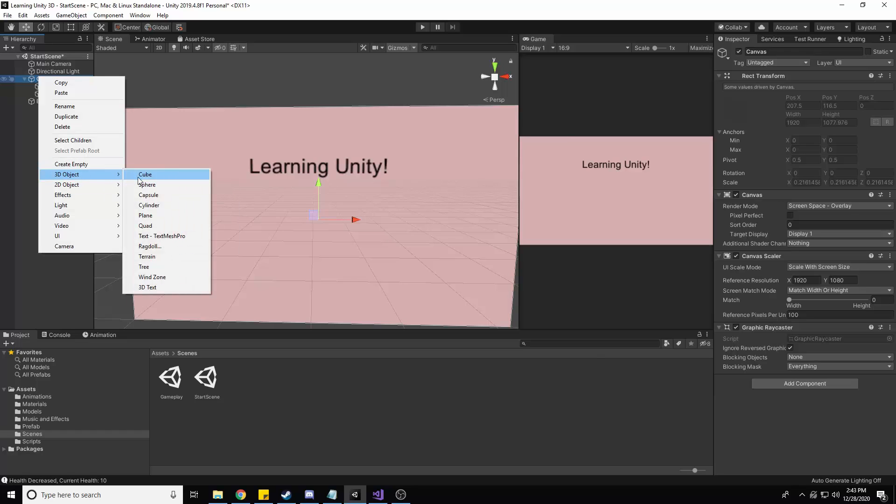
mouse_move(100, 236)
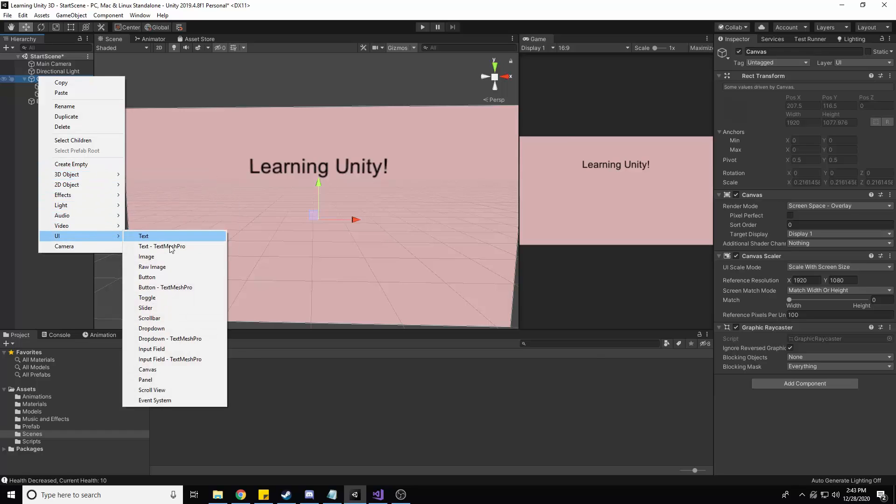
left_click(177, 281)
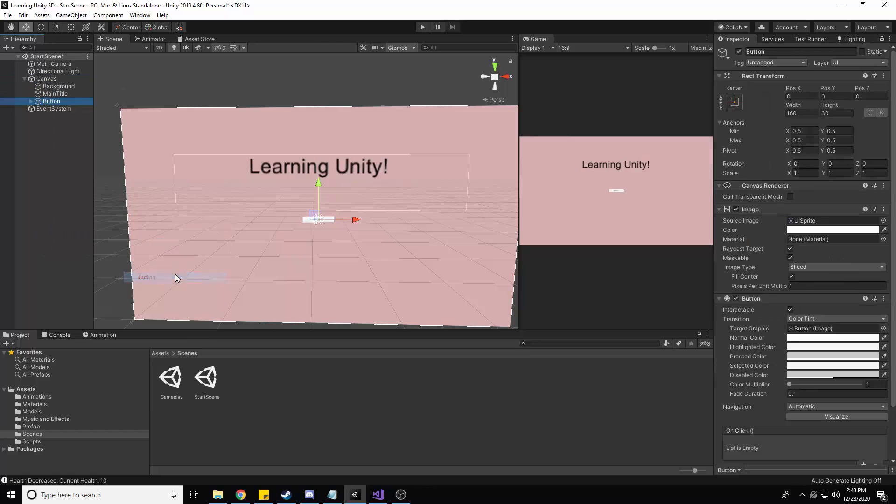
right_click(58, 102)
left_click(76, 133)
type("StartButton")
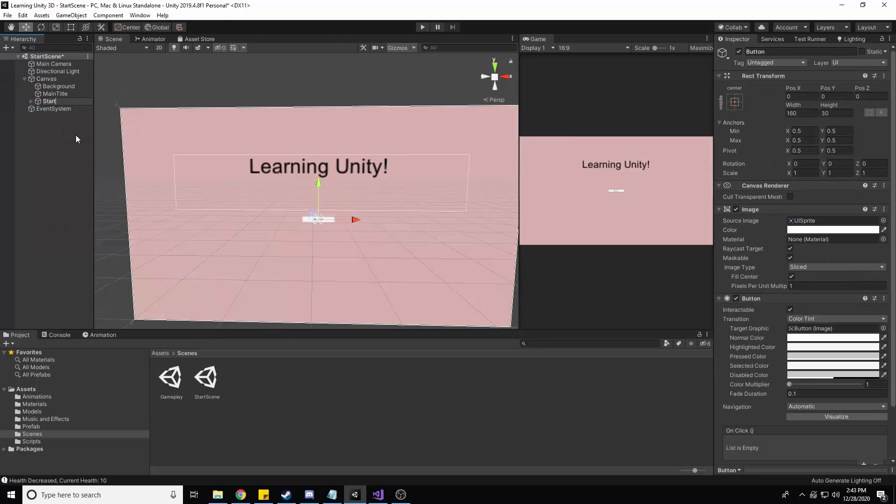
key("Return")
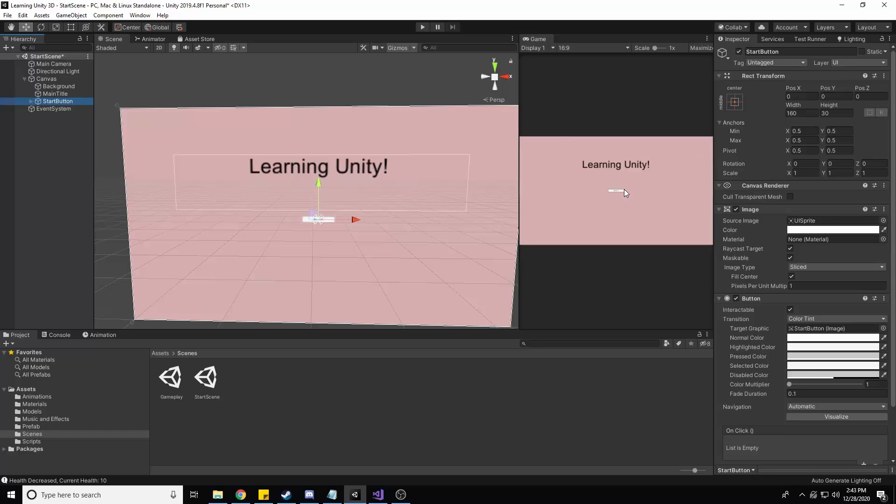
scroll(315, 225, "up", 2)
scroll(316, 226, "down", 3)
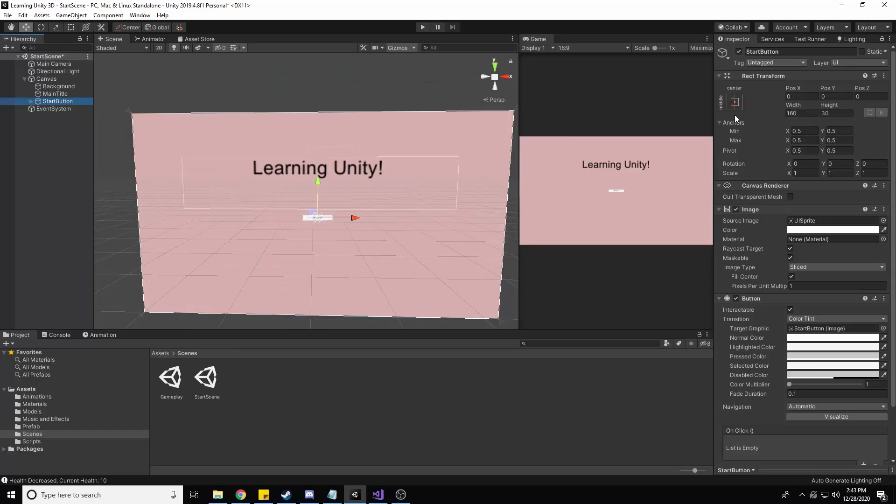
- Resize the StartButton to a width of 500 and a height of 100
left_click(809, 113)
type("500")
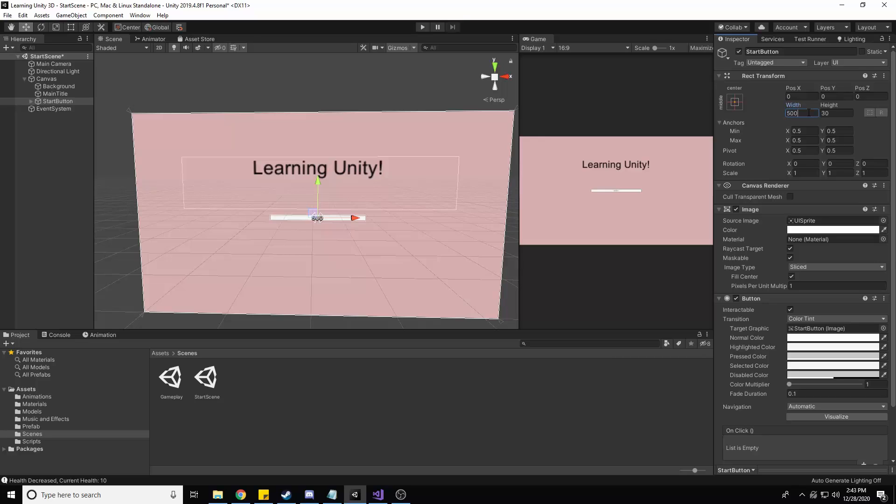
key("Tab")
type("100")
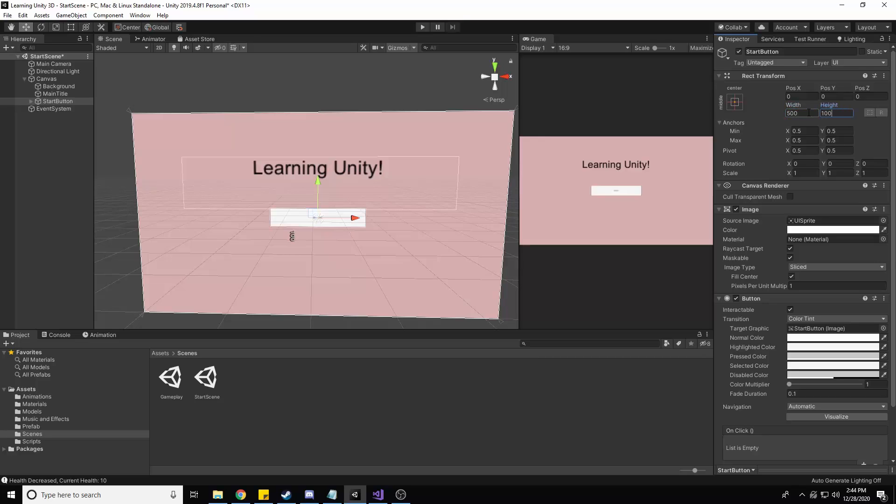
left_click_drag(351, 202, 348, 241, "alt")
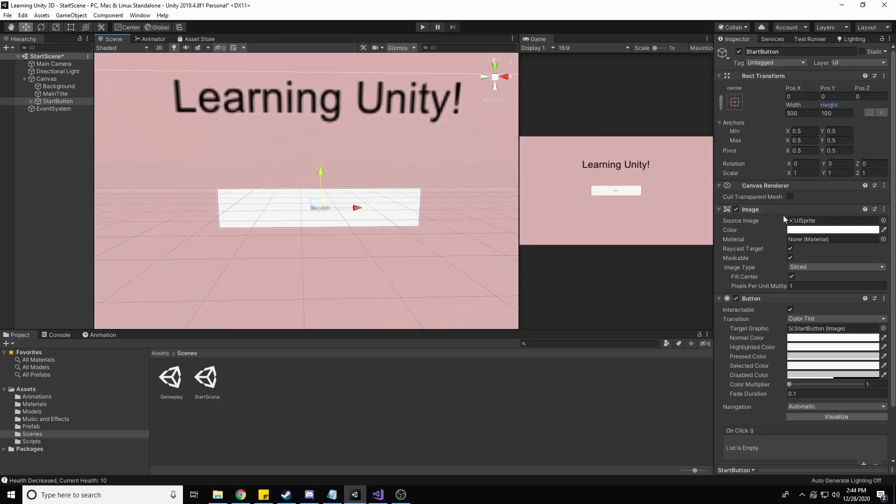
- Examine the StartButton's Button component settings and check how the button behaves in a short Play mode run
scroll(783, 215, "down", 3)
left_click(763, 240)
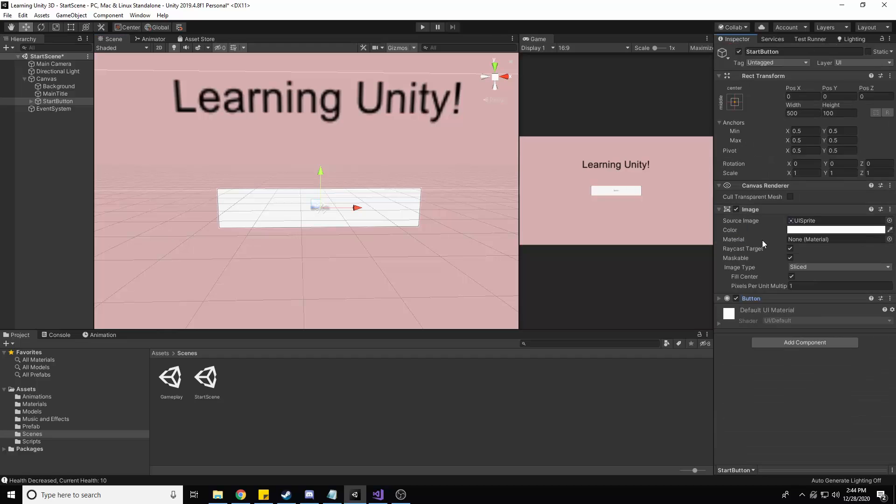
left_click(753, 296)
scroll(785, 256, "down", 3)
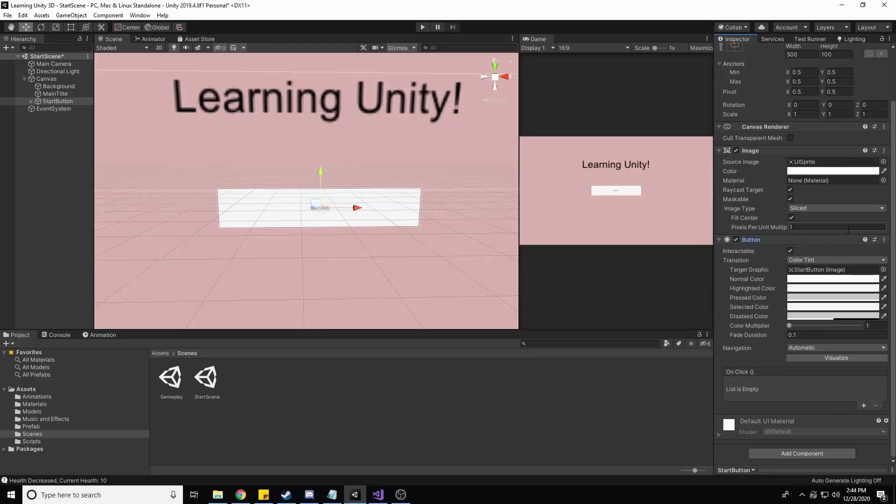
left_click(797, 260)
left_click(808, 279)
left_click(422, 26)
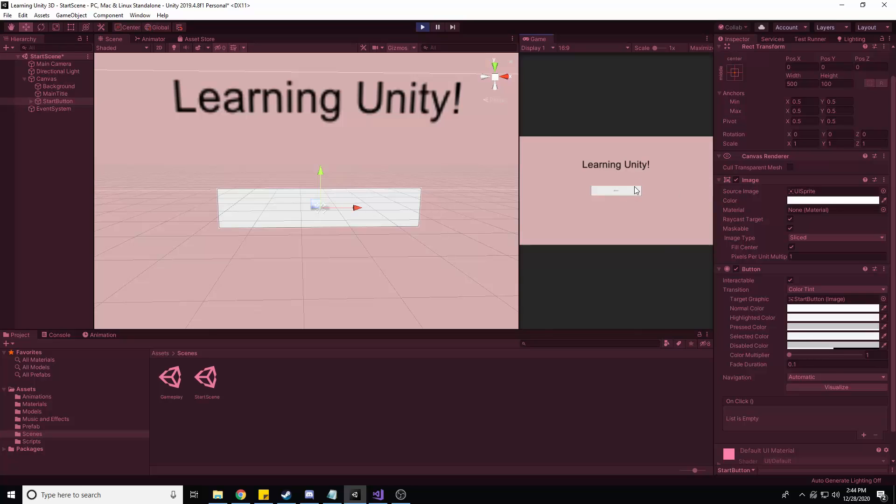
left_click(423, 26)
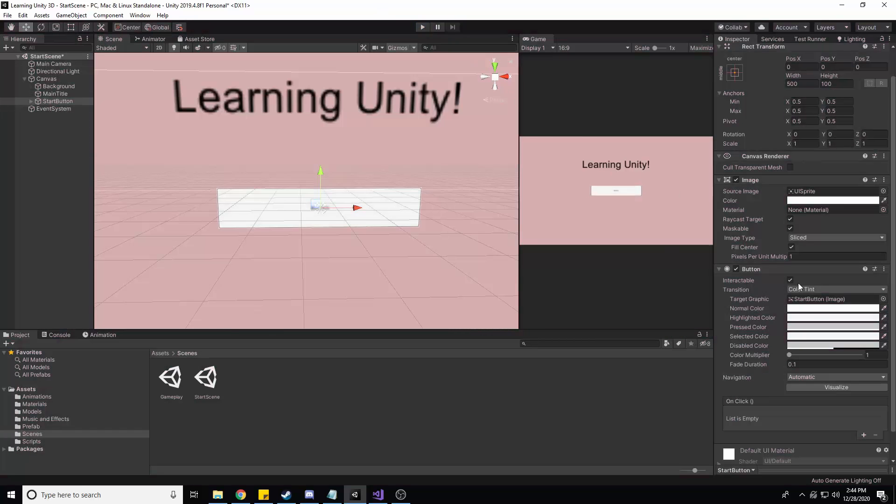
- Set the StartButton's Highlighted Color to light green (A1FF7F)
left_click(834, 318)
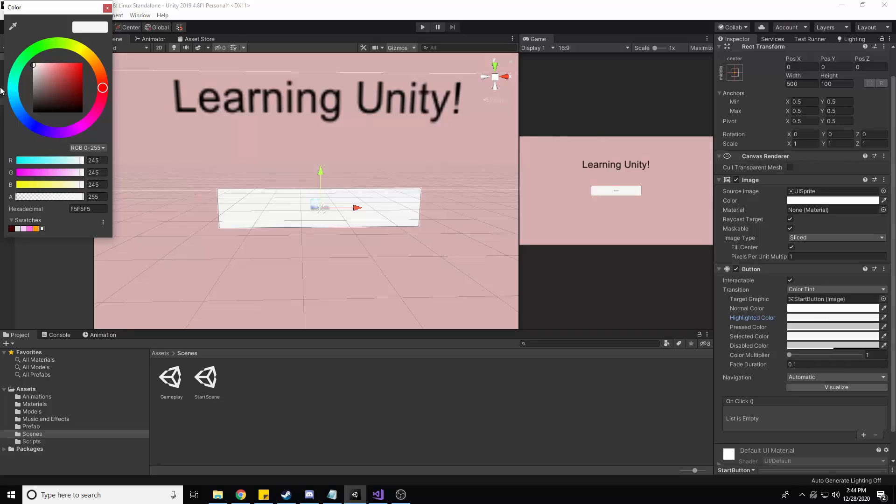
left_click(47, 44)
left_click(58, 62)
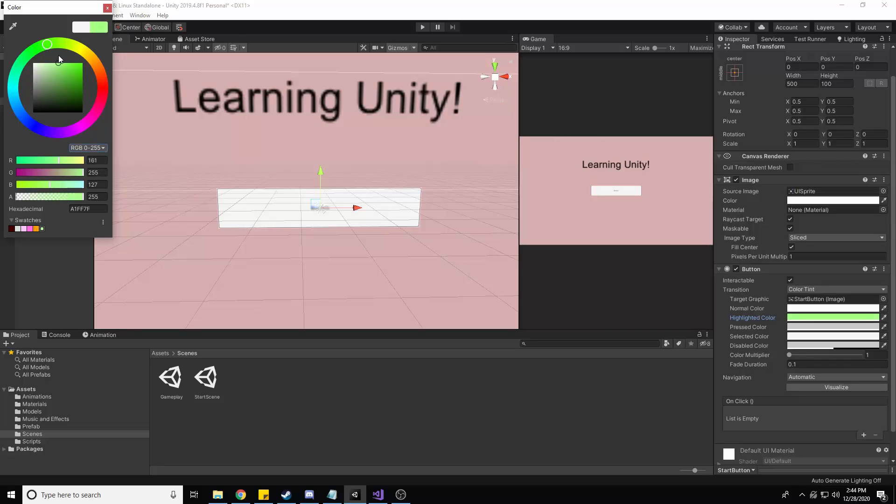
left_click(107, 8)
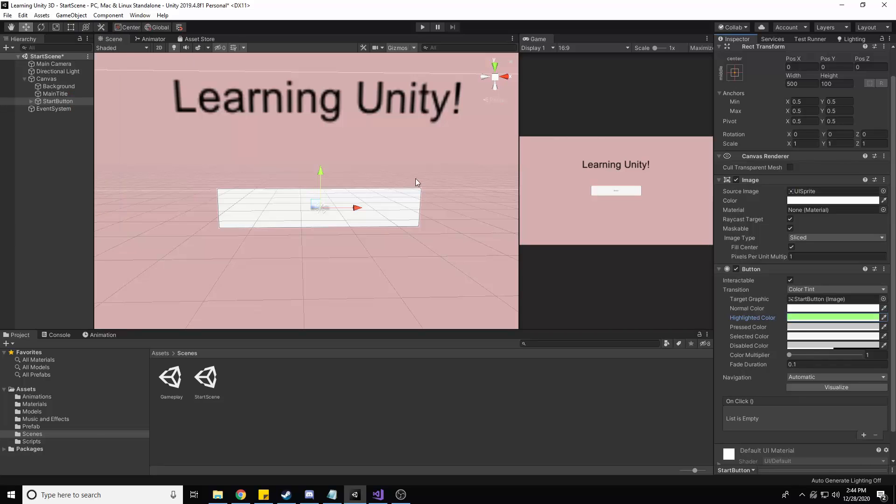
- Set the StartButton's Pressed Color to a light orange
left_click(802, 326)
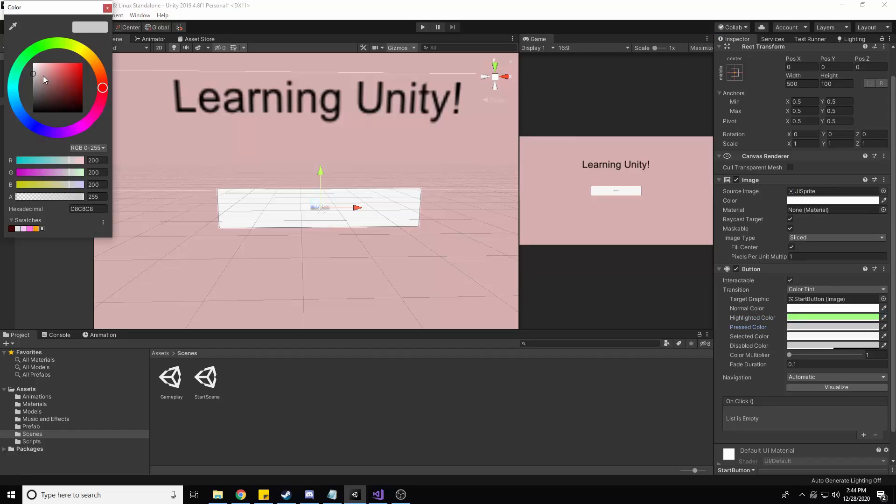
left_click_drag(44, 80, 66, 59)
left_click(95, 61)
left_click(108, 7)
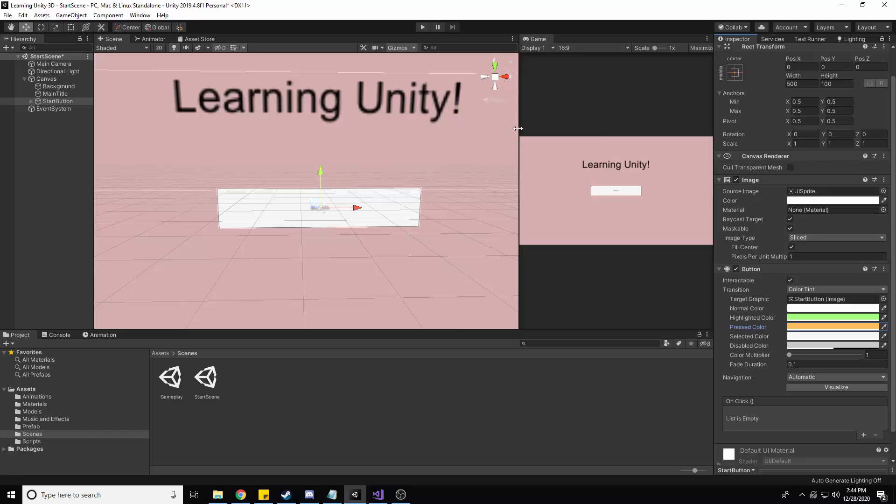
- Test the button's highlight and pressed colours in Play mode, stop it, and look through the available Transition types
left_click(422, 26)
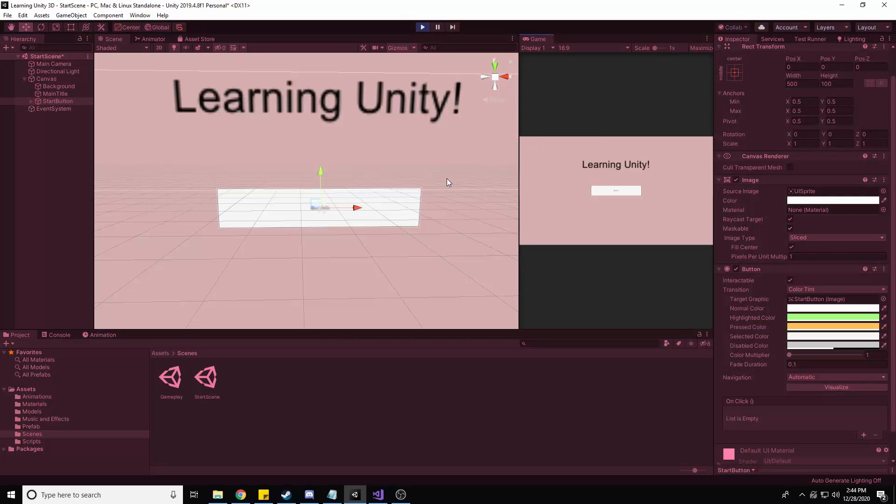
left_click(616, 192)
left_click(617, 194)
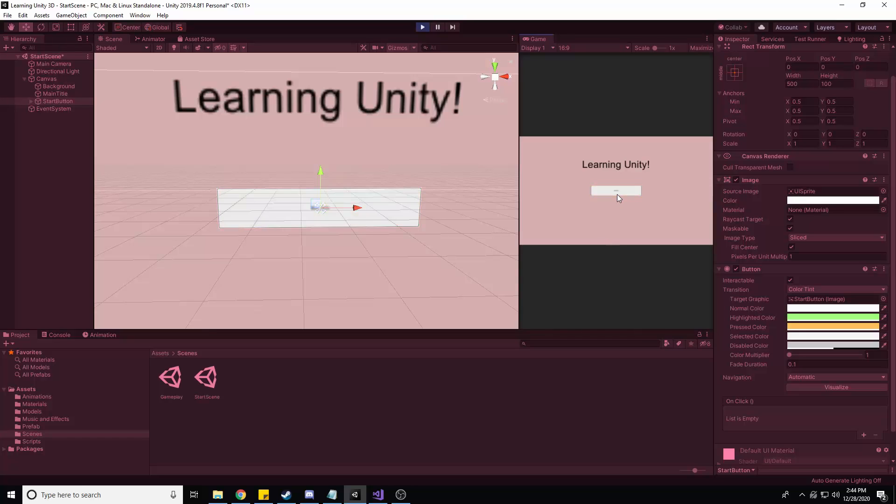
left_click(617, 195)
left_click(422, 28)
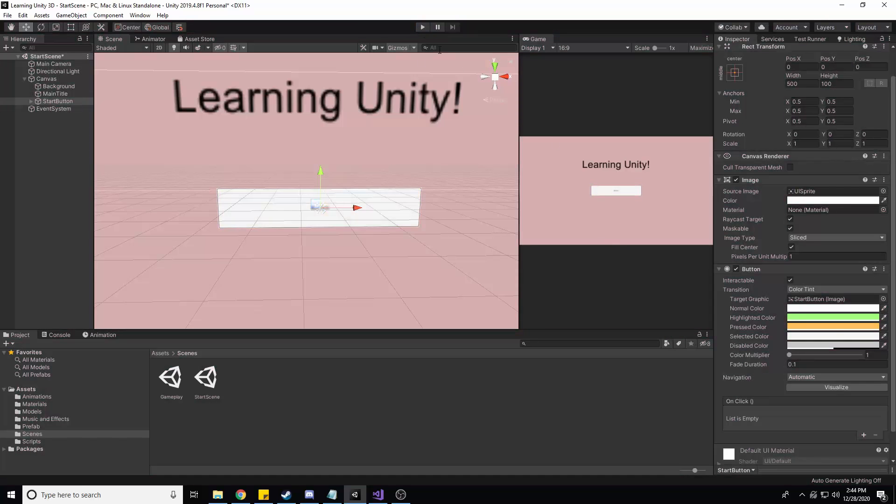
scroll(805, 308, "down", 2)
left_click(816, 260)
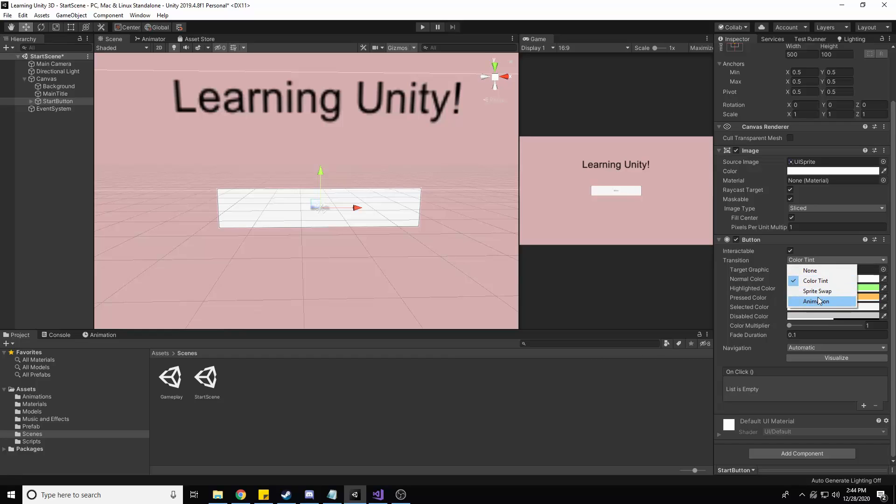
left_click(829, 260)
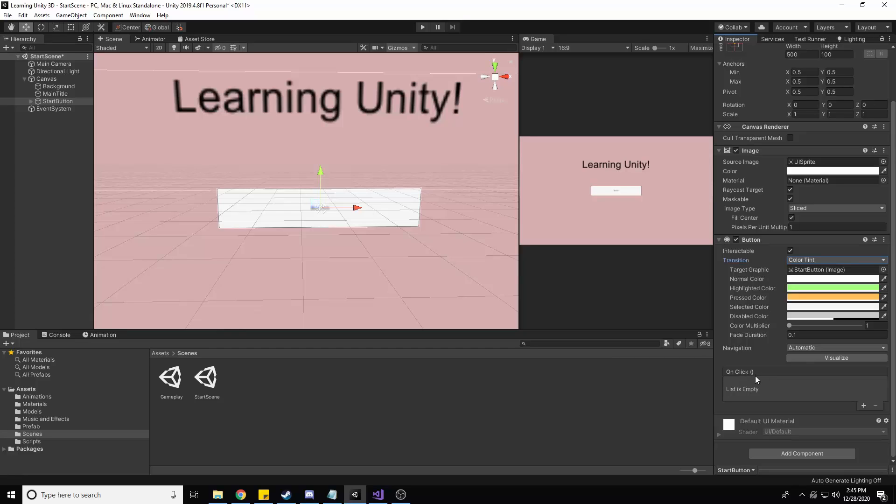
- Try font sizes of 50 and 100 on the Text object under StartButton and clear the value
left_click(30, 101)
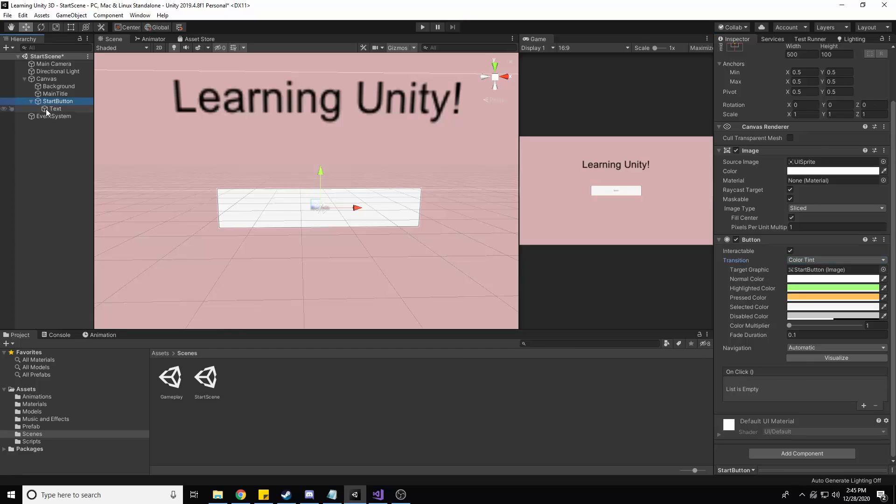
left_click(47, 108)
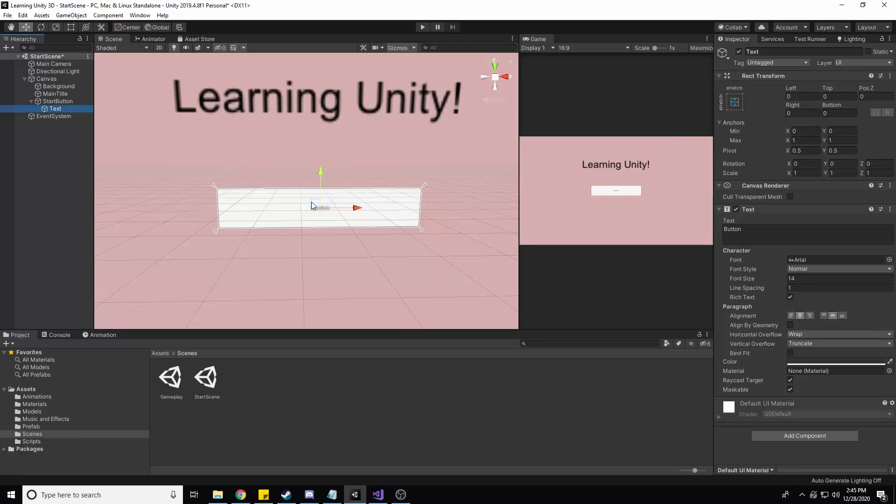
mouse_move(312, 202)
left_mouse_down("alt")
mouse_move(313, 234)
mouse_move(322, 206)
left_mouse_up("alt")
left_click(835, 280)
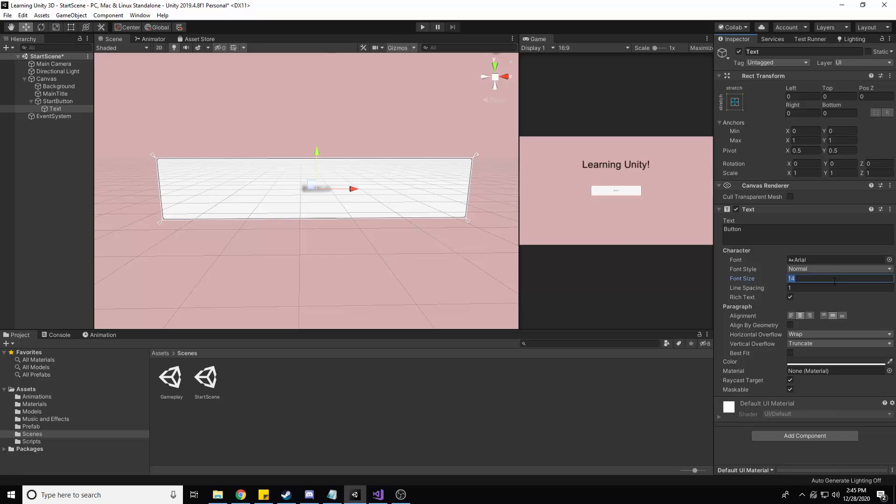
type("50")
key("BackSpace")
key("BackSpace")
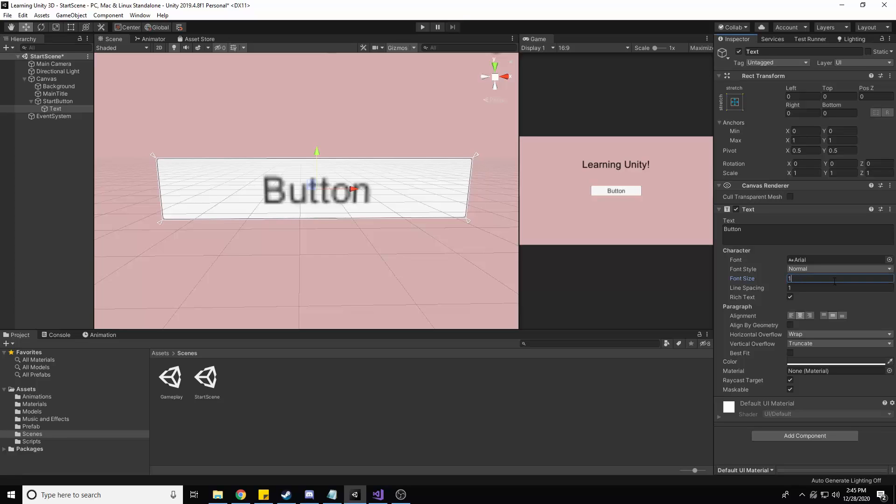
type("1")
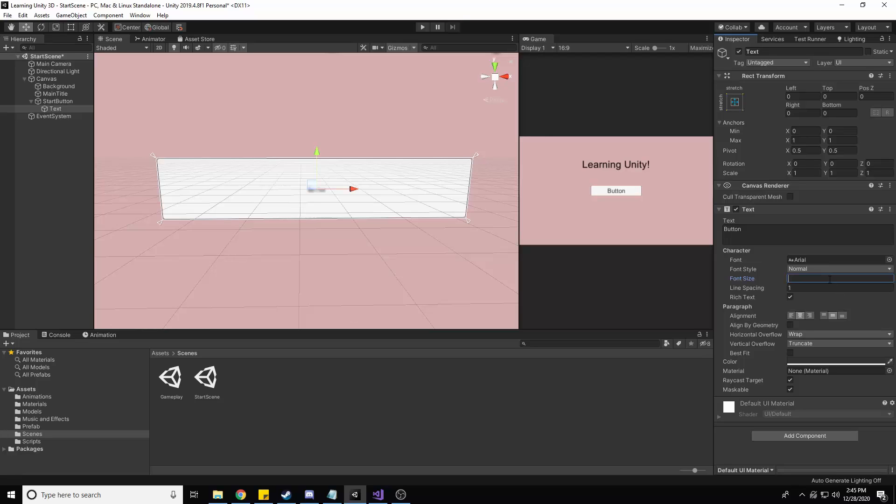
type("00")
key("BackSpace")
key("BackSpace")
key("BackSpace")
- Enable Best Fit on the button's text and change its wording to "Start"
left_click(791, 353)
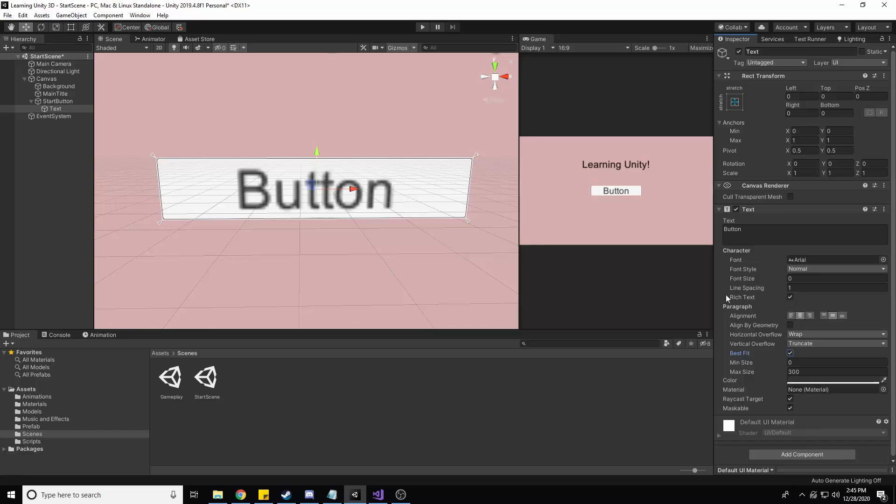
left_click(804, 370)
left_click(806, 362)
right_click_drag(387, 154, 390, 155)
left_click(796, 232)
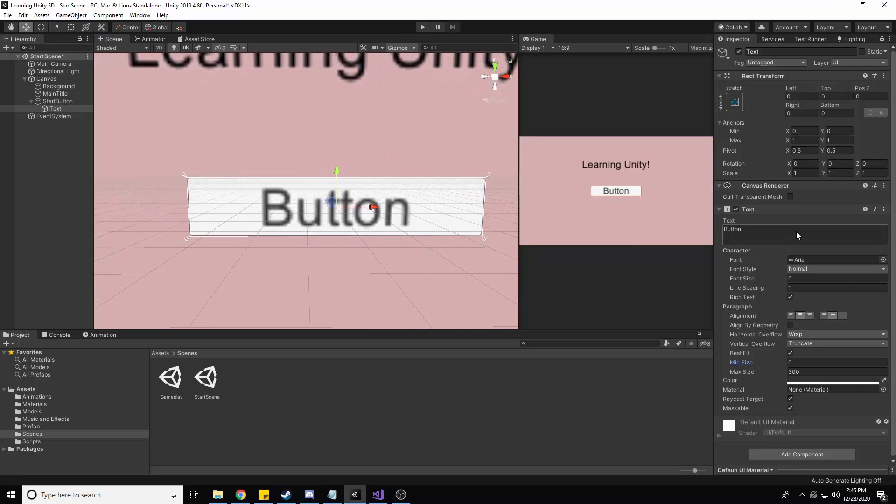
type("Start")
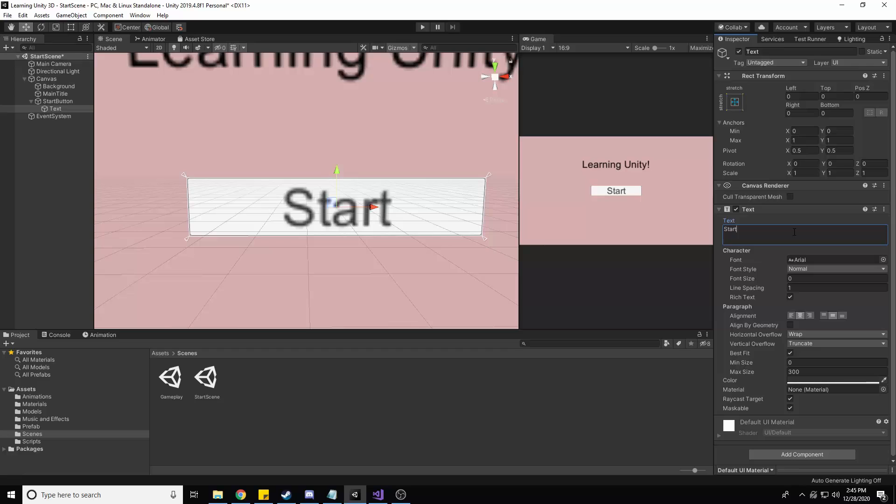
- Try font sizes of 10 and 20 on the Start text while Best Fit is enabled
left_click(813, 277)
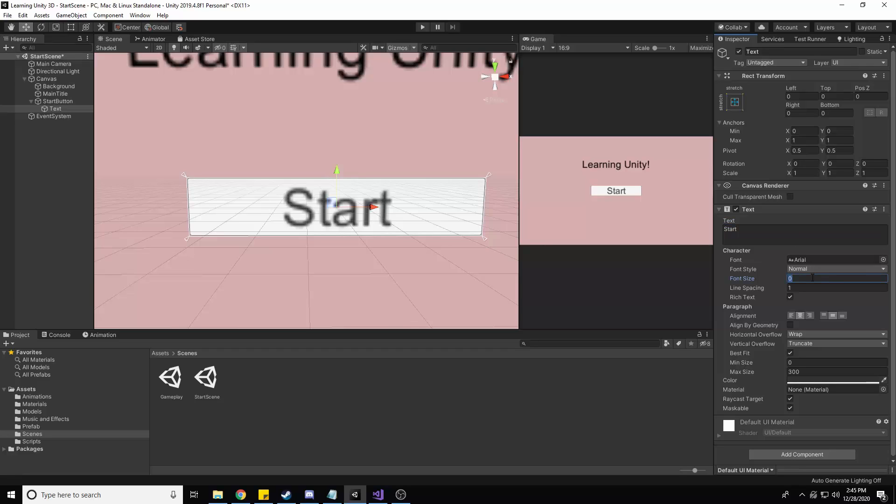
type("10")
key("BackSpace")
key("BackSpace")
type("20")
scroll(406, 270, "down", 5)
scroll(404, 268, "up", 6)
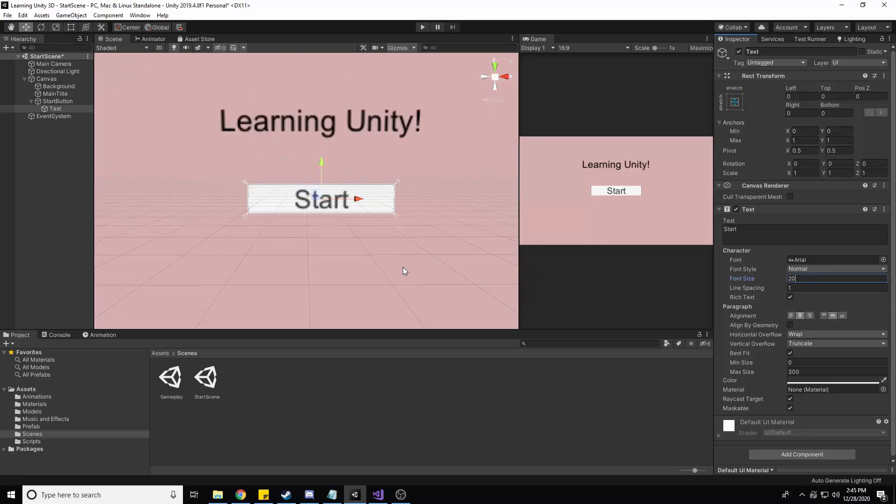
scroll(402, 267, "down", 2)
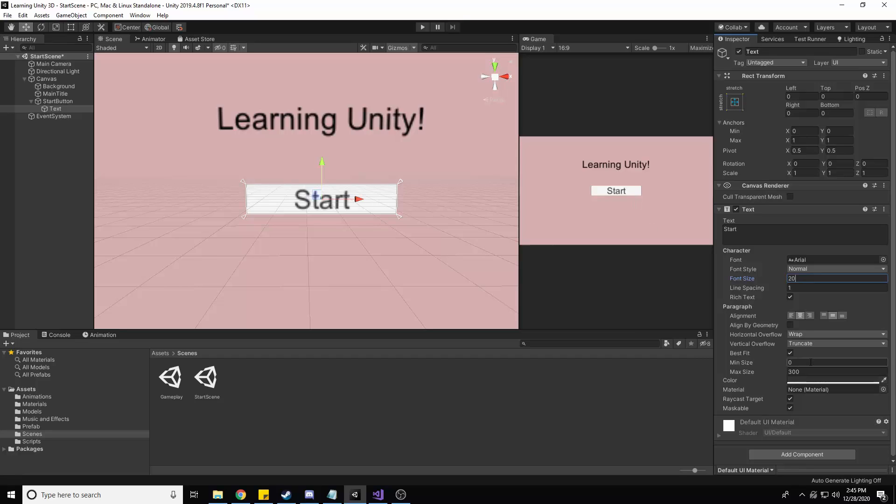
- Turn off Best Fit for the Start text, try several font sizes and set it to 80
left_click(790, 353)
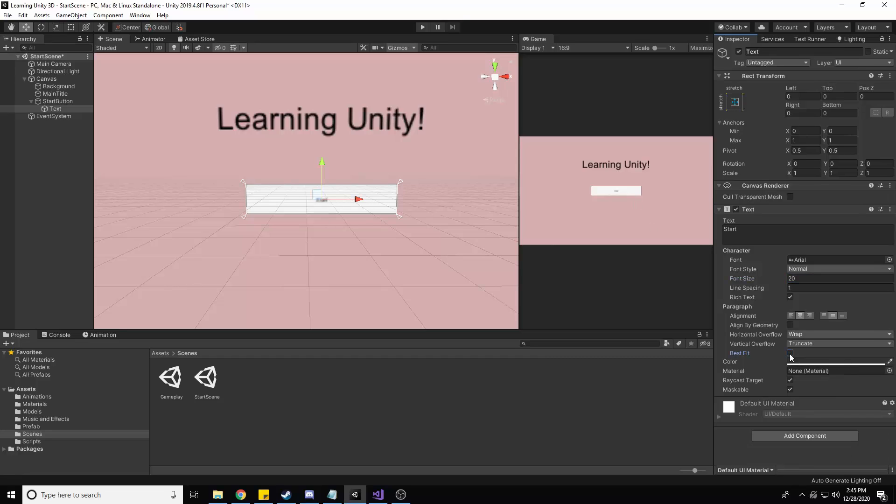
left_click(801, 279)
type("10")
key("BackSpace")
key("BackSpace")
type("5")
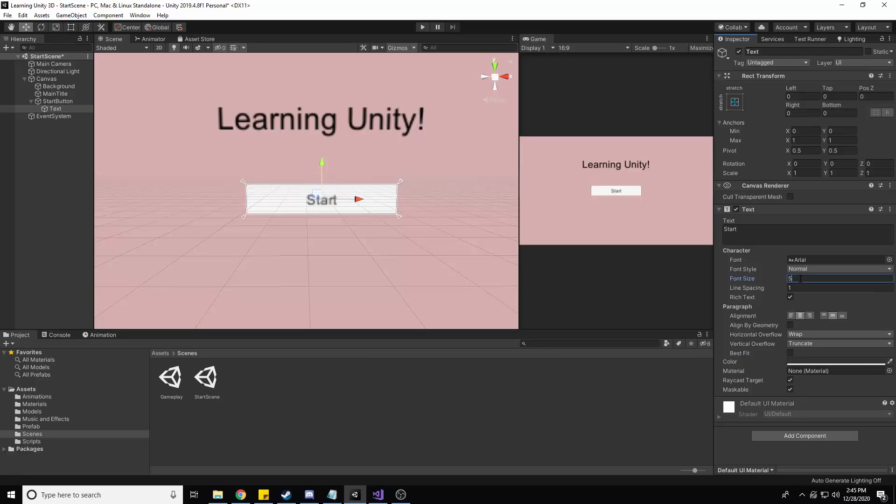
key("BackSpace")
type("60")
key("BackSpace")
key("BackSpace")
type("80")
key("BackSpace")
key("BackSpace")
type("70")
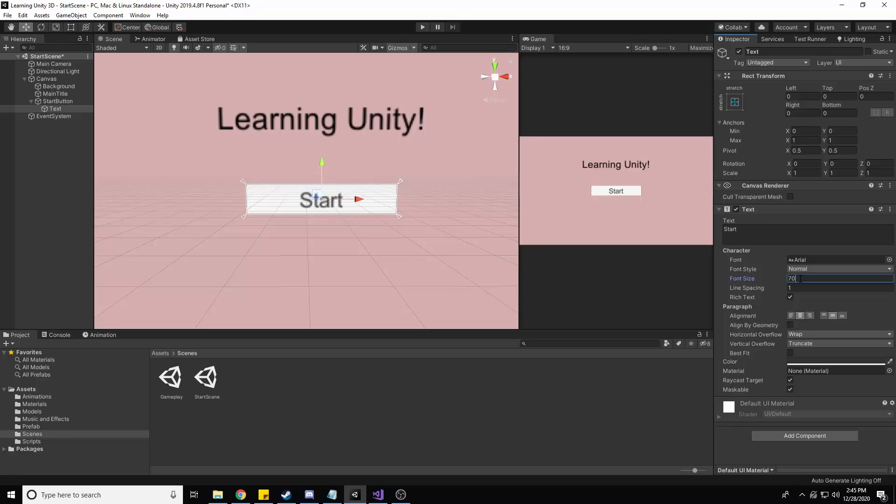
key("BackSpace")
key("BackSpace")
type("80")
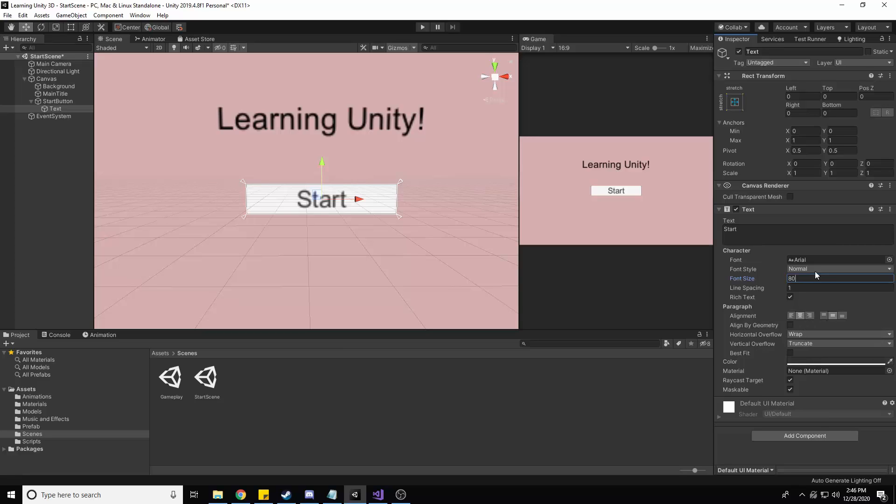
- Add an empty On Click entry to the StartButton's Button component
left_click(54, 100)
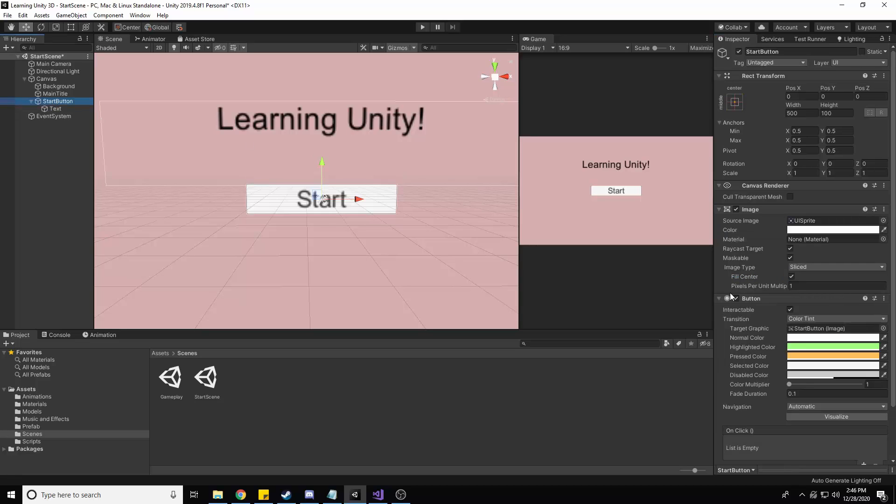
scroll(842, 389, "down", 3)
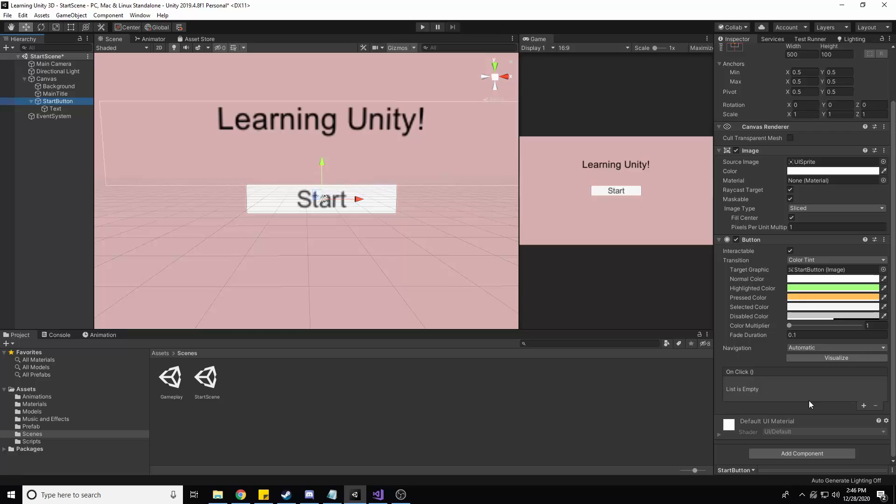
left_click(864, 406)
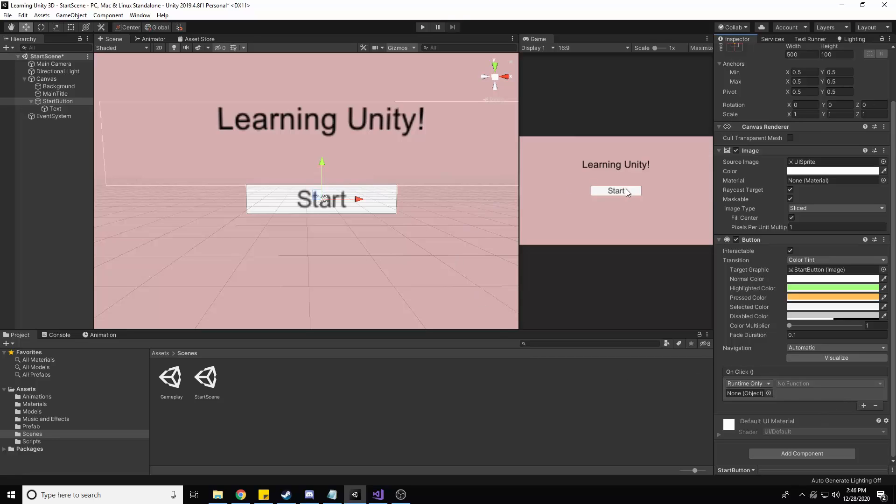
left_click(765, 385)
left_click(765, 384)
left_click(768, 393)
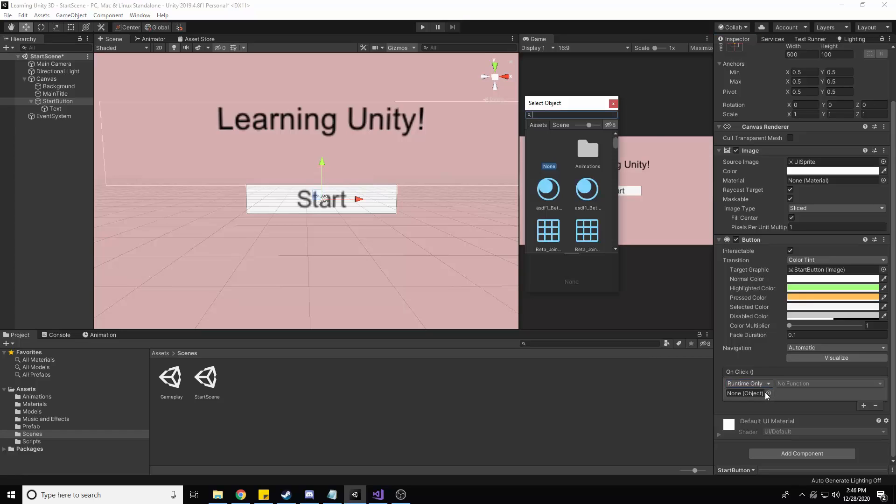
left_click(613, 103)
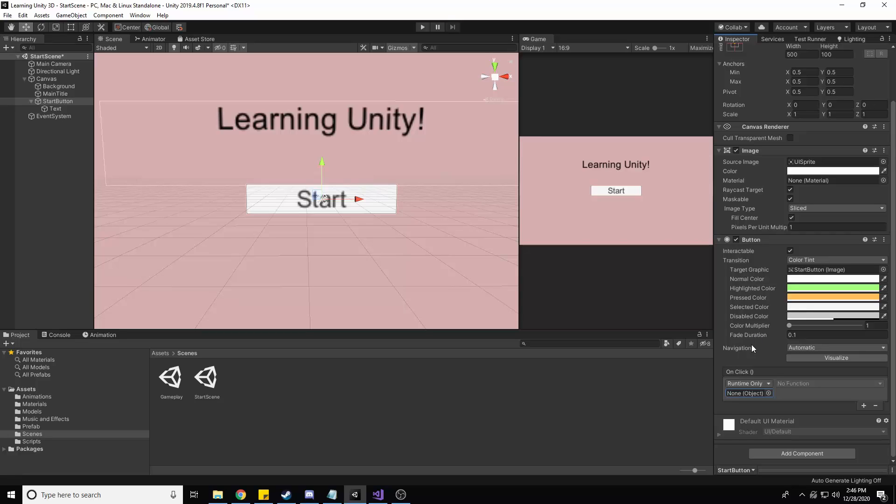
- Create a C# script named SceneTransition in the Scripts folder
left_click(467, 402)
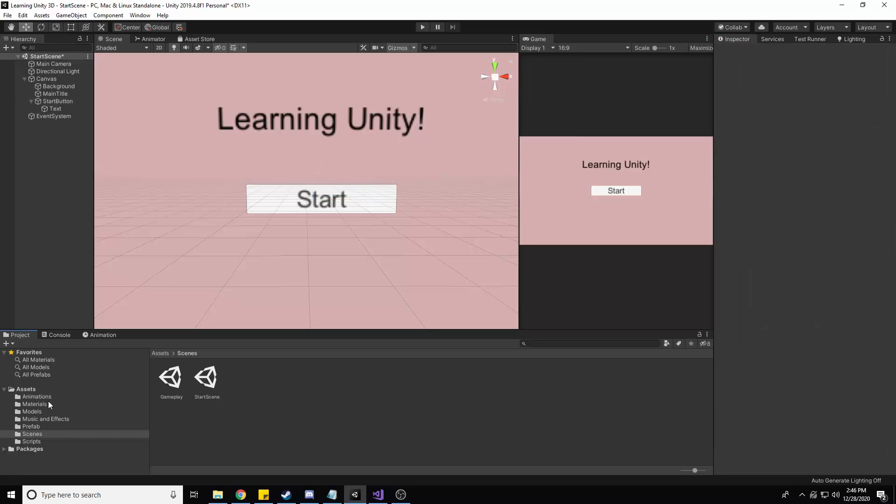
left_click(42, 439)
right_click(510, 429)
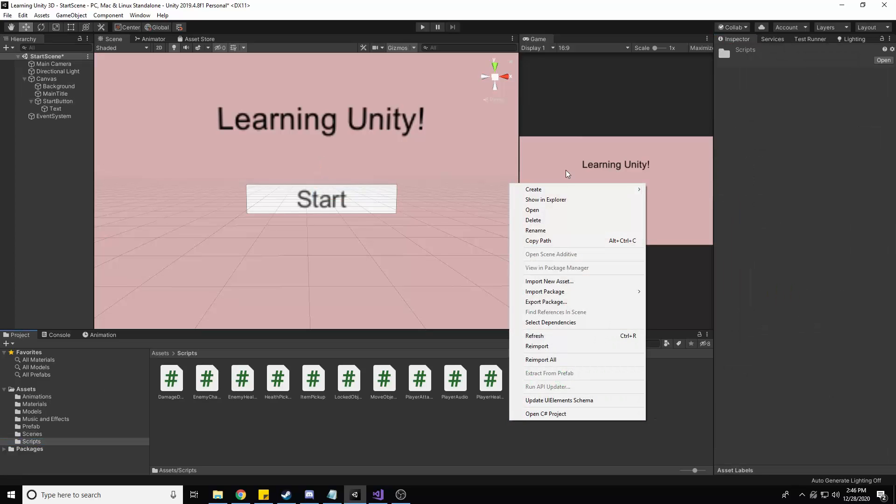
mouse_move(564, 191)
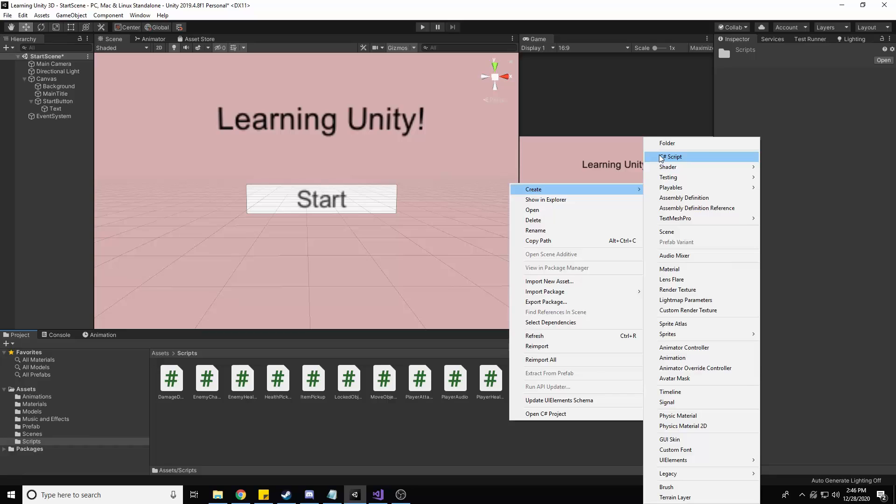
left_click(661, 157)
type("StartGam")
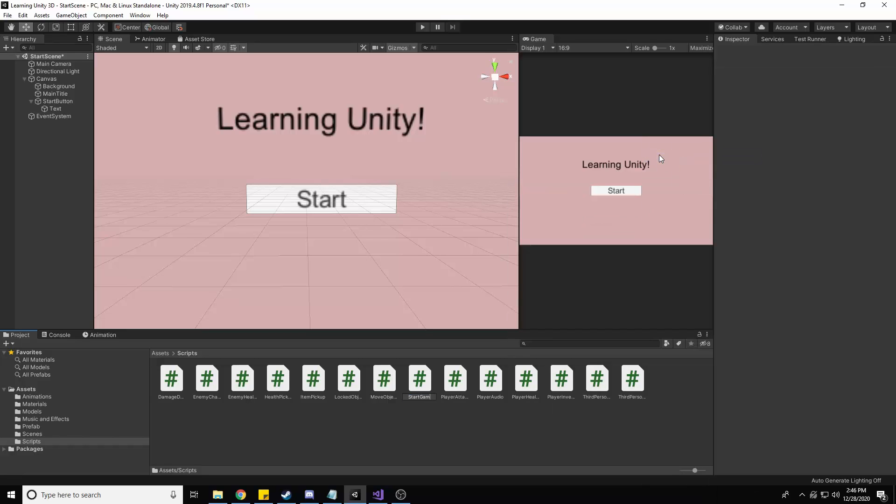
key("BackSpace")
key("BackSpace")
key("BackSpace")
key("BackSpace")
key("BackSpace")
type("SceneTransition")
key("Return")
- Open the SceneTransition script in Visual Studio for editing
double_click(562, 379)
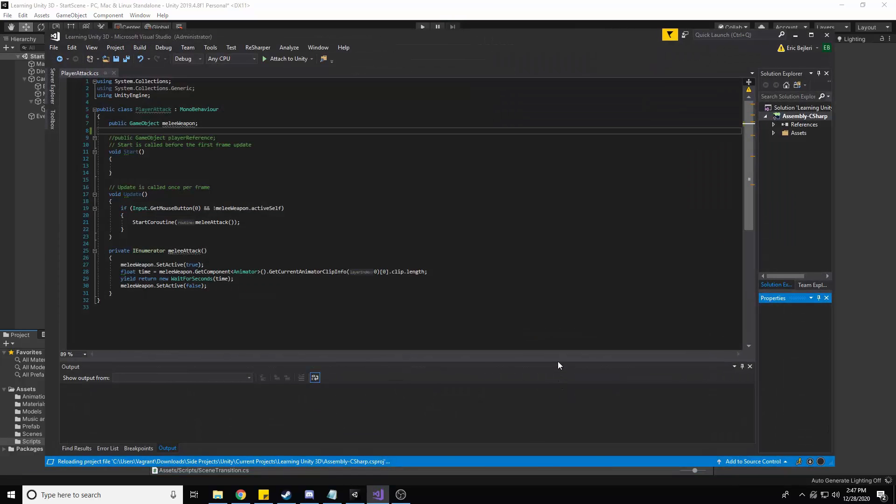
left_click(550, 19)
double_click(565, 389)
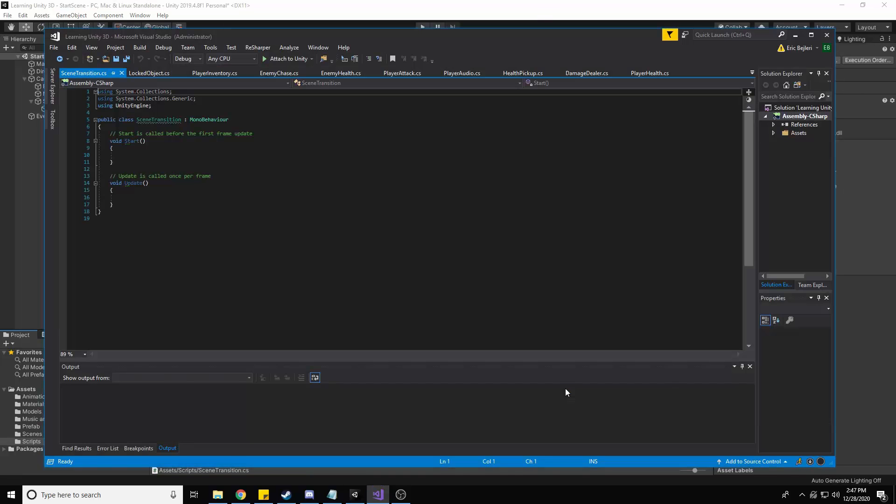
- Remove the default Start and Update methods with their comments from the SceneTransition class, leaving blank lines for a new method
left_click(142, 207)
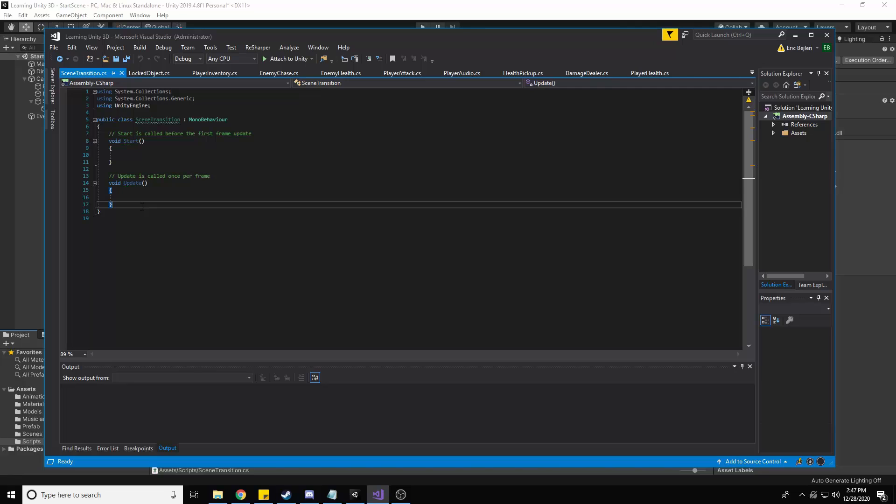
key("Return")
key("Return")
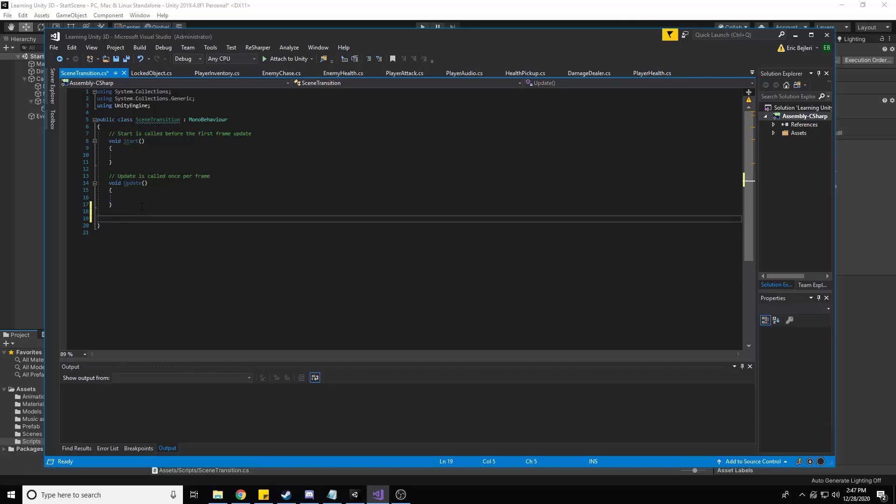
left_click_drag(134, 204, 70, 134)
key("Delete")
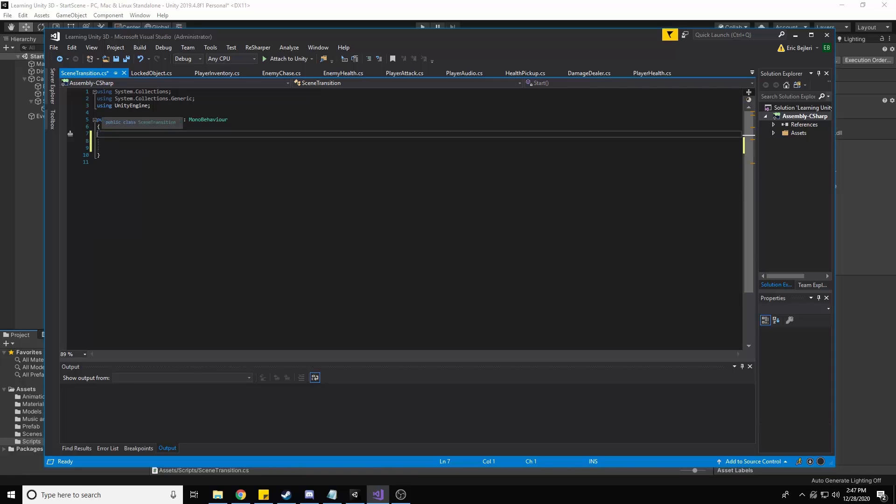
- Switch to Unity, select StartButton to check its On Click entry, and return to the script in Visual Studio
left_click(323, 3)
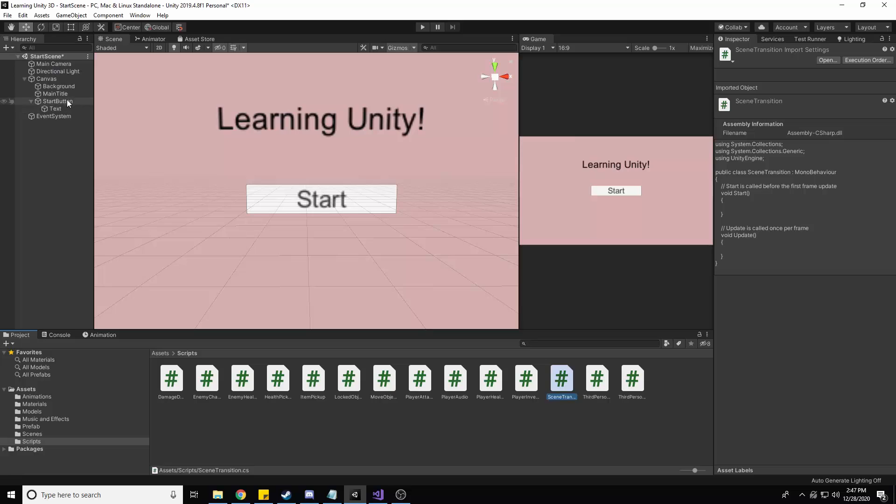
left_click(58, 102)
scroll(760, 427, "down", 3)
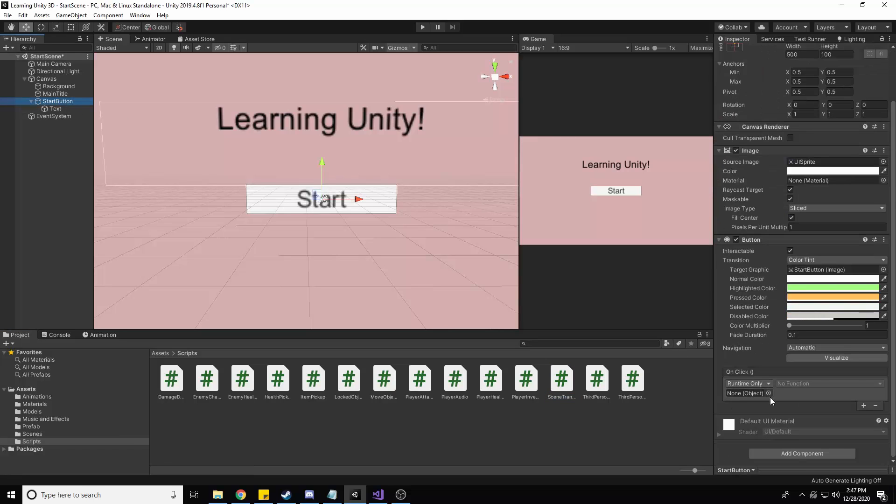
left_click(378, 495)
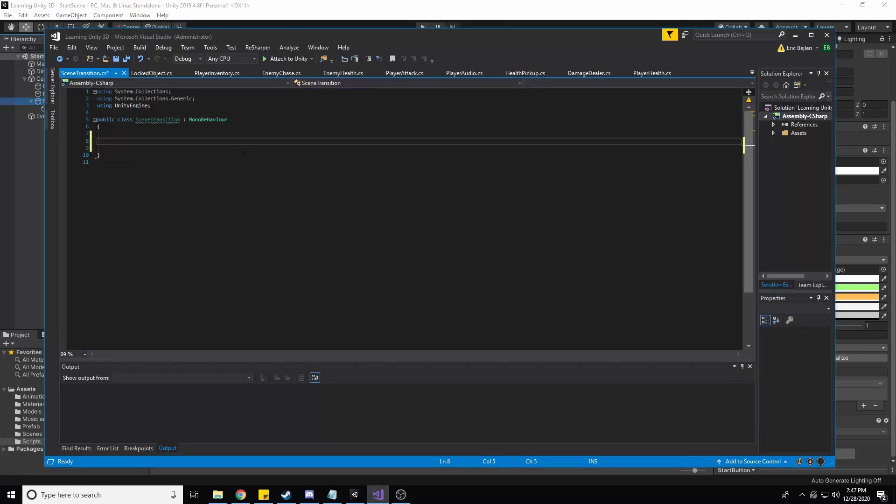
- Add an empty public void ChangeScene(string SceneName) method to the SceneTransition class
type("public void Chang")
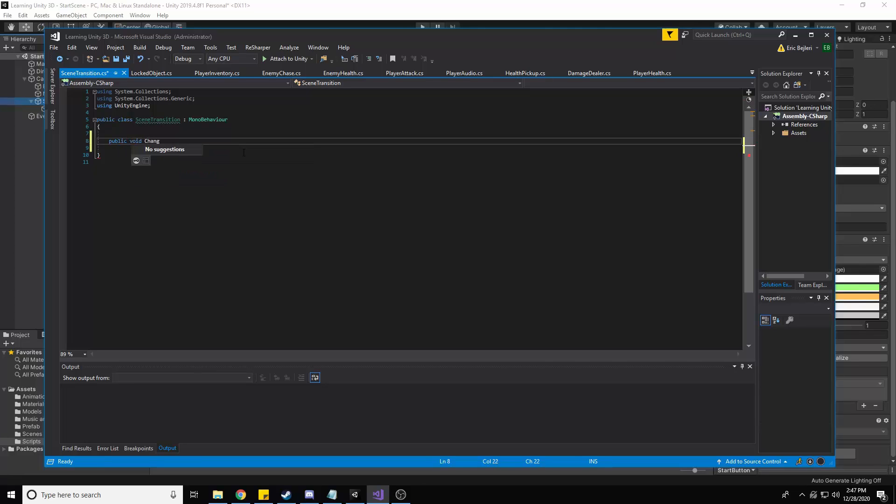
type("eScene(\"")
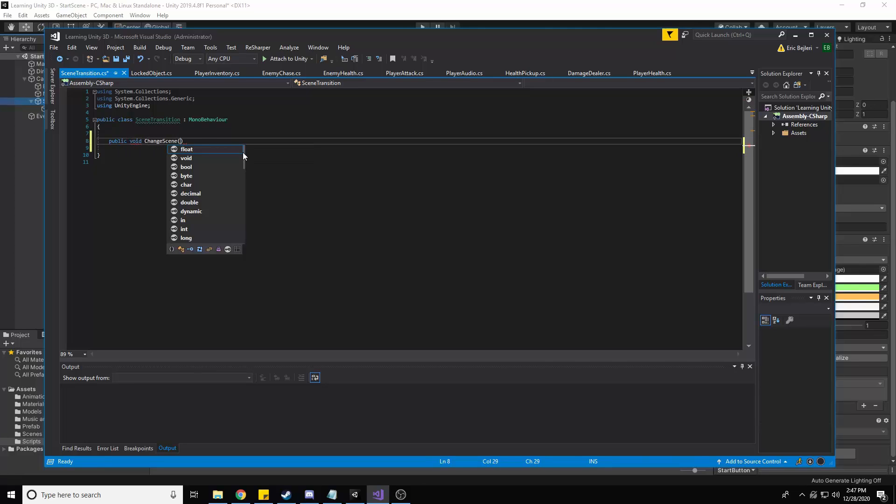
key("BackSpace")
type("string Scene")
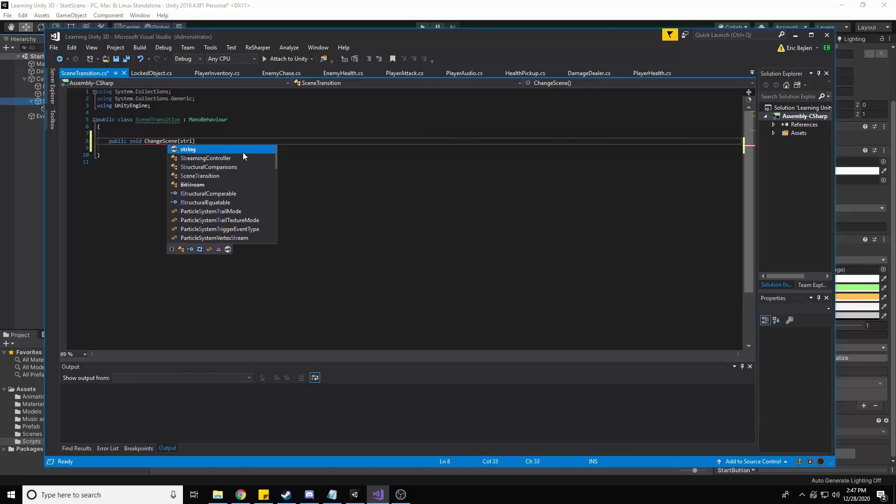
type("Name)")
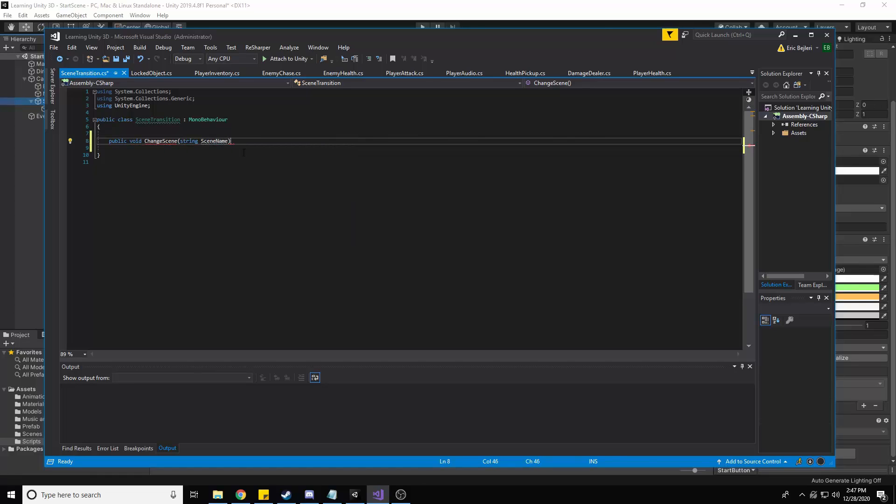
key("Return")
type("{")
key("Return")
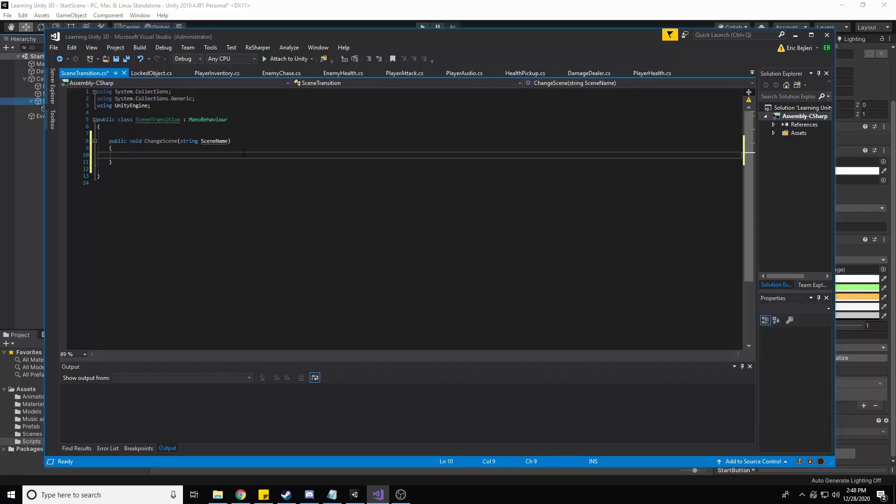
- Begin a SceneManager call inside ChangeScene, importing UnityEngine.SceneManagement, and look through its members for LoadScene
type("Scene")
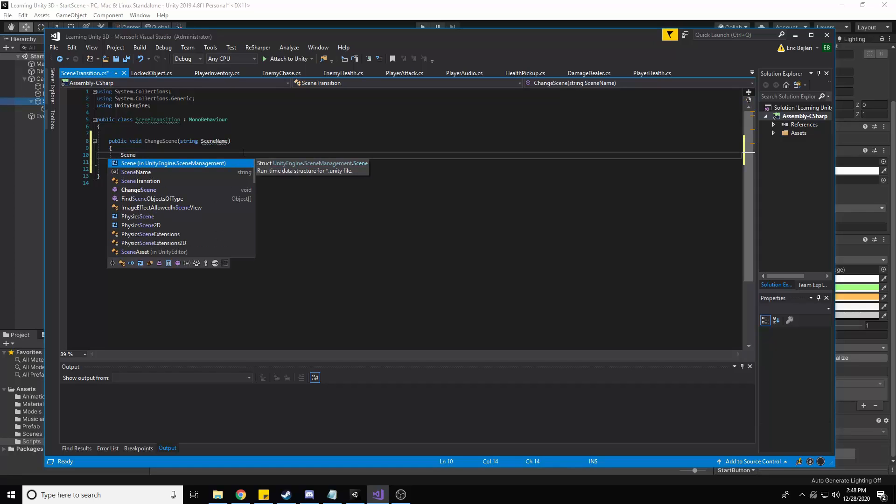
type("M")
key("Tab")
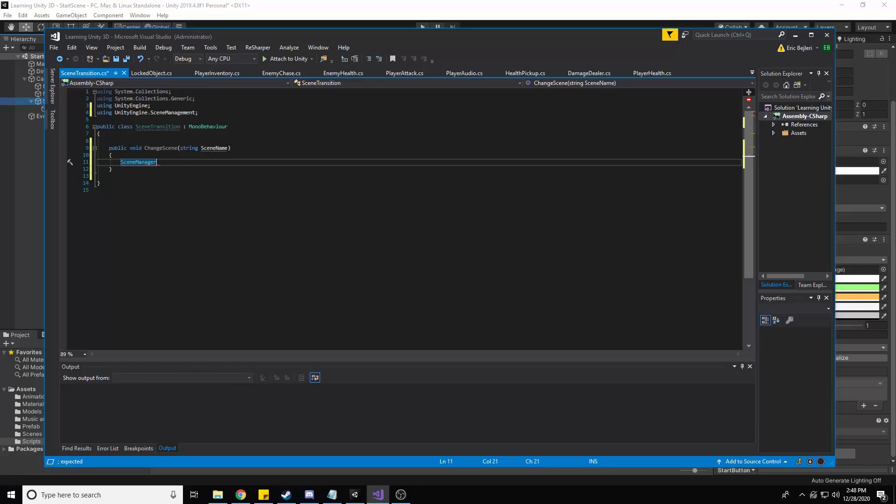
type(".")
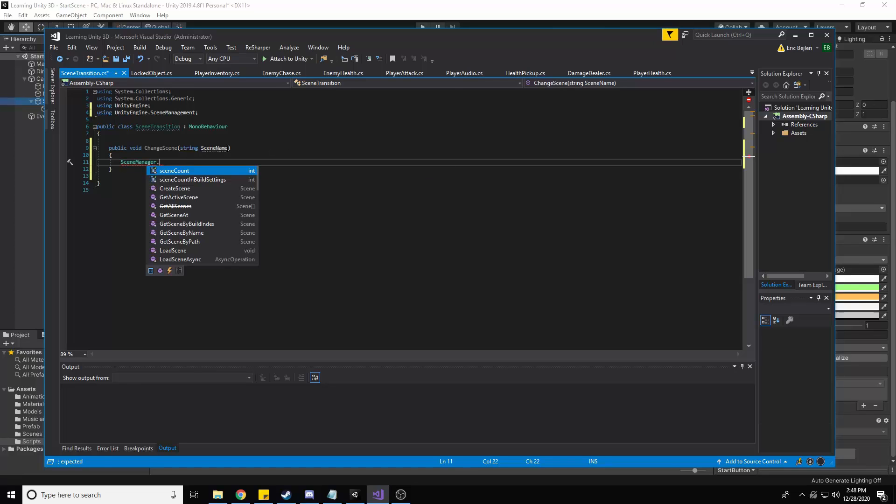
key("Down")
key("Down")
key("Down")
key("Down")
key("Down")
key("Down")
key("Down")
key("Down")
key("Down")
key("Down")
key("Down")
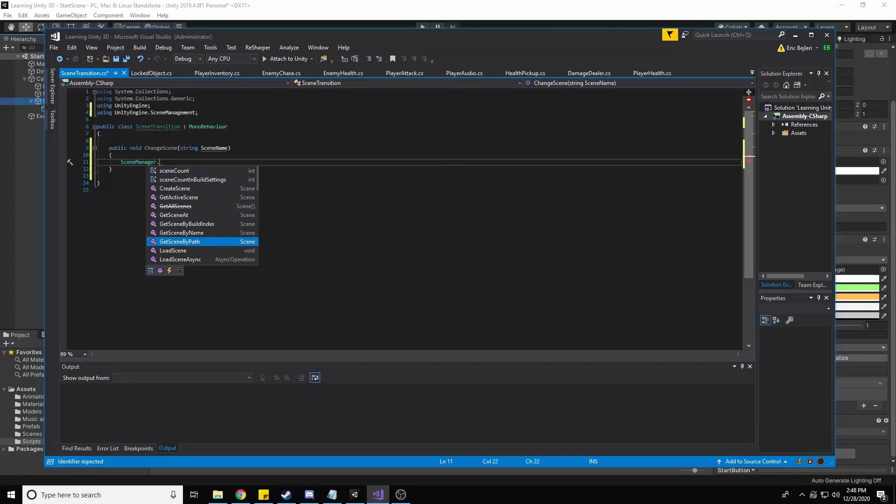
key("Up")
key("Up")
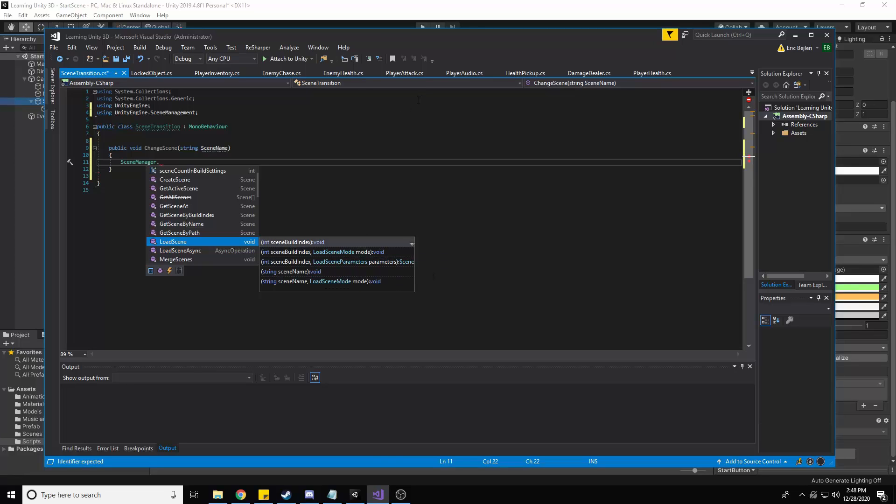
- Complete the call as SceneManager.LoadScene(SceneName); and save the script
type("LoadScene(sc")
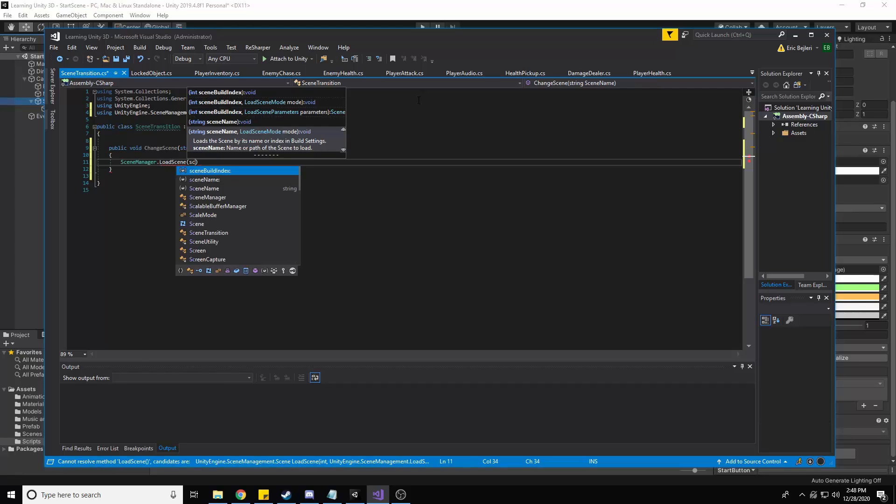
key("Down")
key("Return")
key("Right")
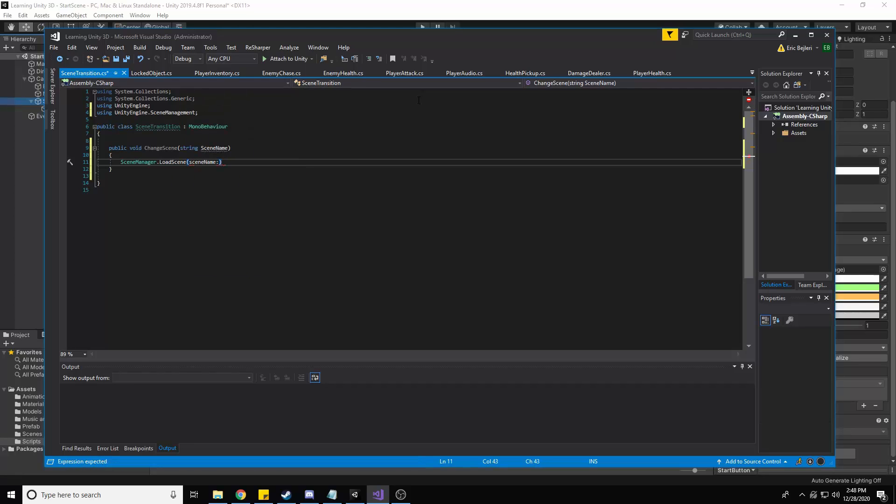
key("Left")
key("BackSpace")
key("Right")
type(";")
key("Left")
key("Left")
key("Left")
key("BackSpace")
type("S")
key("Escape")
key("End")
key("ctrl+s")
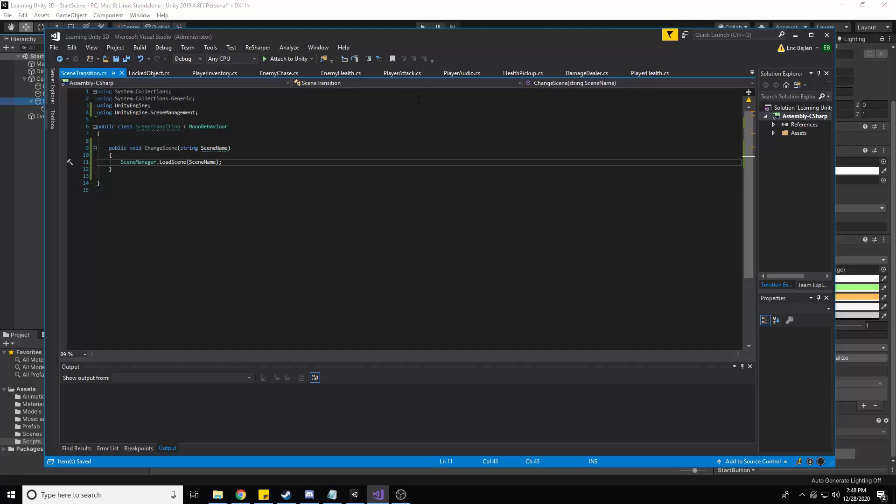
- Switch to Unity and attach the SceneTransition script to StartButton as a component
key("alt+Tab")
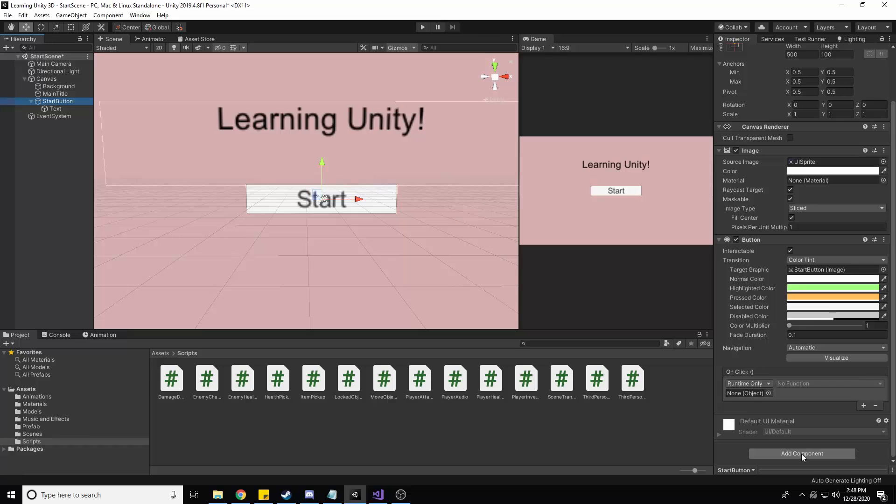
left_click(802, 454)
left_click(677, 430)
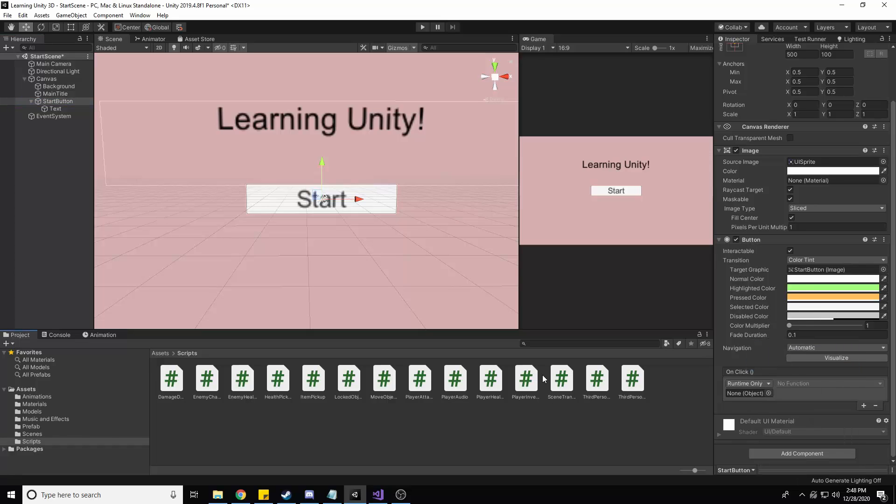
left_click_drag(562, 379, 805, 414)
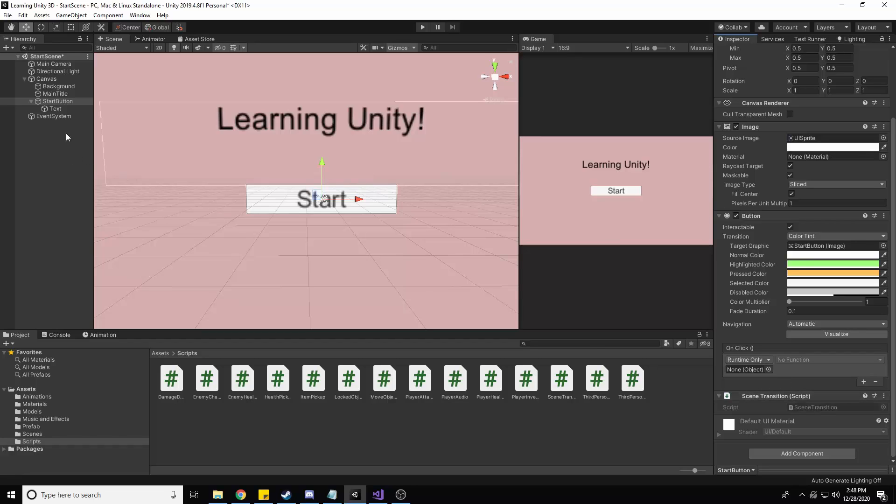
- Assign StartButton as the On Click entry's object and choose SceneTransition's ChangeScene (string) as its function
left_click(53, 103)
left_click_drag(53, 103, 749, 370)
left_click(822, 360)
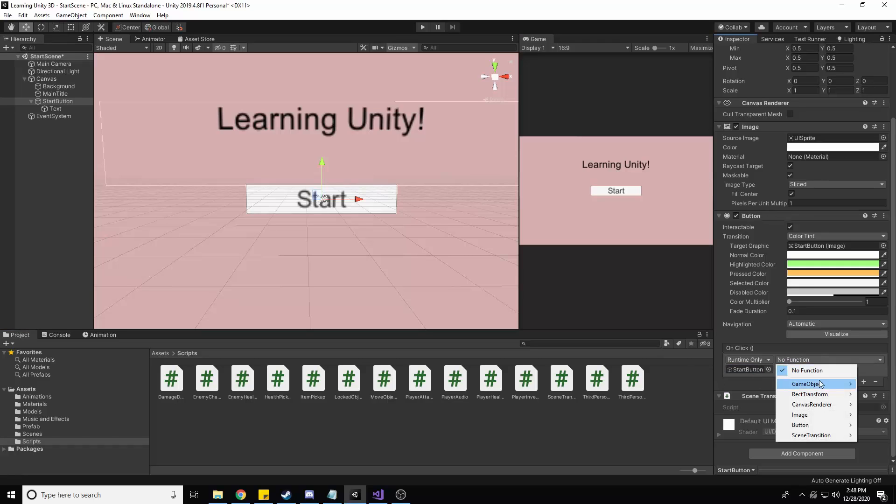
mouse_move(821, 385)
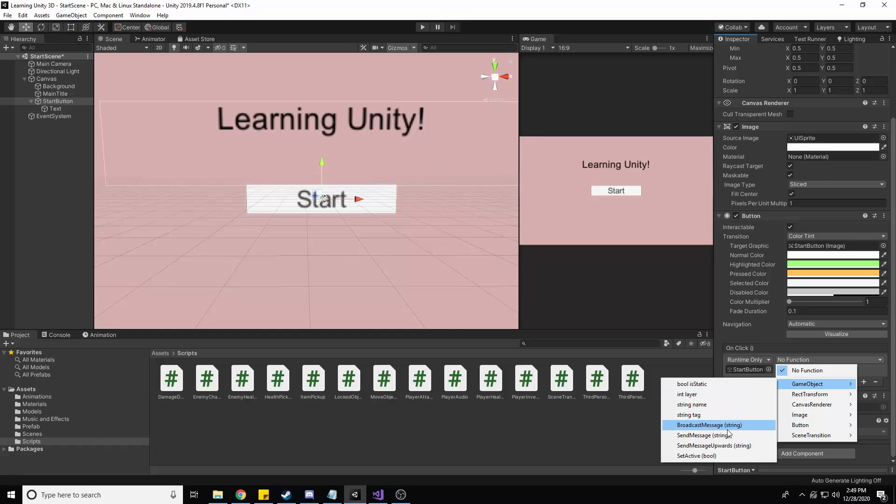
mouse_move(808, 398)
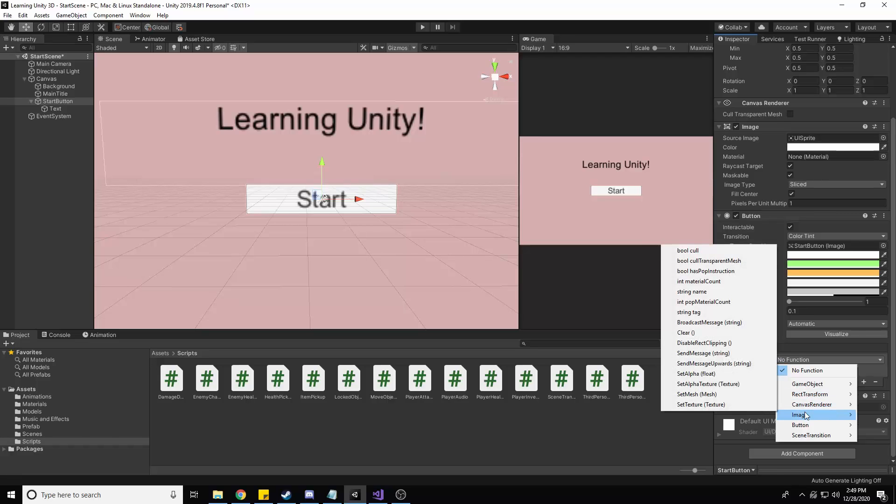
mouse_move(802, 425)
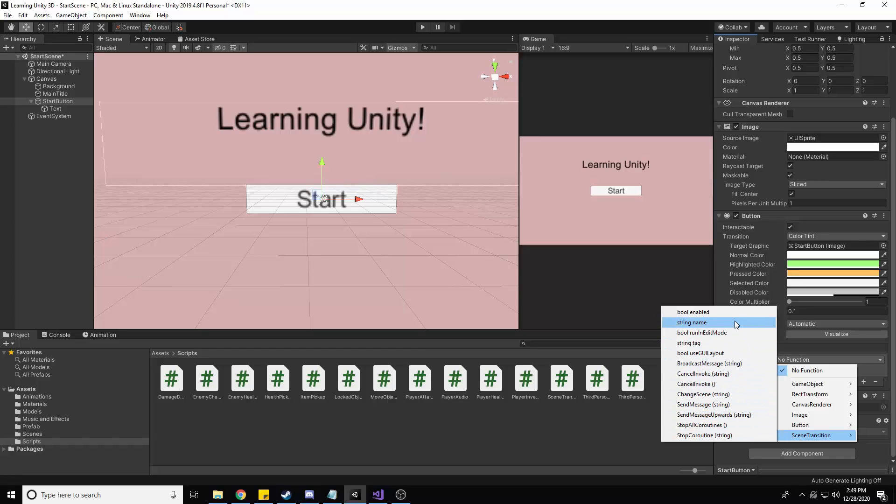
left_click(729, 395)
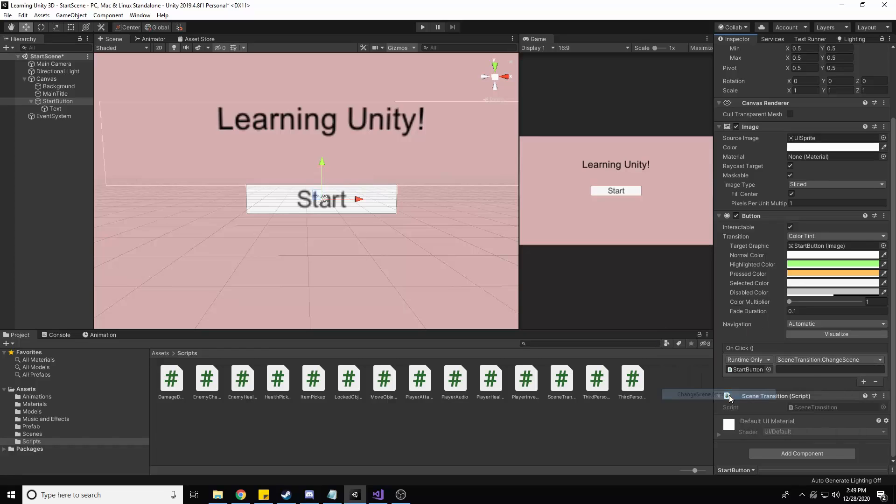
- Set the On Click ChangeScene argument to Gameplay and check the scene names in the Scenes folder
left_click(786, 370)
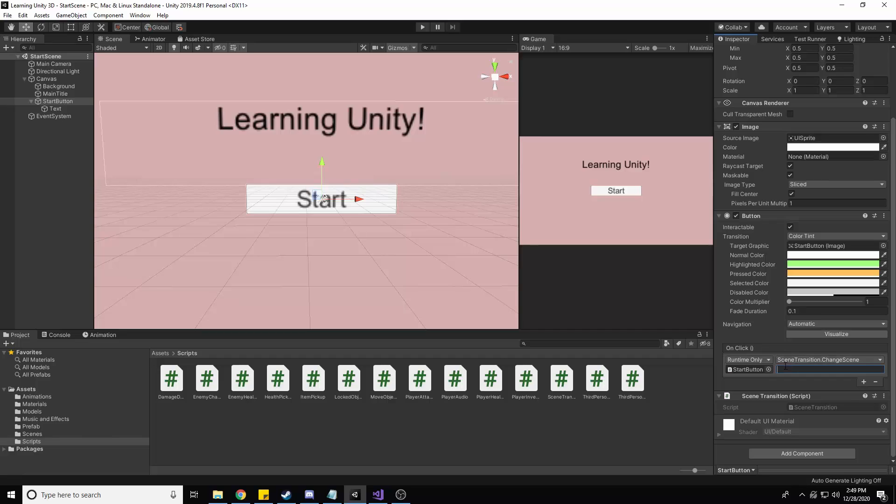
type("Gameplay")
left_click(46, 434)
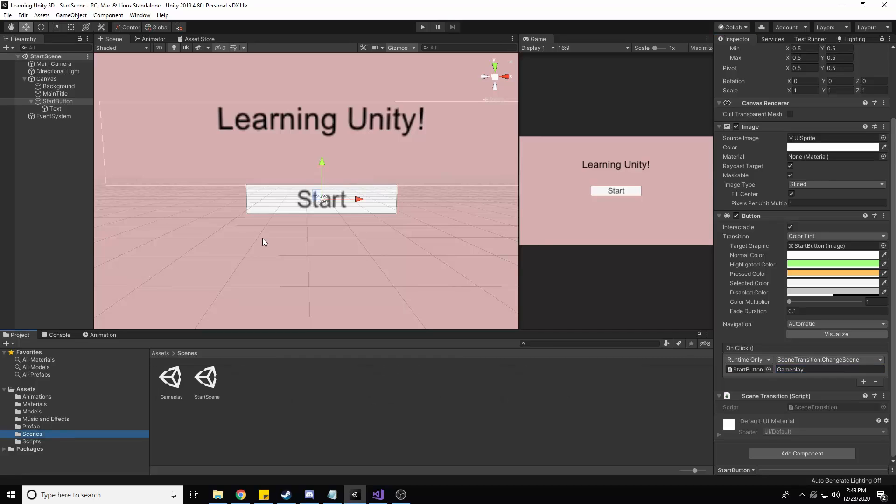
- Test the Start button in Play mode, then stop the game
left_click(422, 27)
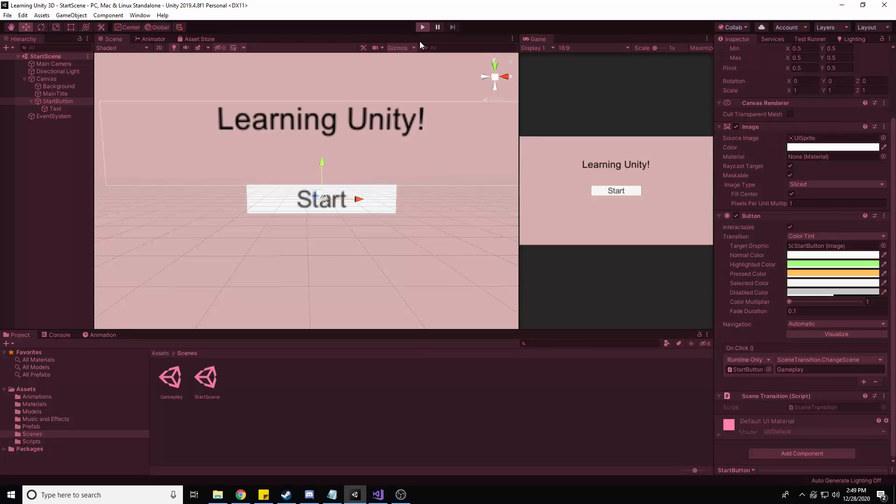
left_click(628, 190)
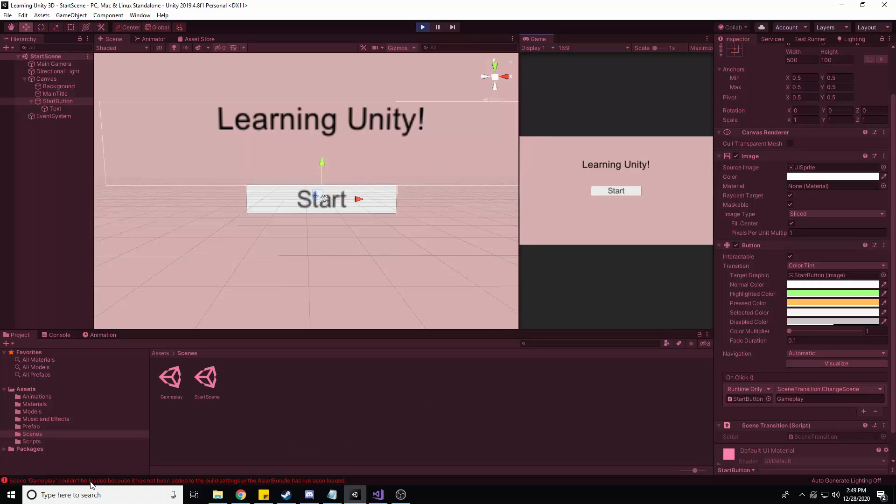
left_click(423, 27)
left_click(227, 99)
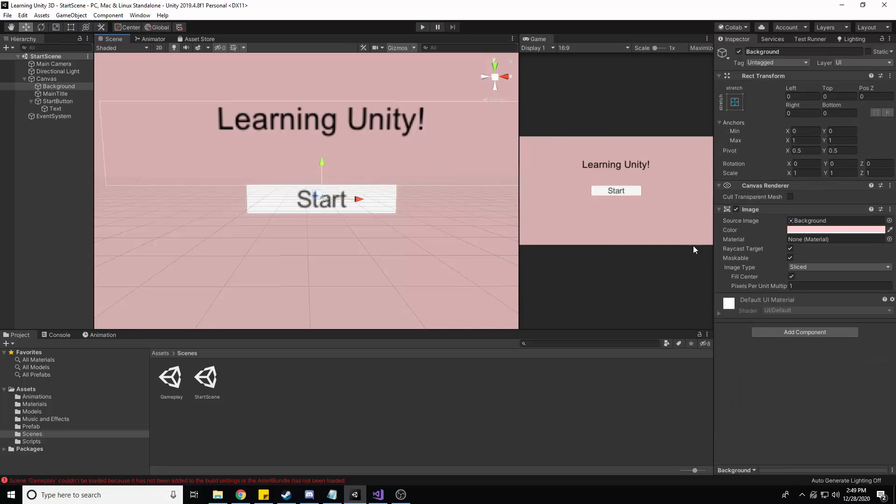
- Open the Build Settings and add the open StartScene to Scenes In Build
left_click(6, 16)
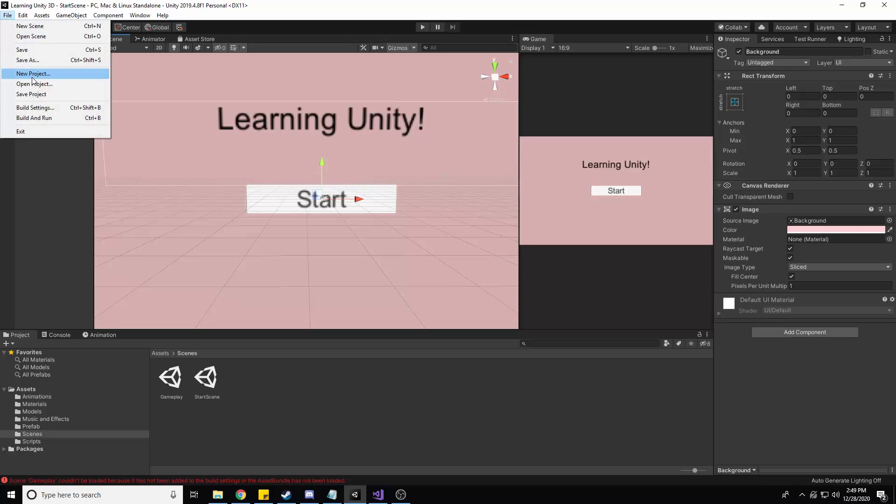
left_click(40, 108)
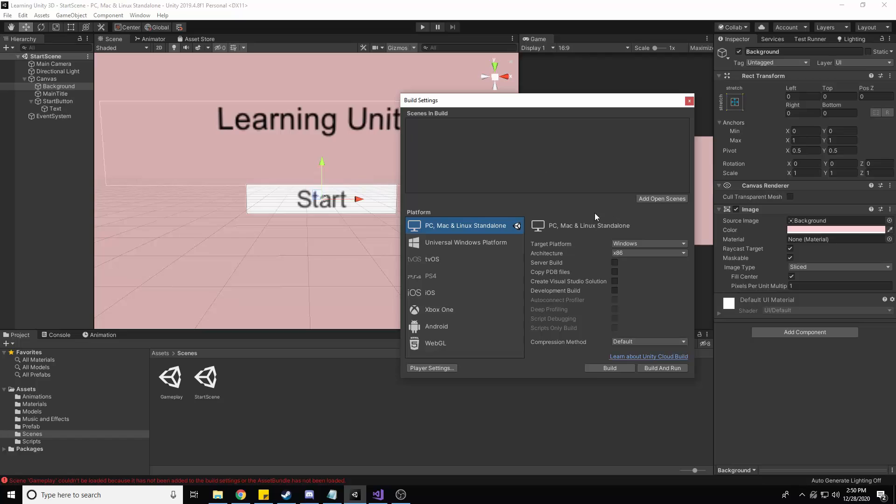
left_click(662, 199)
- Look over the LoadScene call in the SceneTransition script in Visual Studio and return to Unity's Build Settings
left_click(378, 495)
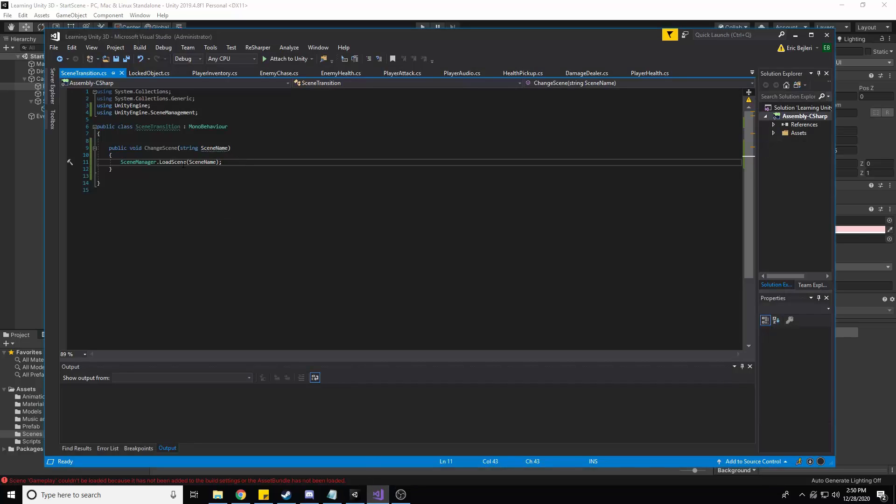
left_click(411, 20)
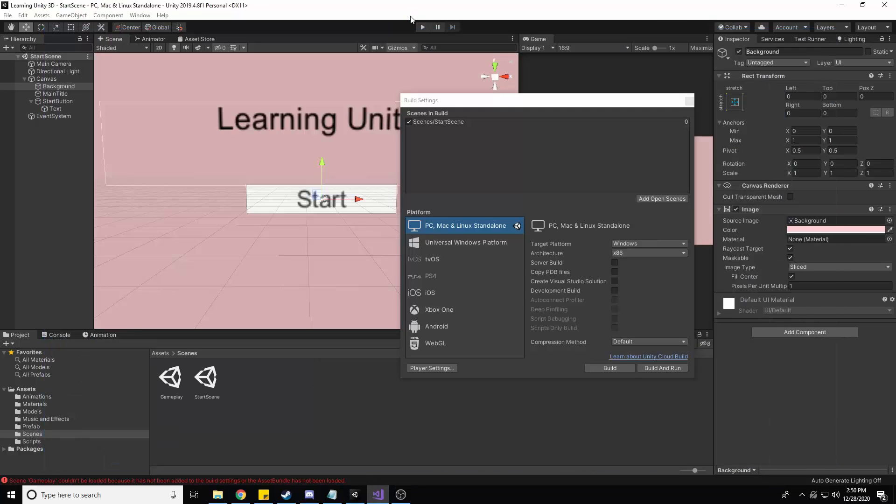
left_click(687, 134)
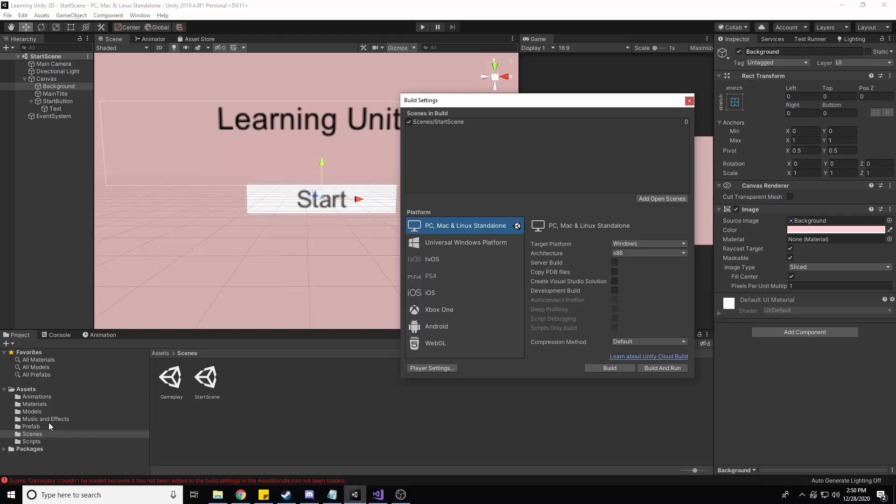
- Open the Gameplay scene, add it to Scenes In Build and close the Build Settings
left_click(32, 434)
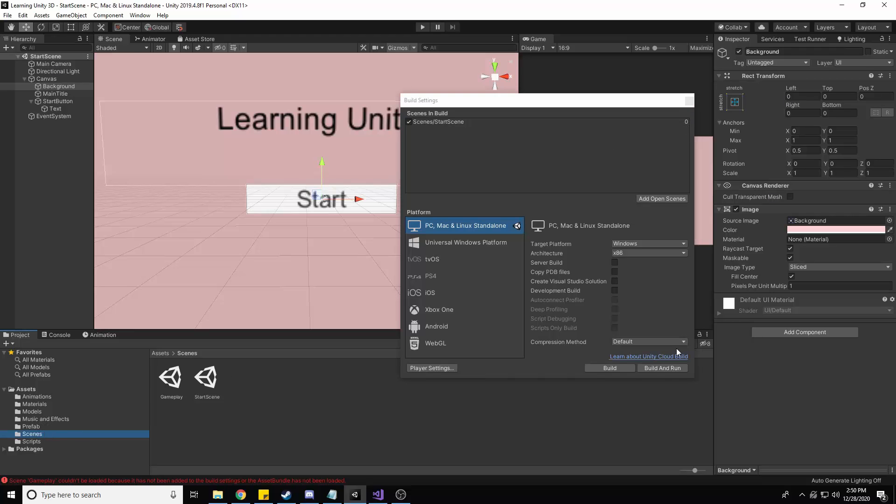
double_click(176, 378)
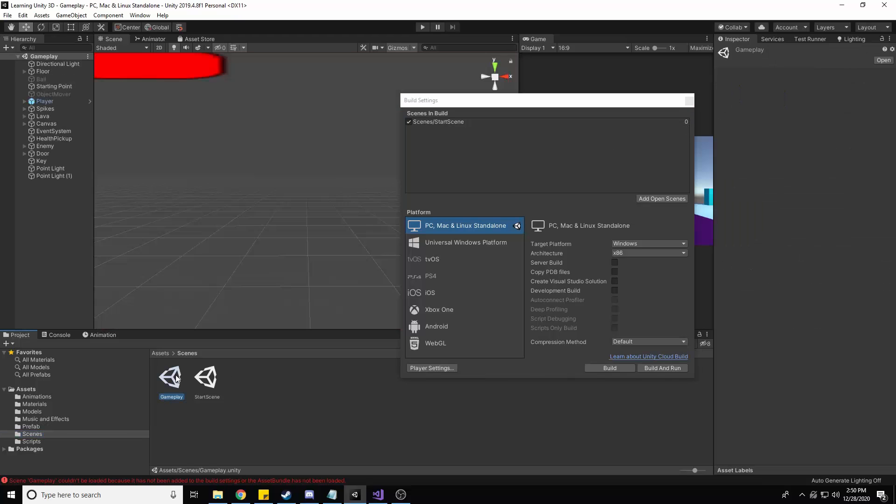
left_click(671, 198)
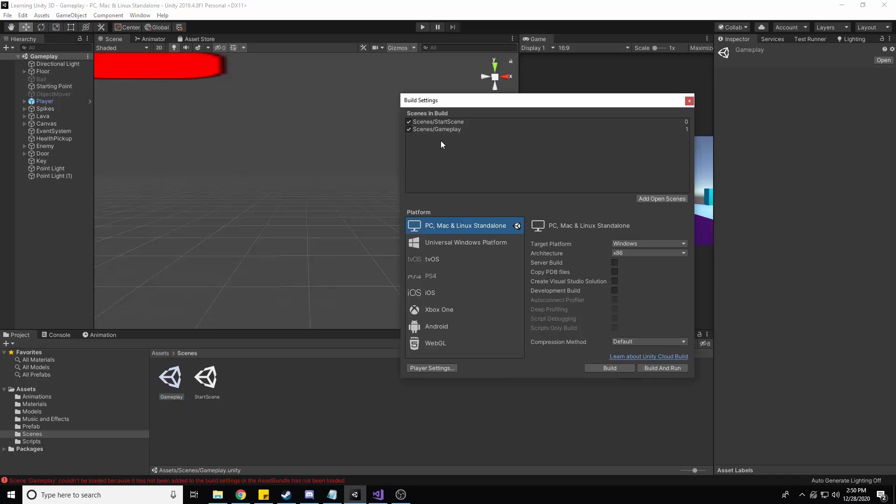
left_click(690, 101)
- Reopen StartScene and test the Start button's scene change in Play mode, then stop the game
double_click(206, 377)
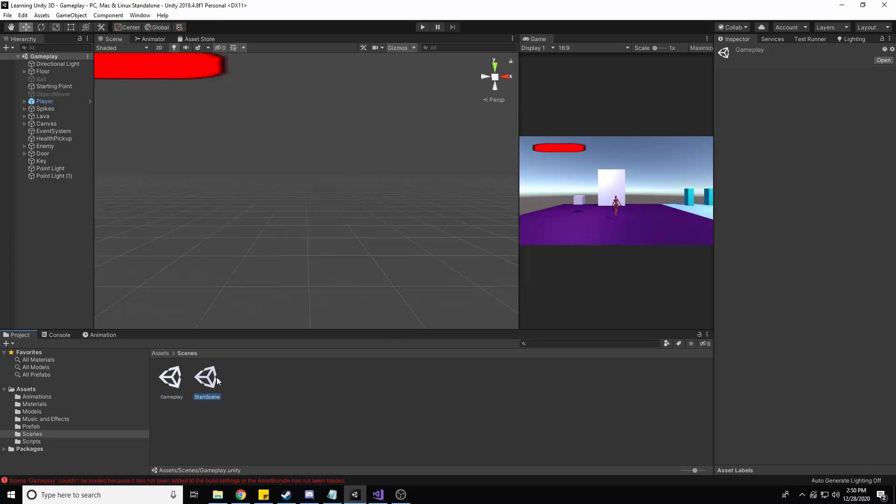
left_click(422, 27)
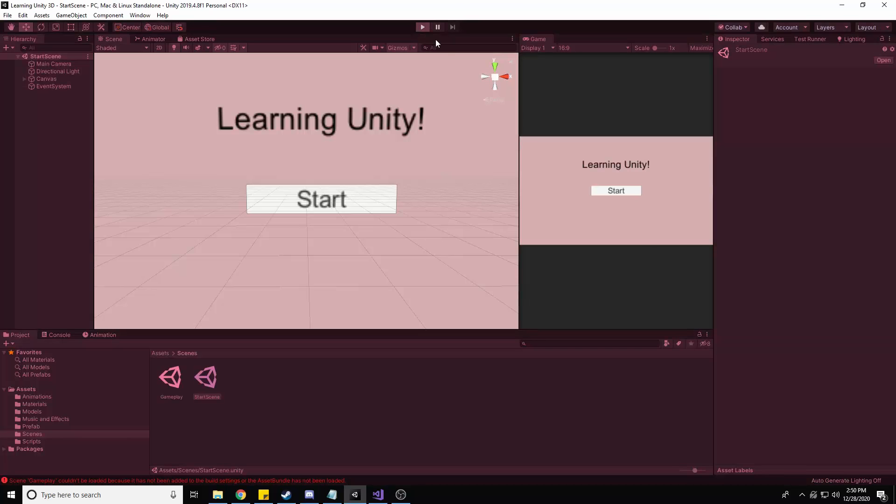
left_click(618, 191)
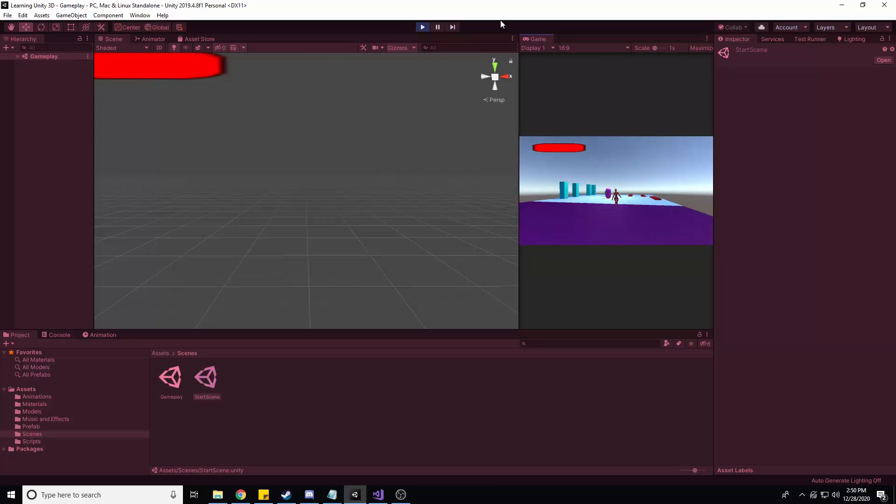
left_click(422, 27)
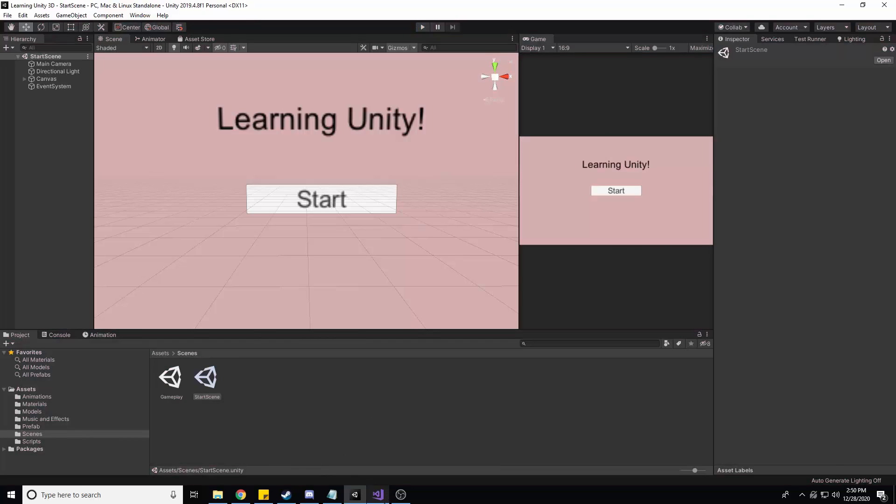
- Switch to Visual Studio and add an empty public void ExitGame() method below ChangeScene in the SceneTransition script
key("alt+Tab")
left_click(256, 168)
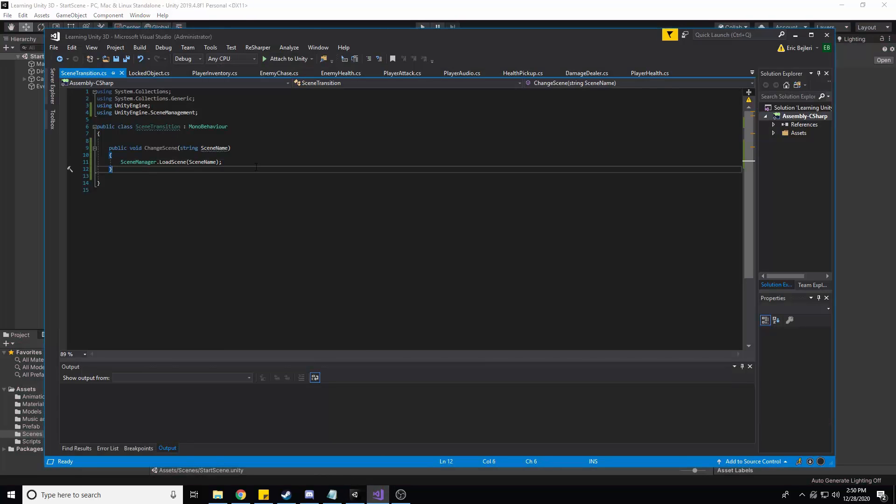
key("Return")
key("Return")
type("public ")
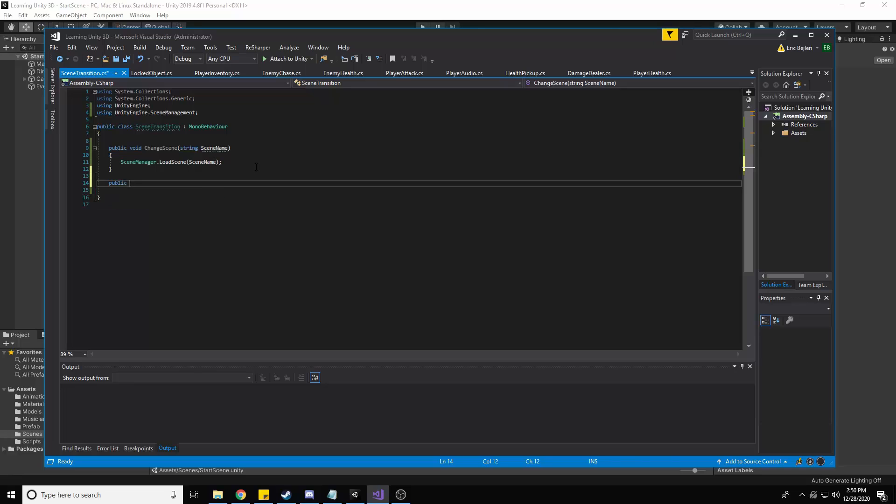
type("void Exi")
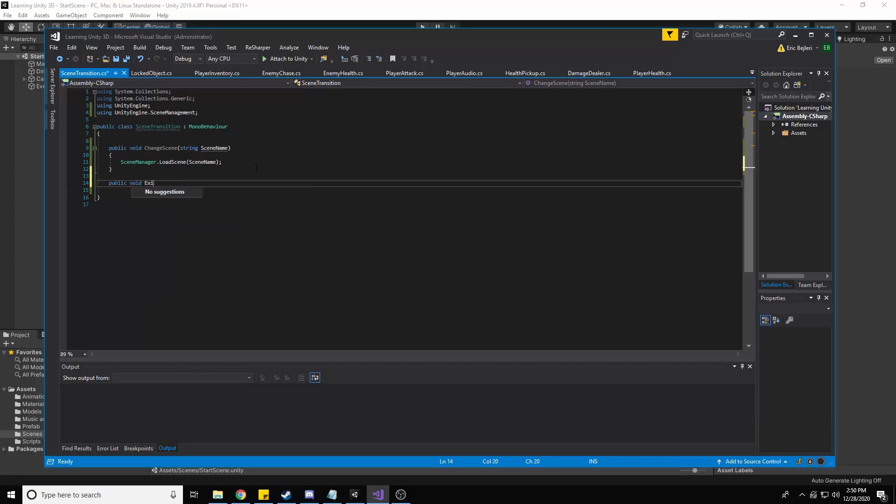
type("tGame()")
key("Return")
type("{")
key("Return")
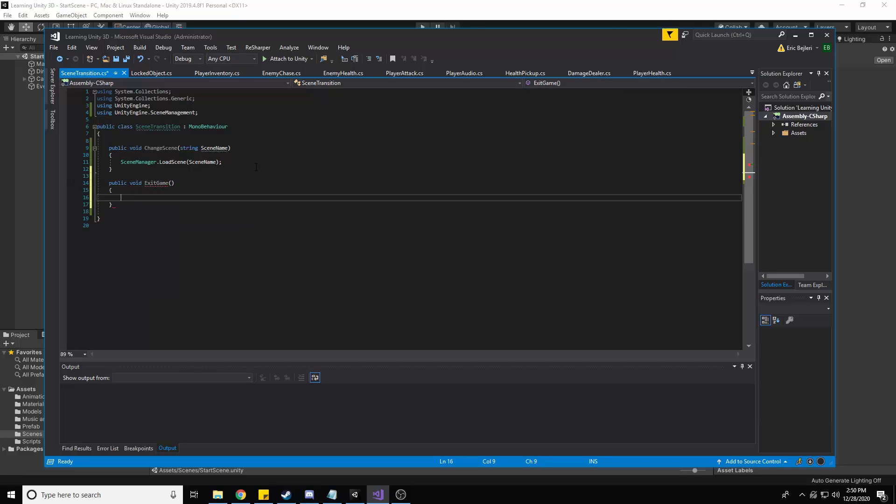
type("System.")
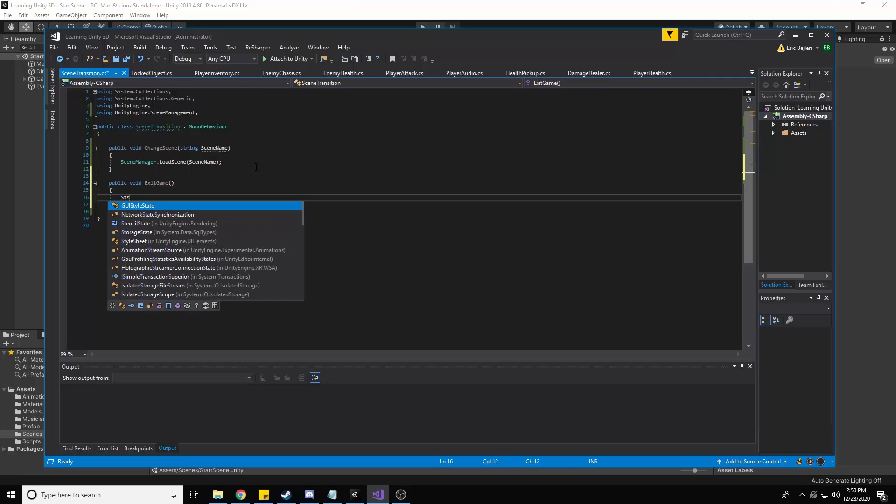
type("Exi")
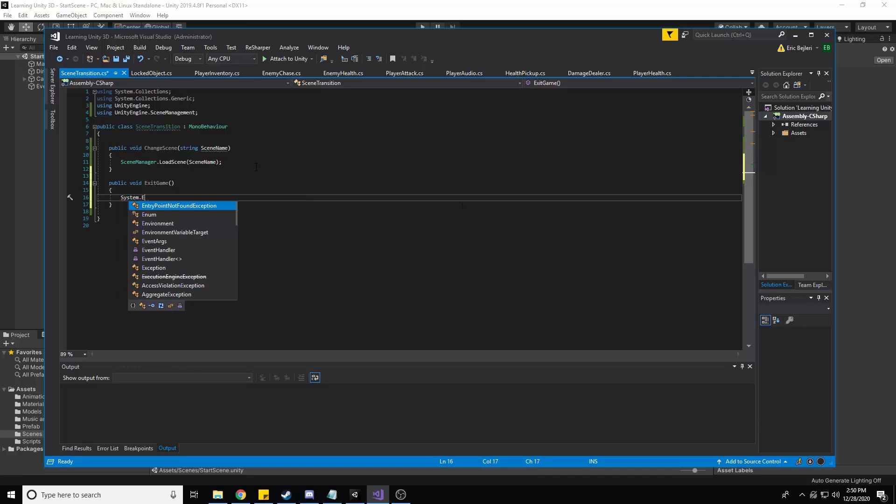
key("BackSpace")
key("BackSpace")
key("BackSpace")
key("BackSpace")
key("BackSpace")
key("BackSpace")
key("BackSpace")
key("BackSpace")
key("BackSpace")
key("BackSpace")
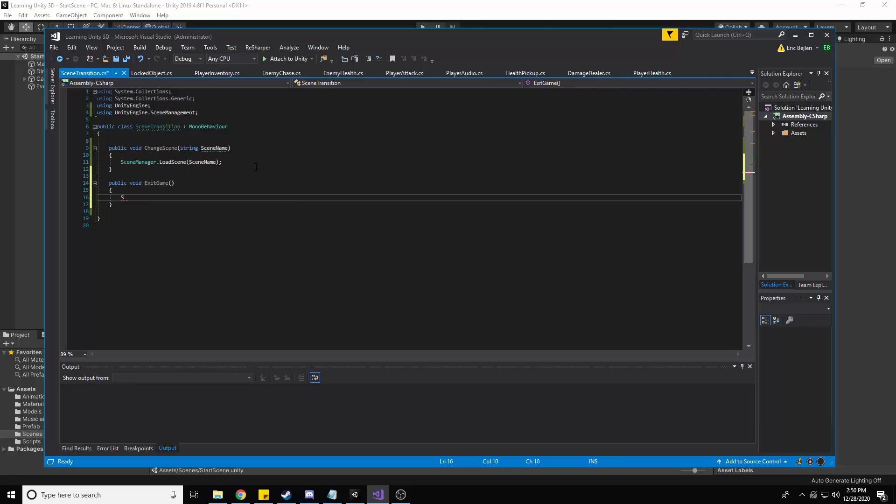
- Write Application.Quit(); inside ExitGame, save the script and return to Unity
type("Application.Quit();")
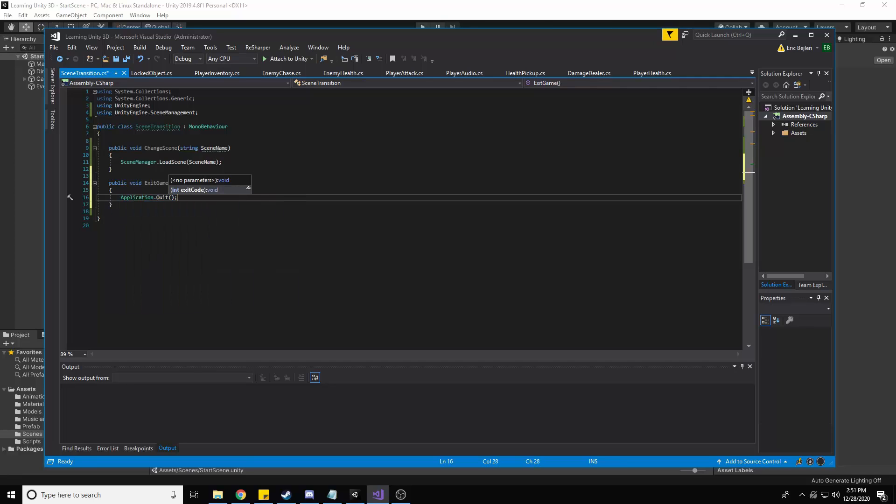
key("ctrl+s")
left_click(351, 17)
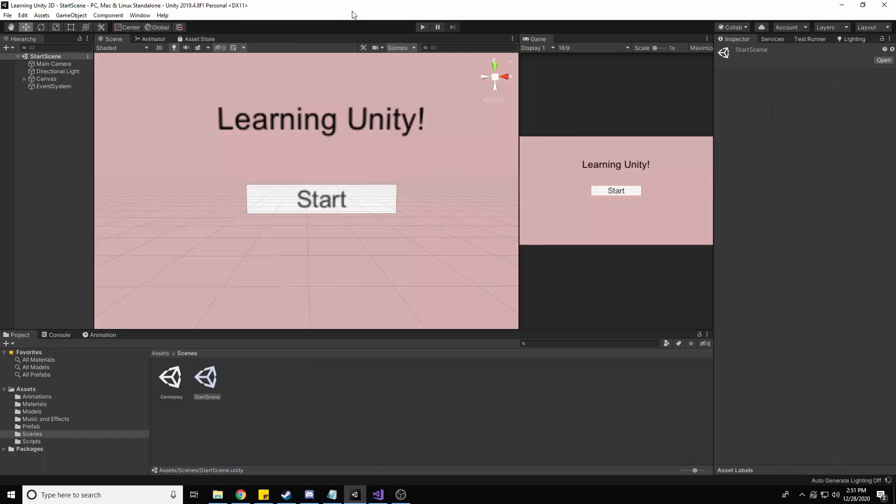
- Duplicate StartButton under the Canvas and move the copy straight down below the original, to a Pos Y of about -185
left_click(24, 79)
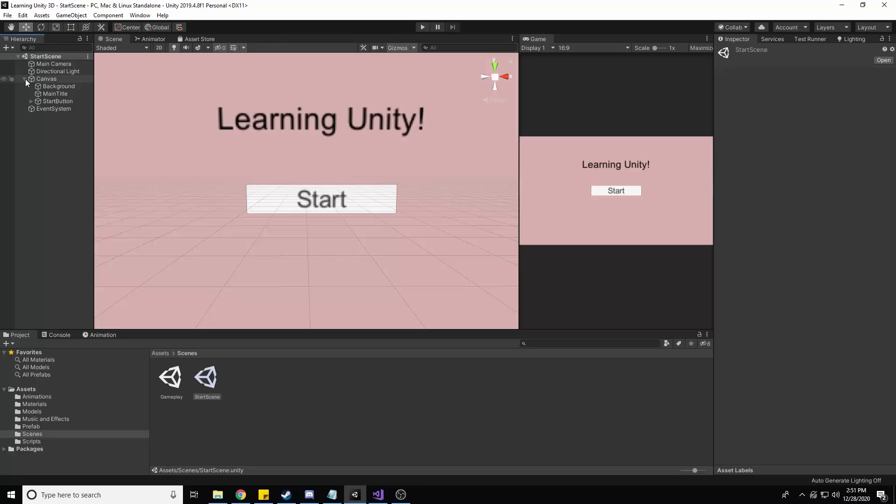
right_click(47, 100)
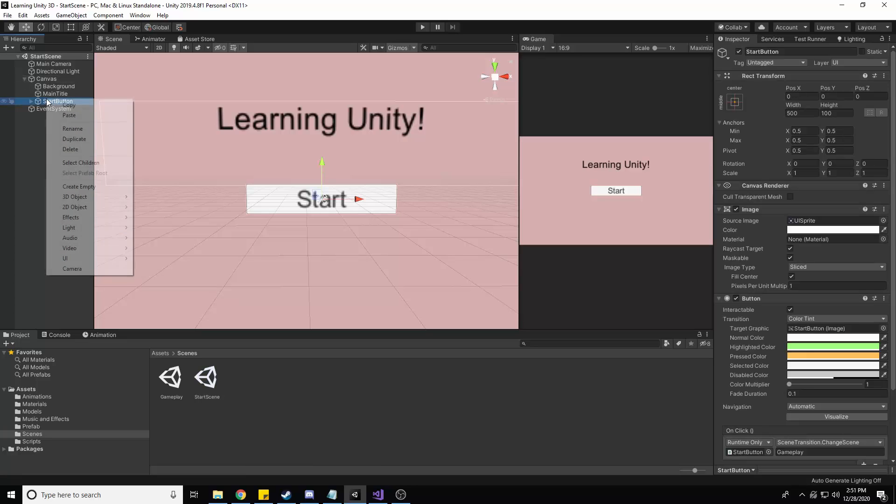
left_click(93, 139)
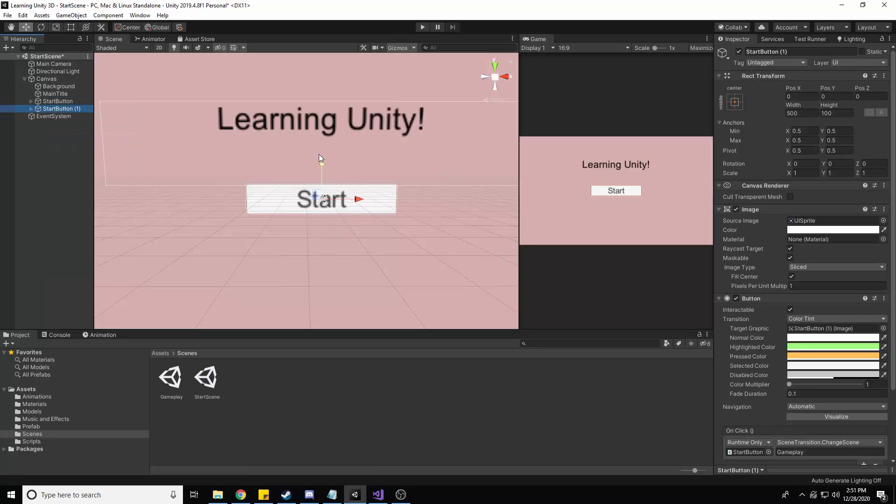
left_click_drag(319, 158, 314, 211)
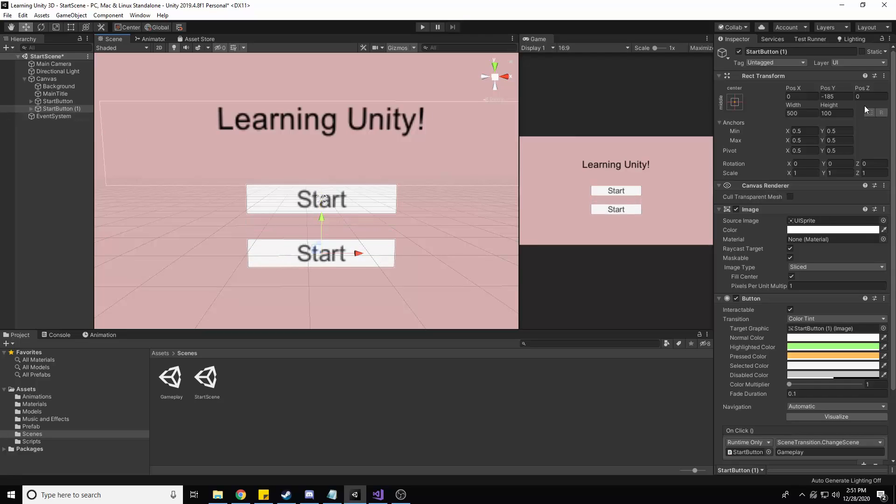
- Change the label text of the duplicated button to Quit
left_click(30, 108)
left_click(47, 116)
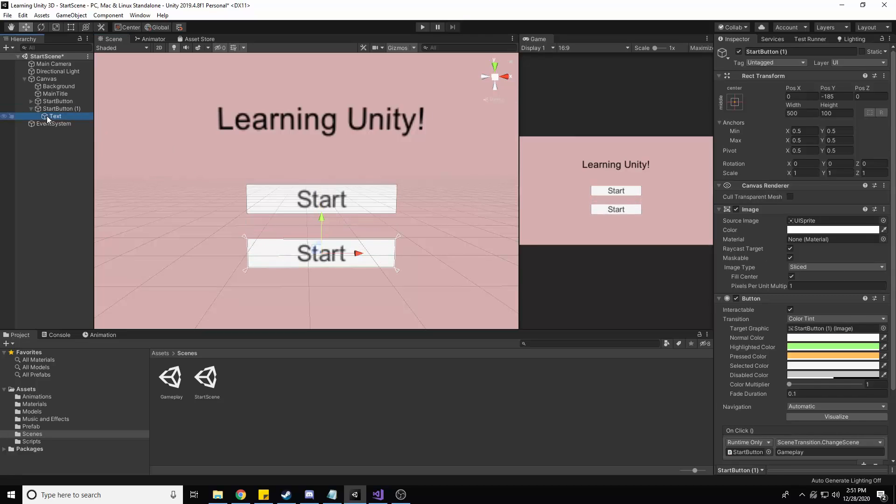
left_click(731, 229)
type("Quit")
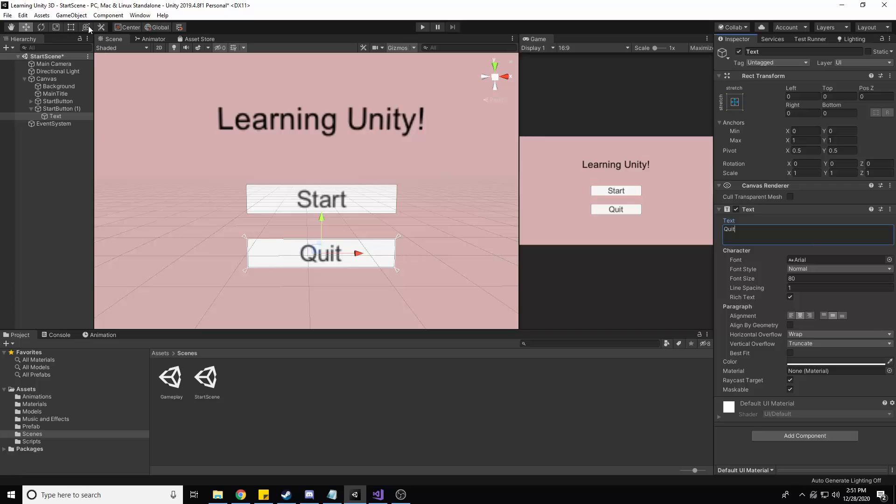
- Rename the duplicated button to QuitButton and bring its On Click settings into view
right_click(65, 109)
left_click(97, 139)
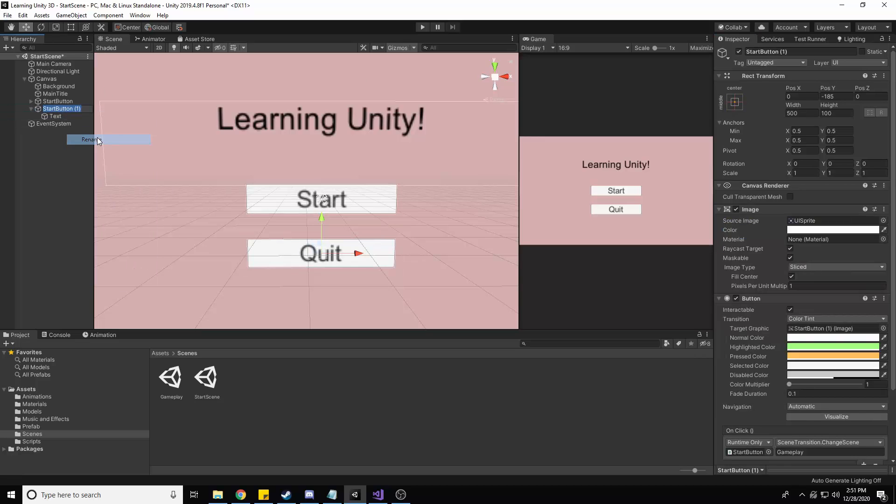
type("QuitButton")
key("Return")
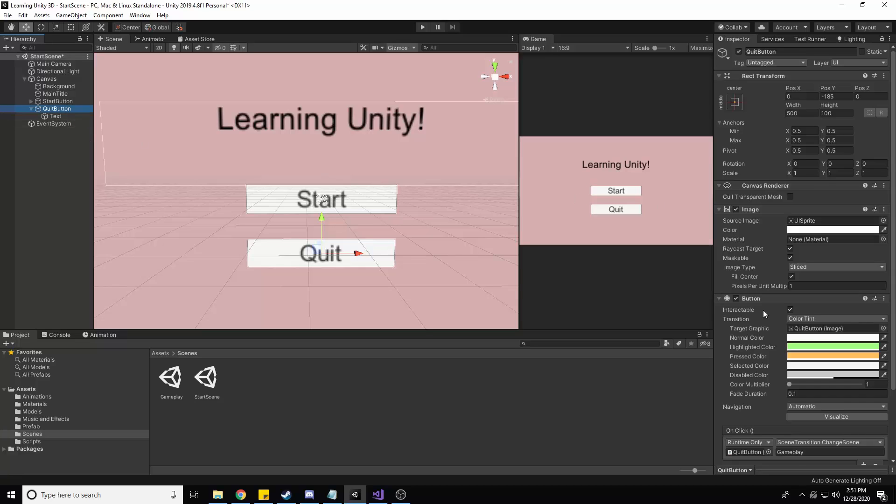
scroll(764, 310, "down", 3)
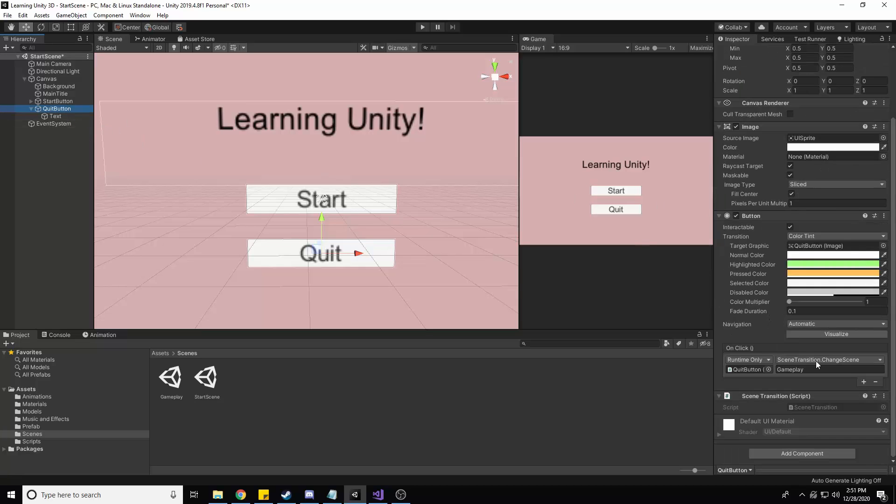
- Set QuitButton's On Click function to SceneTransition.ExitGame and save the scene
left_click(797, 361)
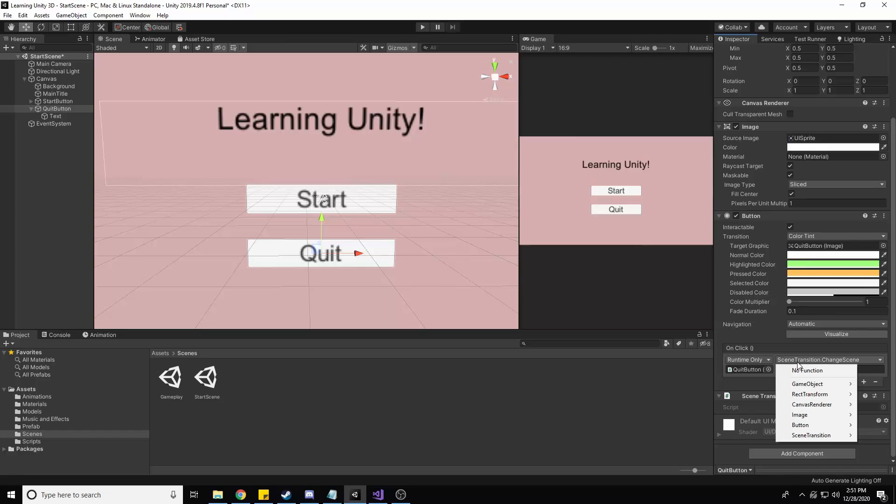
mouse_move(823, 437)
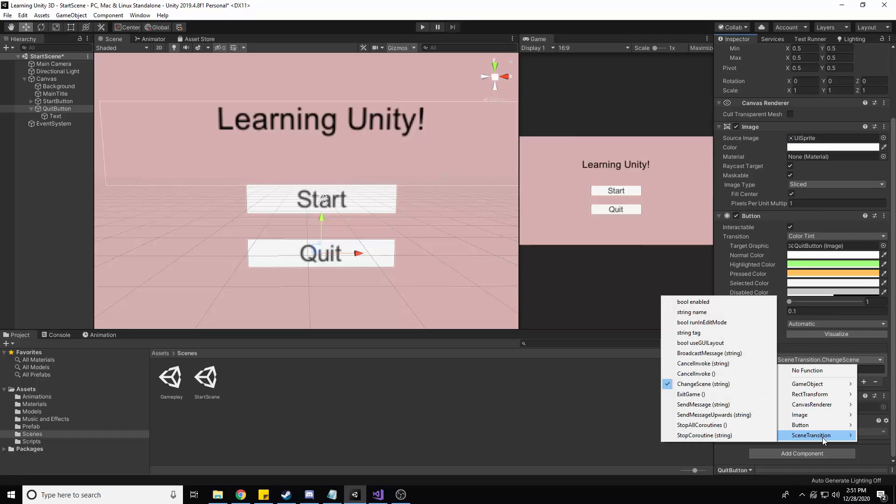
left_click(739, 394)
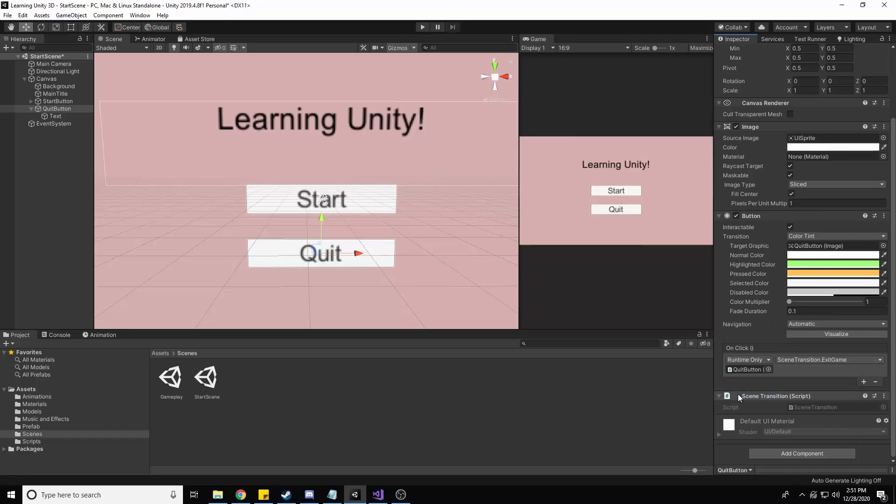
key("ctrl+s")
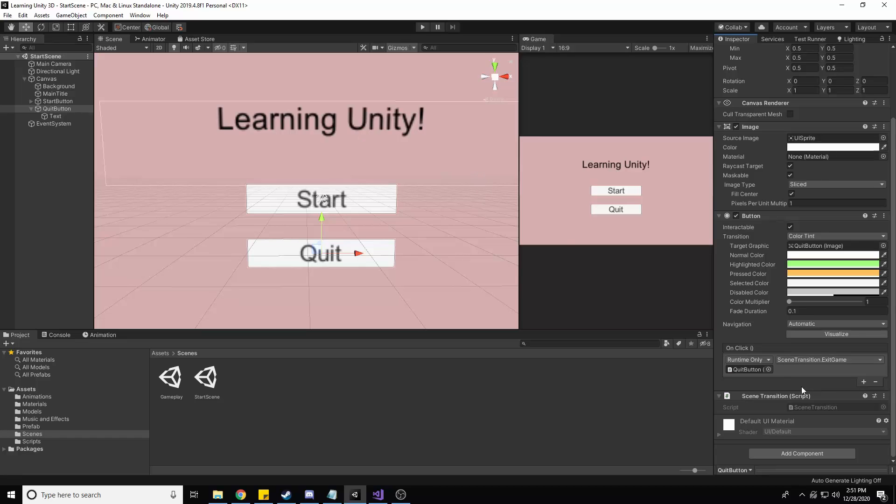
- Run the scene to test the Quit button, stop it, and review the ExitGame method of SceneTransition in Visual Studio
left_click(417, 28)
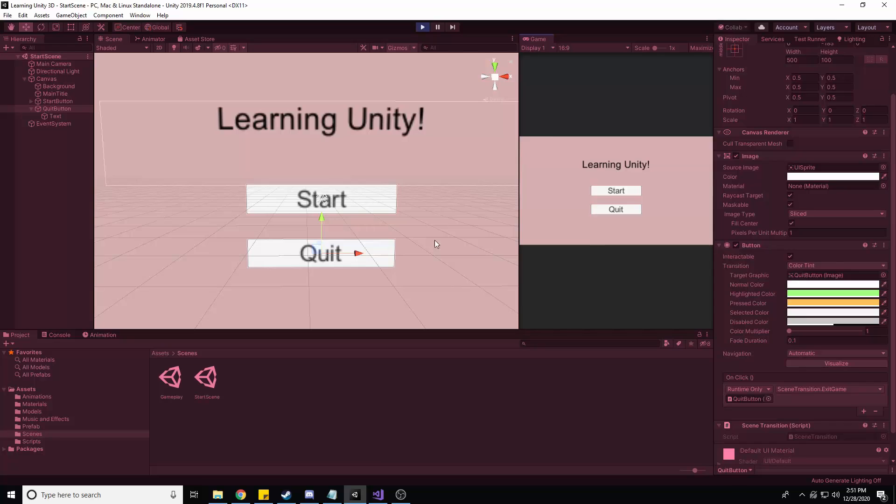
left_click(616, 210)
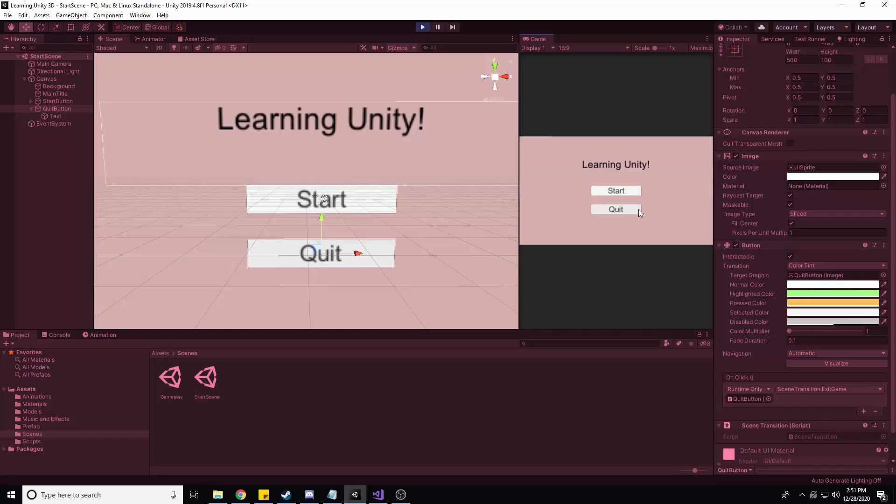
left_click(639, 209)
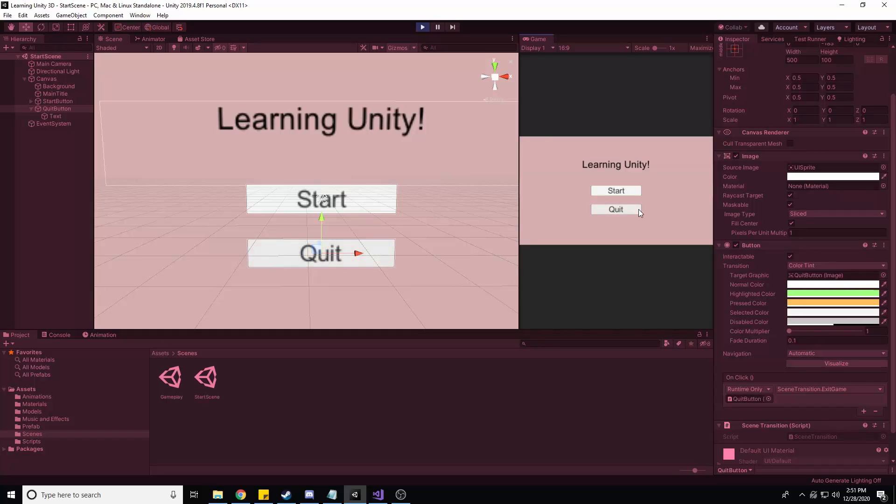
left_click(422, 27)
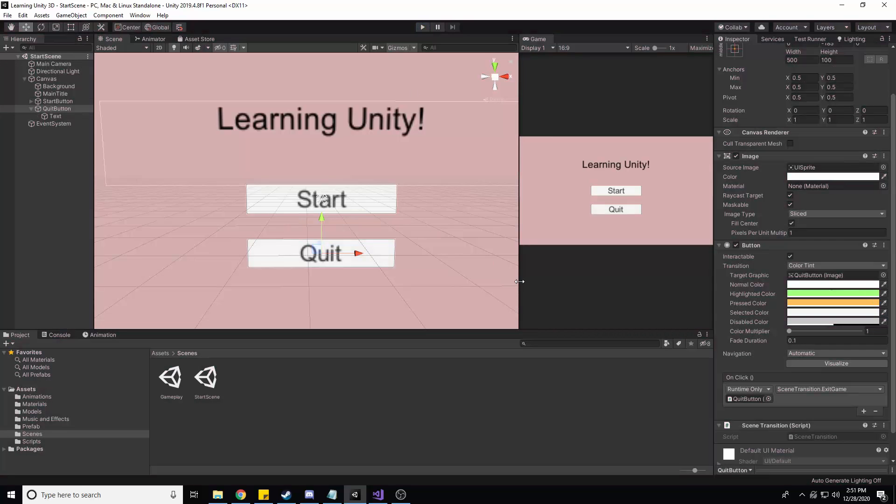
left_click(385, 498)
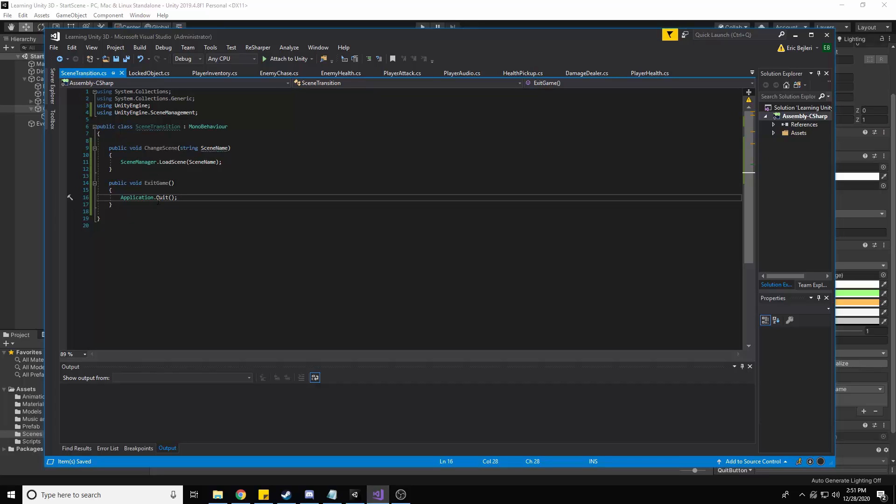
left_click(32, 177)
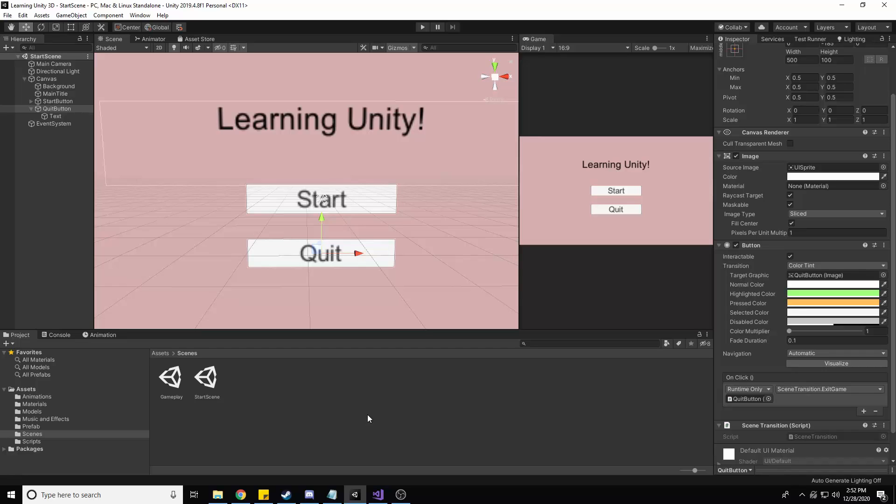
scroll(761, 380, "up", 3)
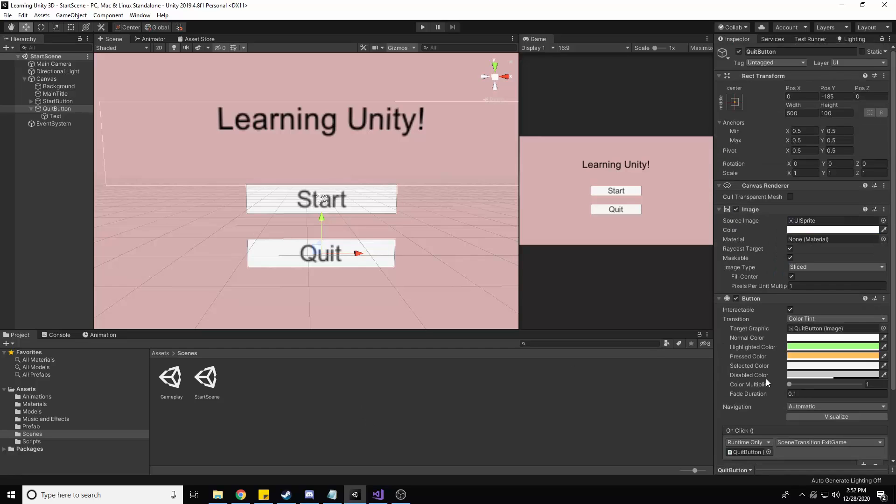
- Open the Gameplay scene and dock the Game view as a tab beside the Scene view
left_click(79, 231)
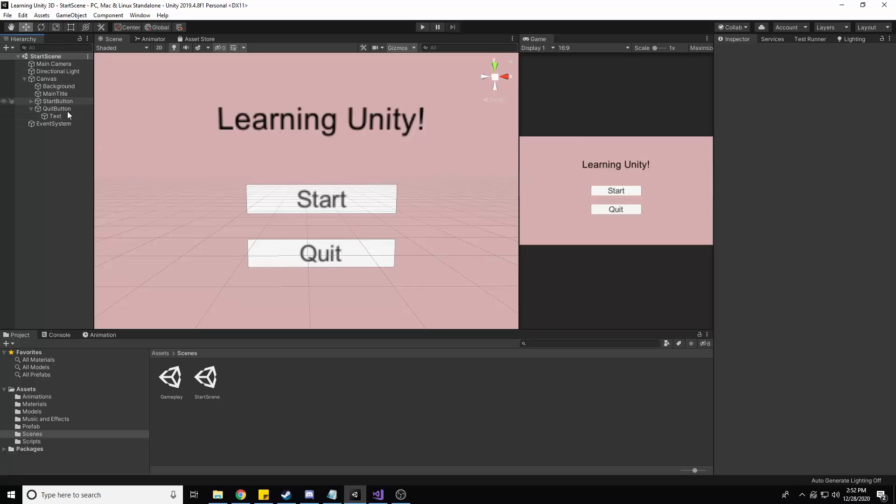
double_click(171, 377)
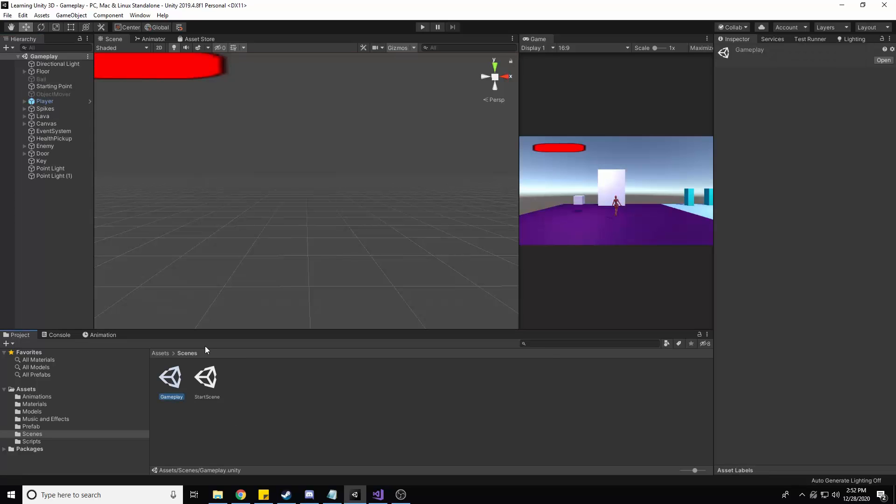
left_click_drag(537, 39, 155, 42)
left_click(99, 40)
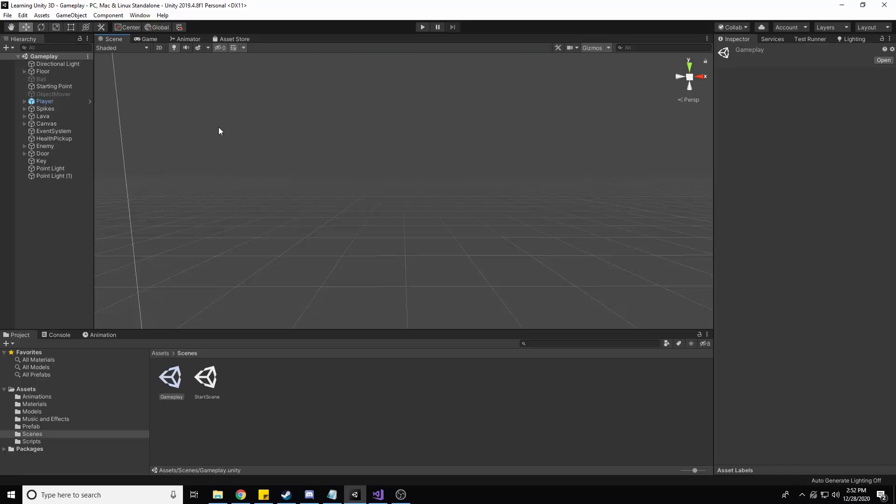
right_click_drag(383, 236, 434, 247)
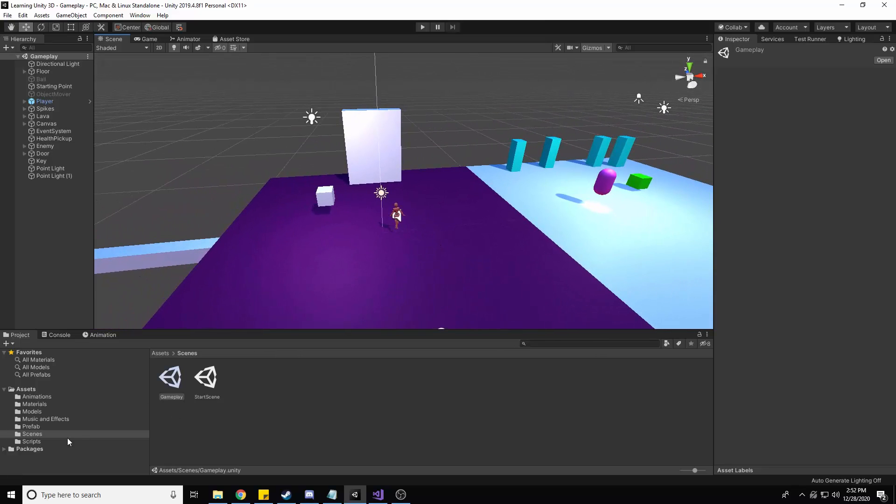
- Show the project's Scripts folder and add a cube to the Gameplay scene at position 0, 0, 0
left_click(51, 389)
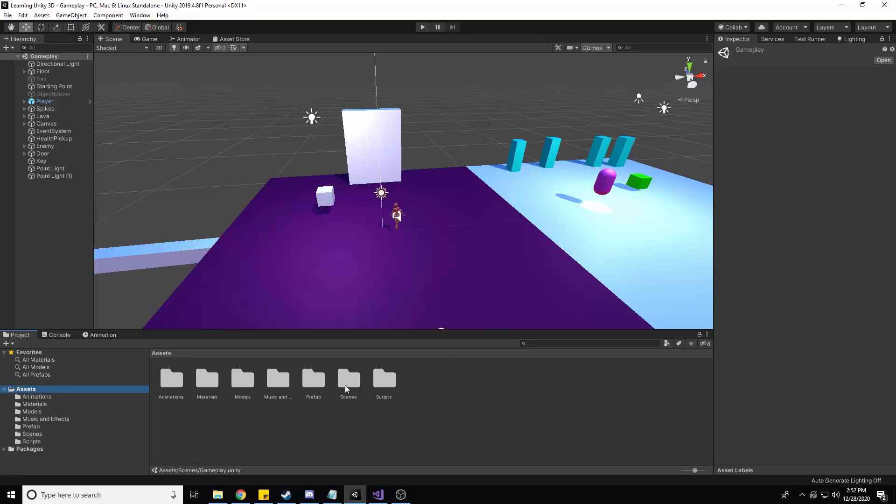
double_click(390, 376)
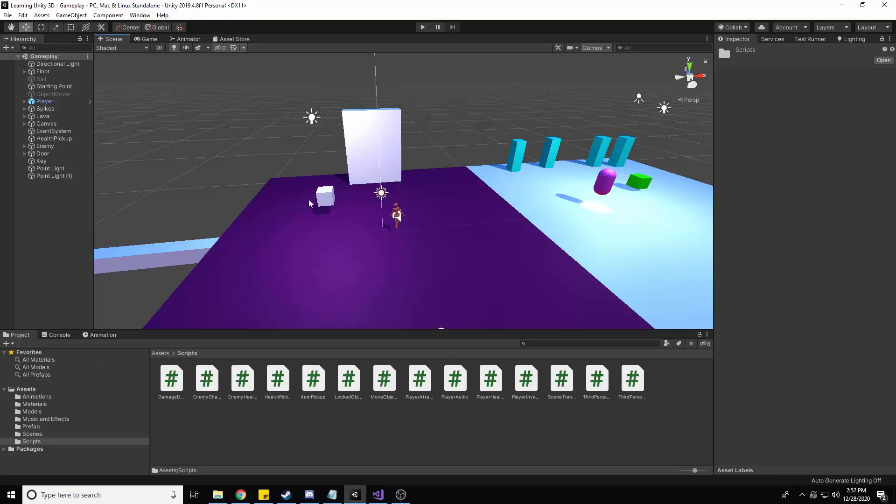
right_click(73, 232)
mouse_move(124, 334)
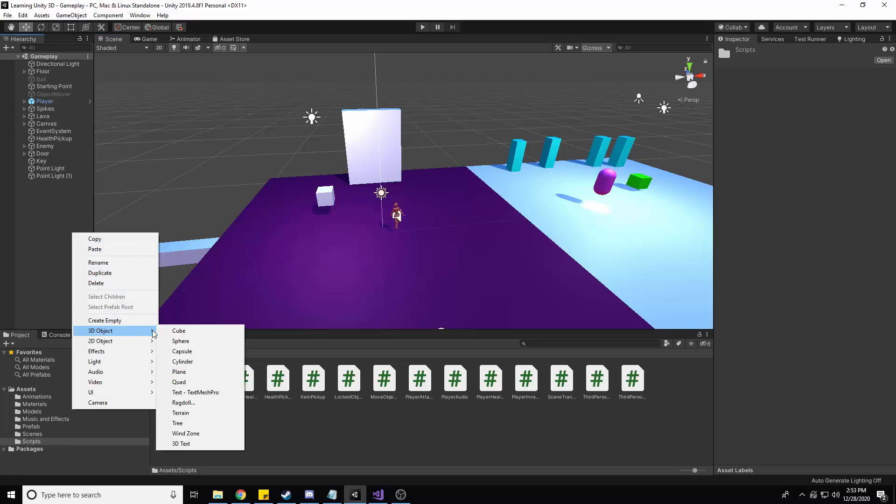
left_click(181, 332)
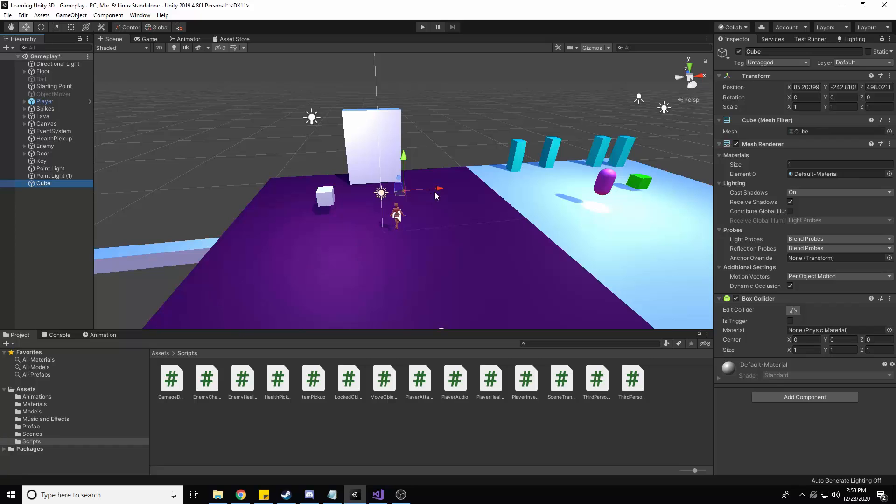
left_click(804, 87)
type("0")
key("Tab")
type("0")
key("Tab")
type("0")
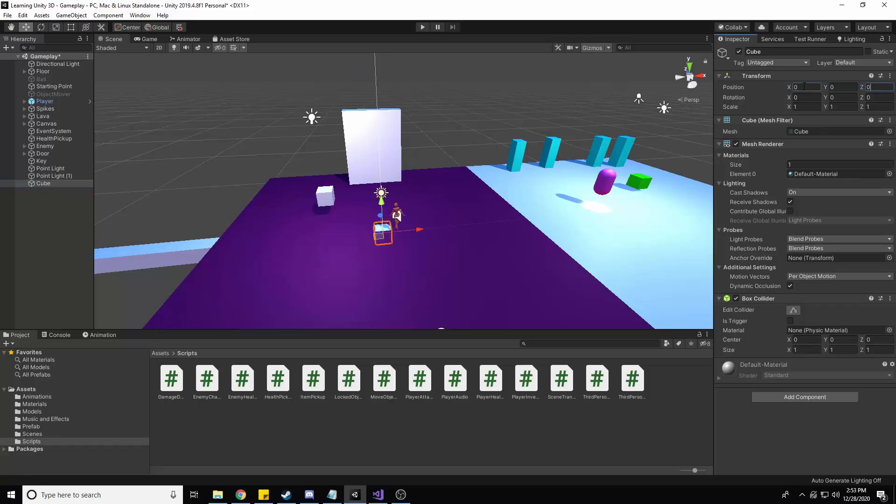
- Move the cube to the light blue floor's outer corner near the red strips, about X 30.5, Y 0, Z -9.5, and parent it under Floor
right_click_drag(644, 247, 438, 240)
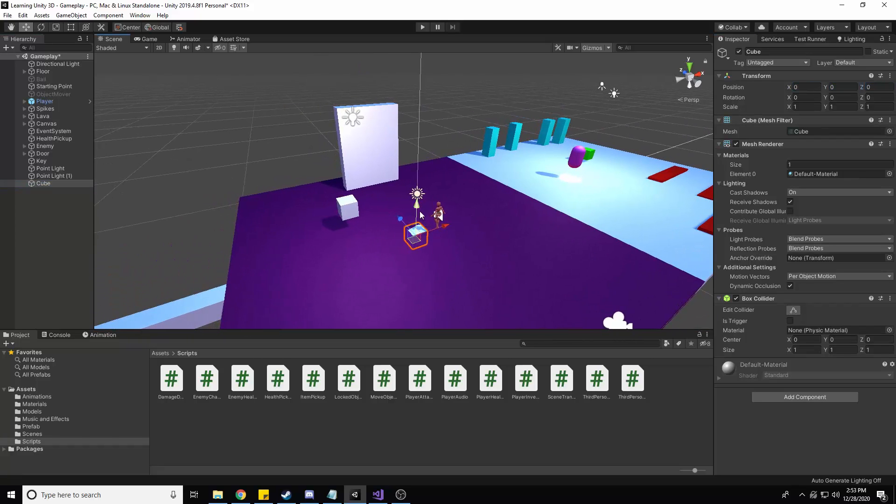
left_click_drag(419, 210, 418, 180)
right_click_drag(446, 198, 411, 192)
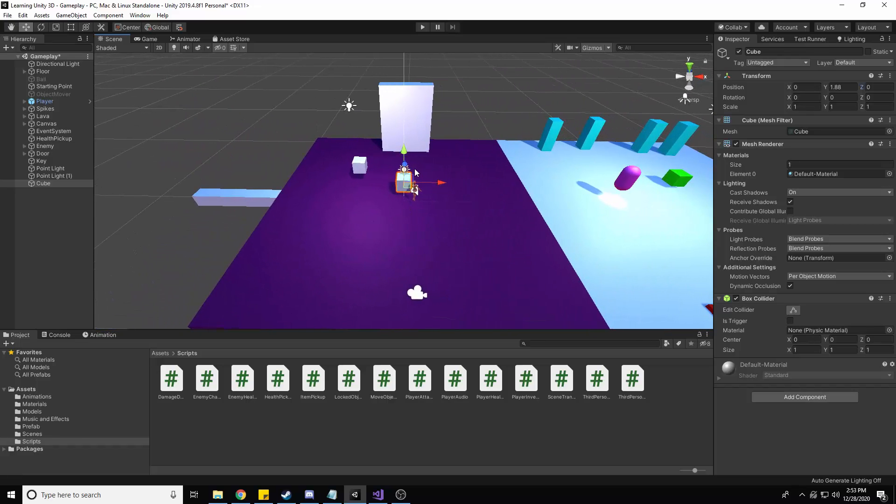
left_click_drag(405, 165, 403, 208)
right_click_drag(432, 191, 521, 179)
left_click_drag(358, 240, 621, 157)
key("f")
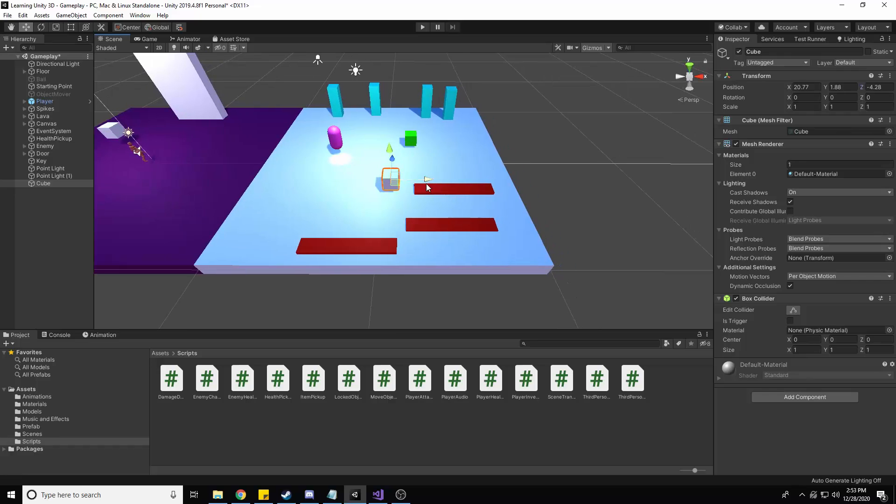
left_click_drag(427, 186, 625, 187)
left_click_drag(46, 183, 51, 72)
left_click_drag(576, 224, 564, 259, "alt")
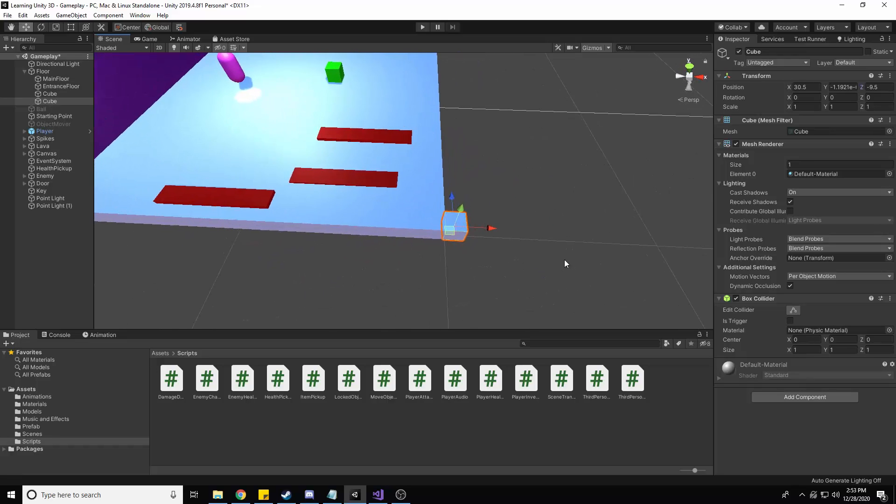
- Set the new floor cube's scale to 10 in X and 10 in Z
left_click(809, 105)
type("10")
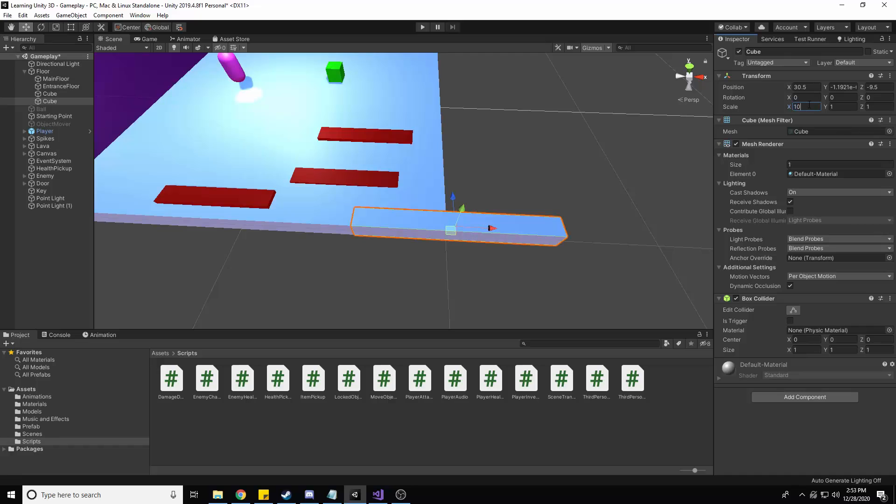
key("Tab")
key("Tab")
type("10")
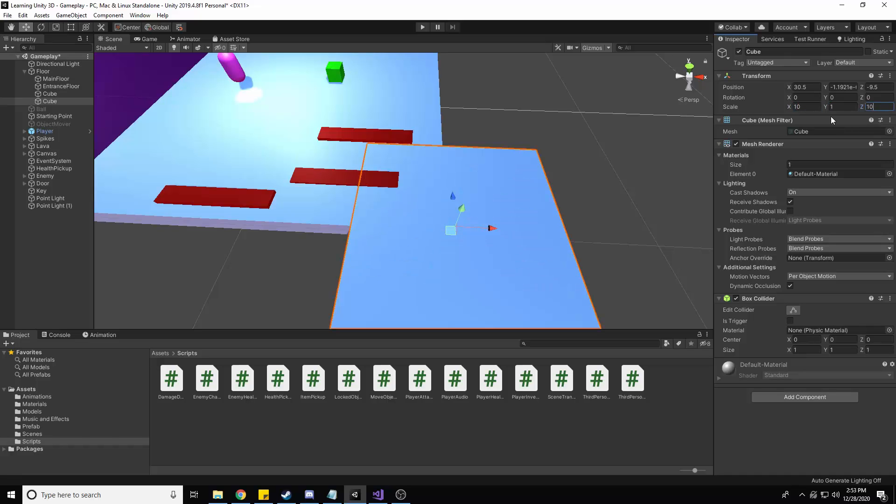
- Move the scaled platform flush against the light blue floor's outer edge, to about X 35, Y 0, Z 5
left_click_drag(615, 202, 346, 282, "alt")
left_click_drag(424, 262, 318, 90)
left_click_drag(456, 157, 107, 172, "alt")
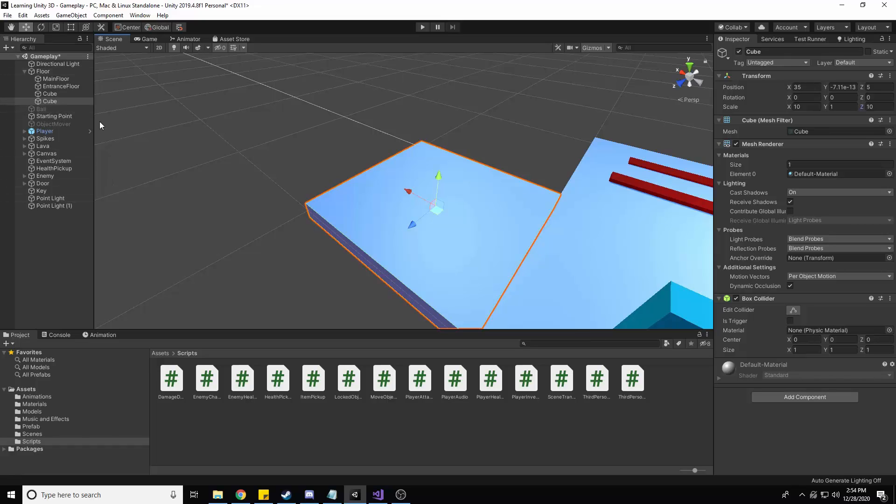
- Create another cube at the scene's top level and set its position to 0, 0, 0
right_click(27, 243)
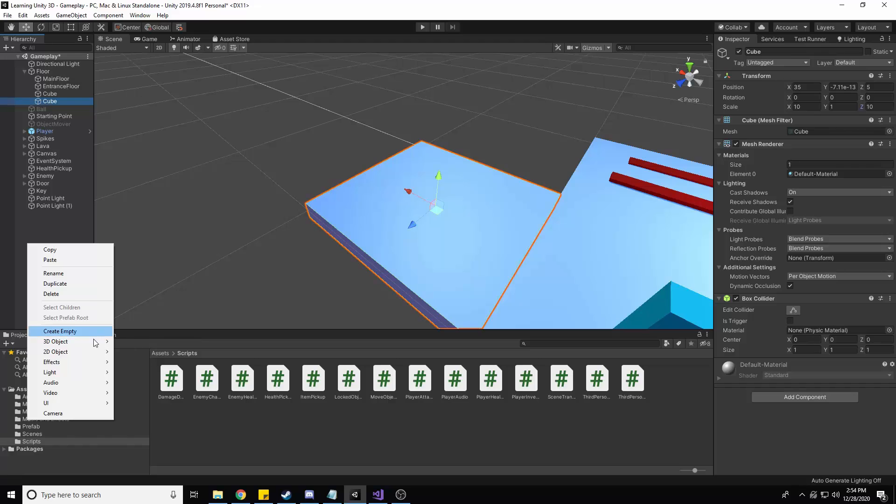
mouse_move(105, 341)
left_click(136, 342)
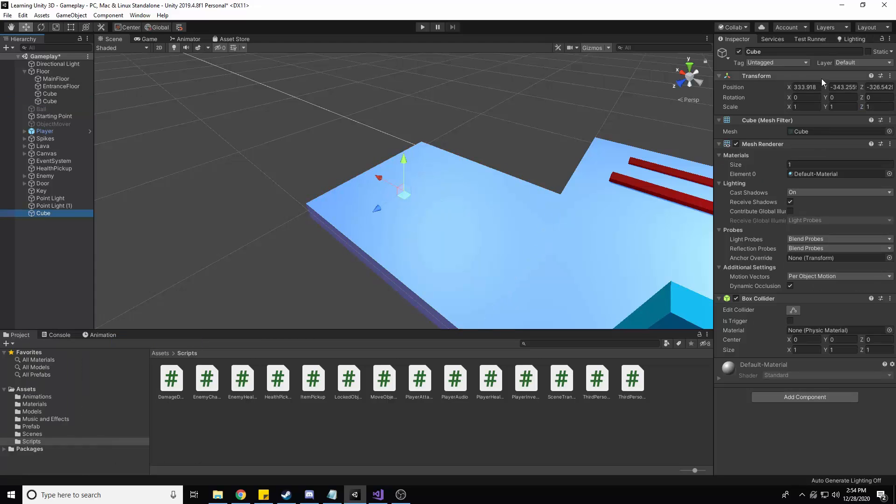
left_click(808, 87)
type("0")
key("Tab")
type("0")
key("Tab")
type("0")
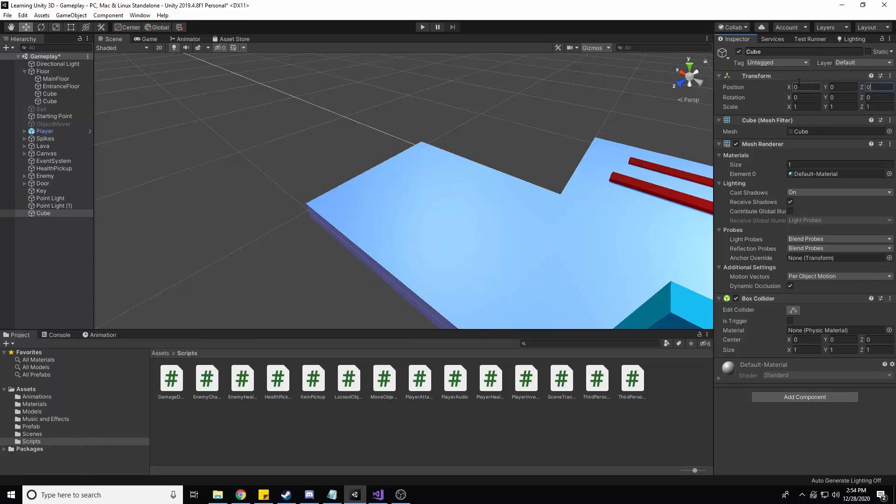
key("Return")
- Move the new cube above the outer edge of the added platform, to about X 38.74, Y 1.47, Z 3.45
key("f")
left_click(626, 160)
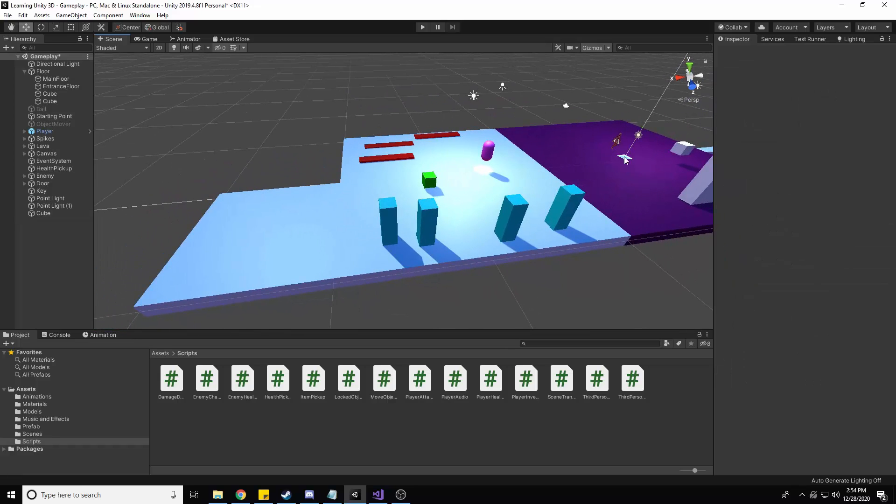
left_click(626, 157)
left_click_drag(595, 171, 279, 172)
key("f")
left_click_drag(304, 201, 340, 183)
key("f")
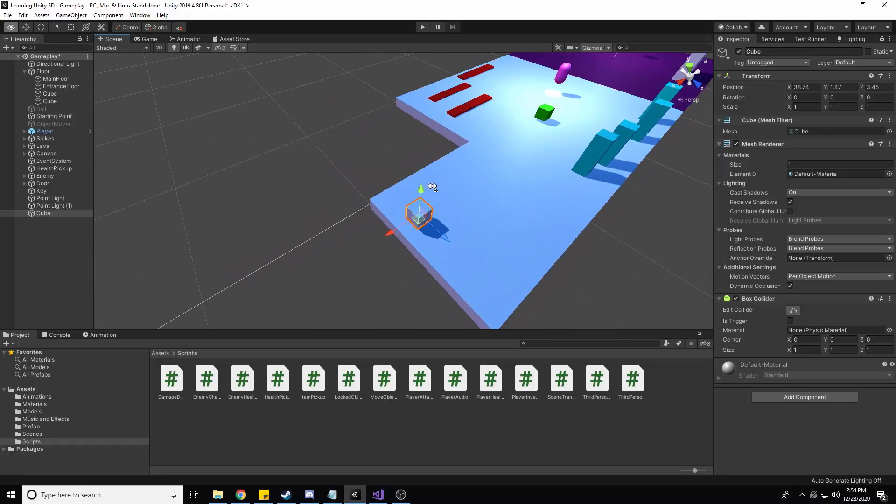
- Make the cube's Box Collider a trigger
left_click_drag(399, 200, 513, 201, "alt")
left_click(791, 321)
key("f")
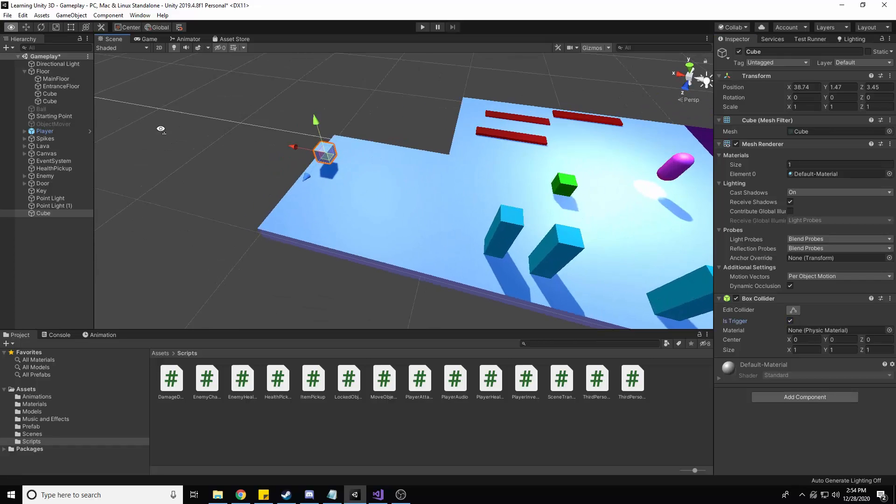
- Shift the cube along the platform's edge to about Z 5.3 and stretch its Box Collider to about 8.6 in Z across the platform
left_click_drag(691, 147, 592, 152, "alt")
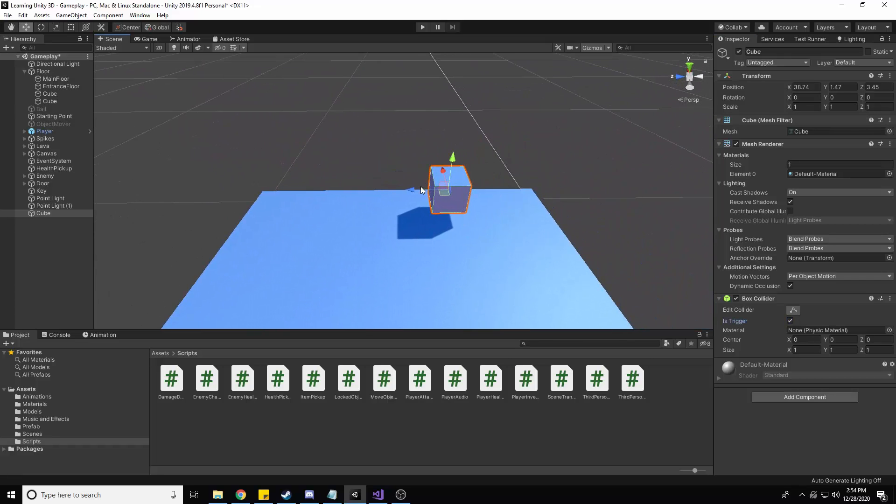
left_click_drag(423, 190, 543, 191)
left_click(794, 310)
left_click_drag(375, 191, 241, 192)
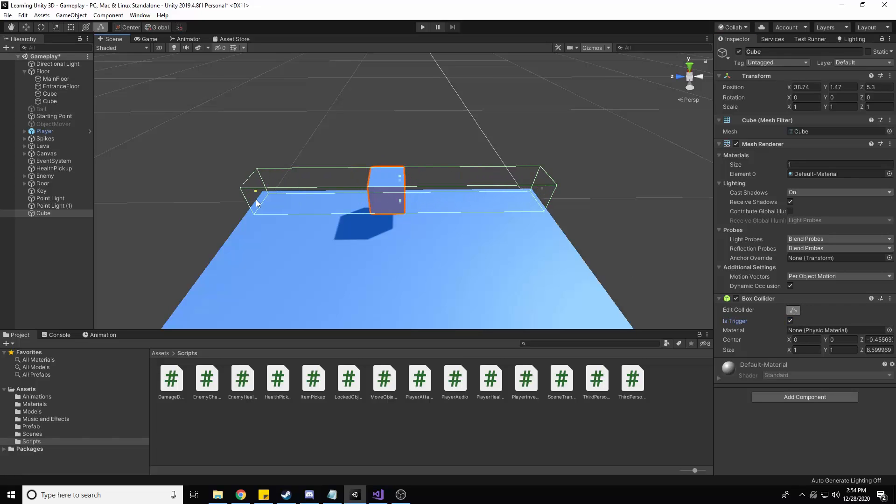
- Stretch the trigger cube's Box Collider to about 4.5 in Y and 8.77 in Z, and disable the cube's Mesh Renderer
left_click_drag(403, 173, 485, 217)
left_click_drag(413, 211, 327, 227, "alt")
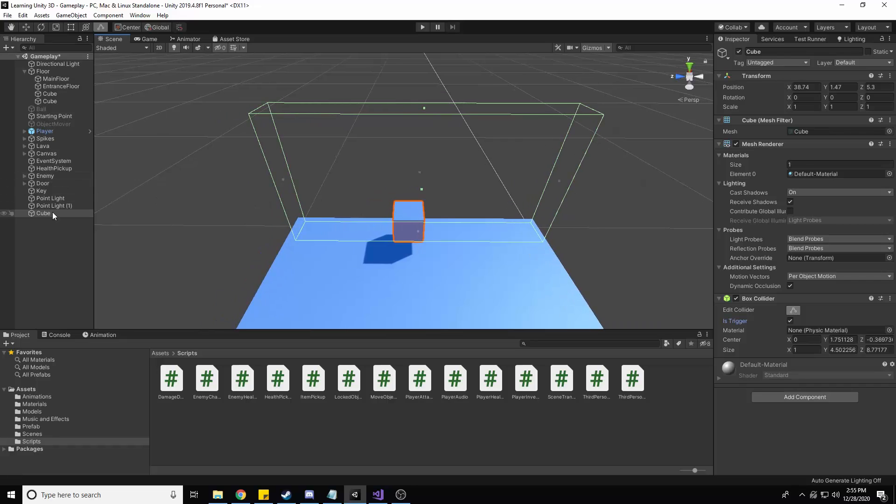
left_click(52, 212)
left_click(737, 144)
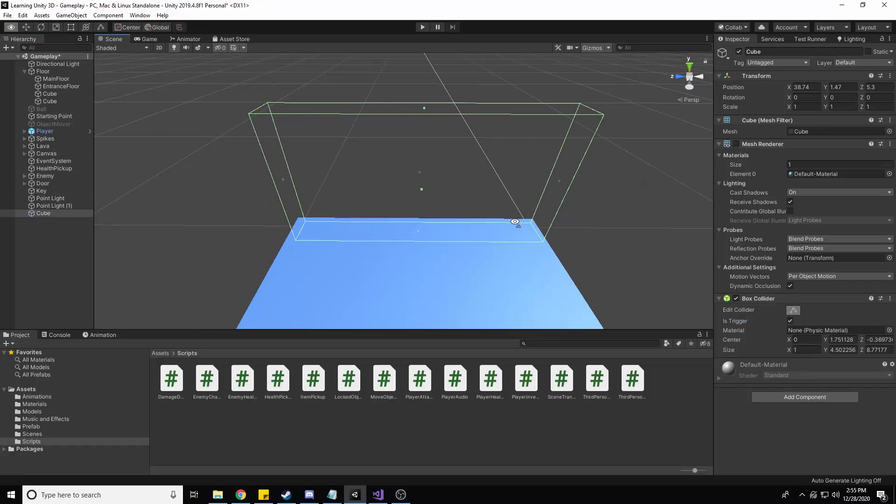
left_click_drag(607, 261, 509, 210, "alt")
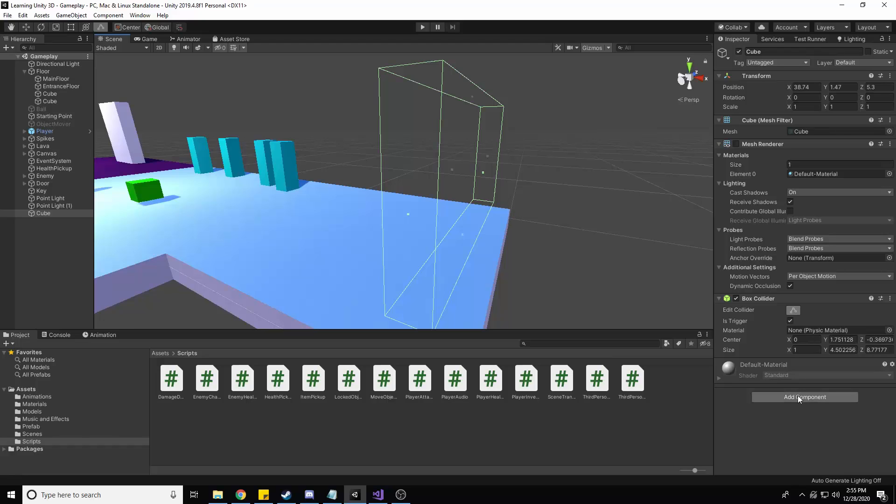
- Create a C# script named LevelChange in the Scripts folder
right_click(459, 407)
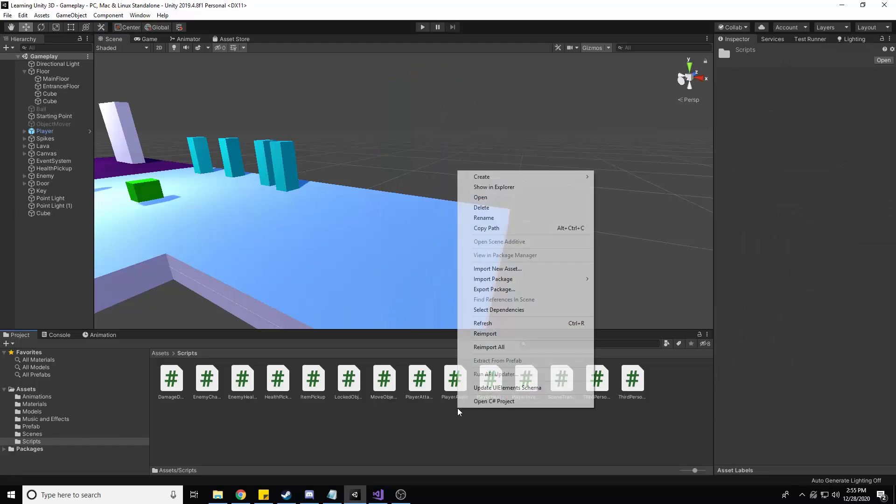
mouse_move(496, 179)
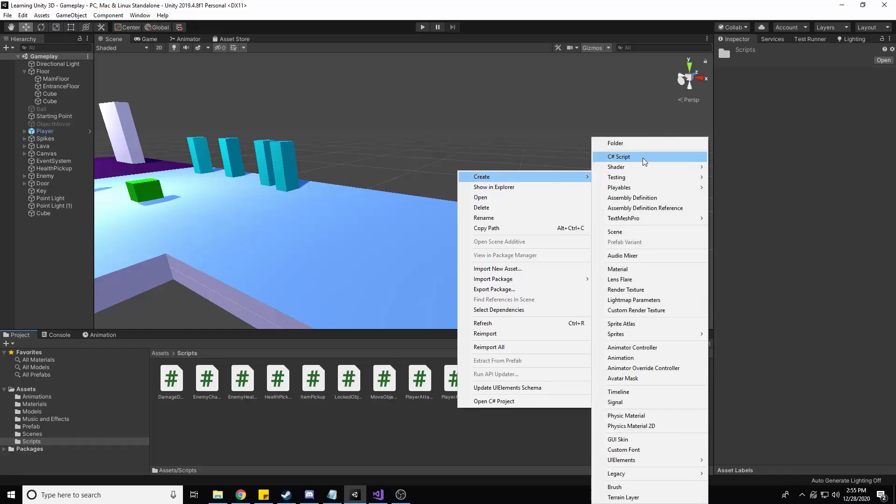
left_click(643, 158)
type("LevelCh")
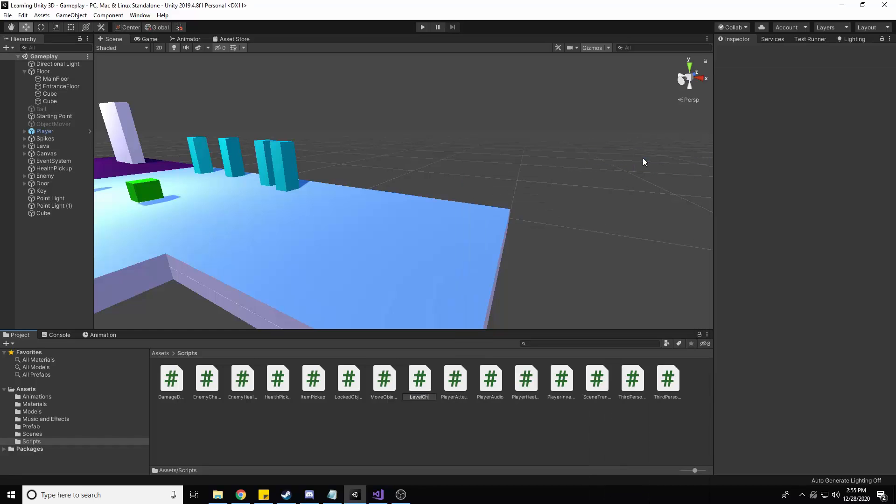
type("ange")
key("Return")
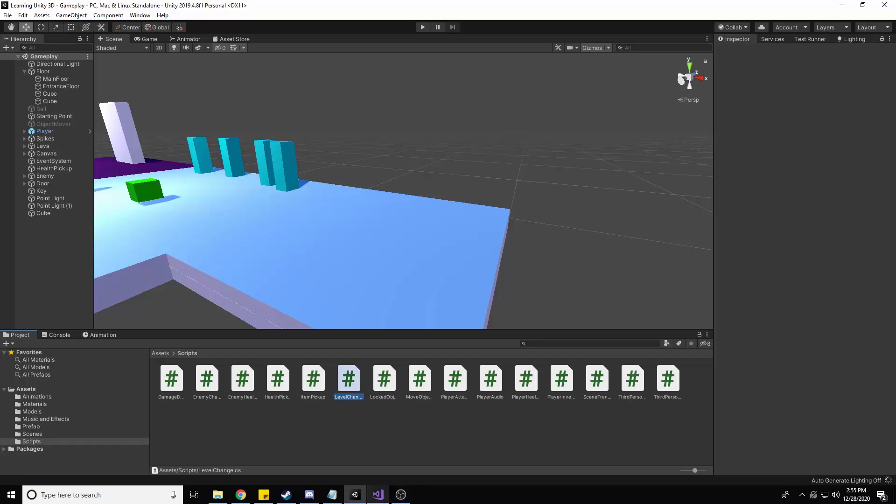
- Open the LevelChange script in Visual Studio and place the cursor at the end of the Update method
left_click(378, 495)
left_click(356, 495)
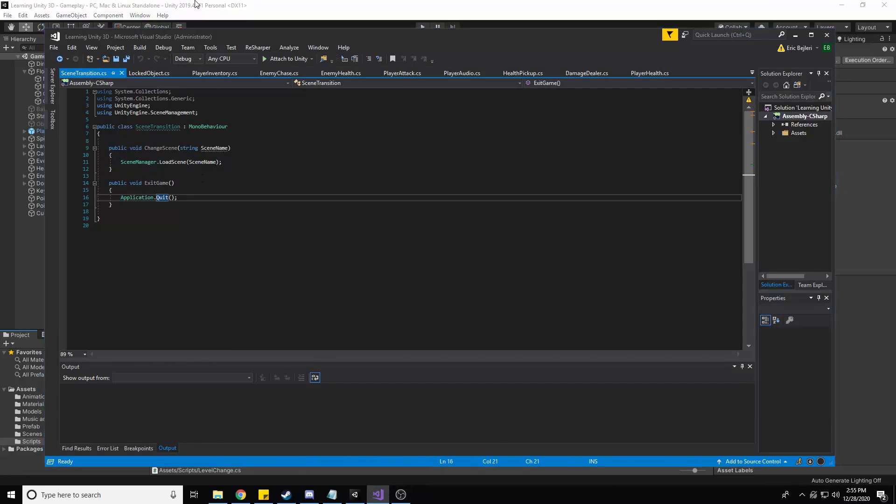
double_click(348, 379)
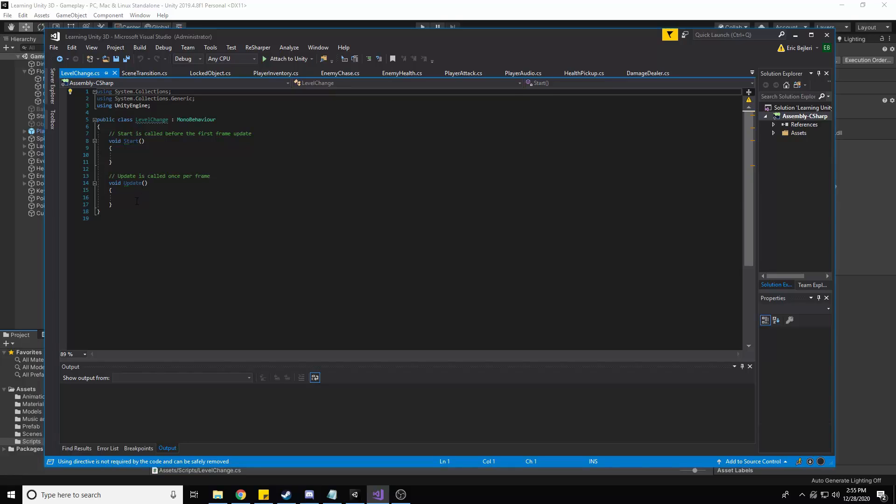
left_click(120, 203)
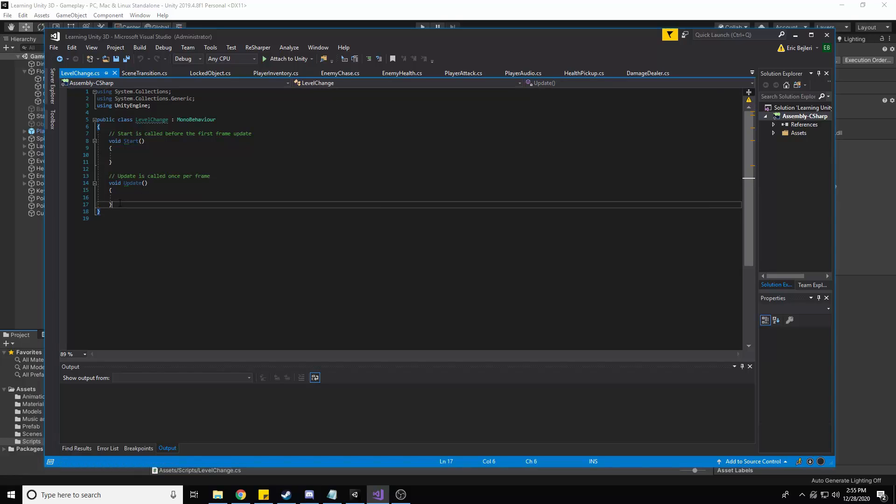
- Insert a Unity OnTriggerEnter(Collider) message method below Update in the LevelChange class, without method comments
key("Return")
key("ctrl+shift+m")
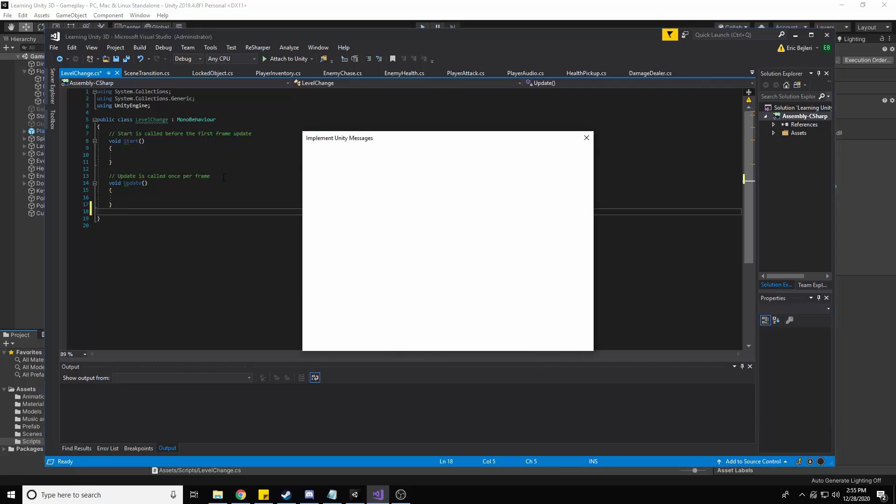
scroll(380, 250, "down", 15)
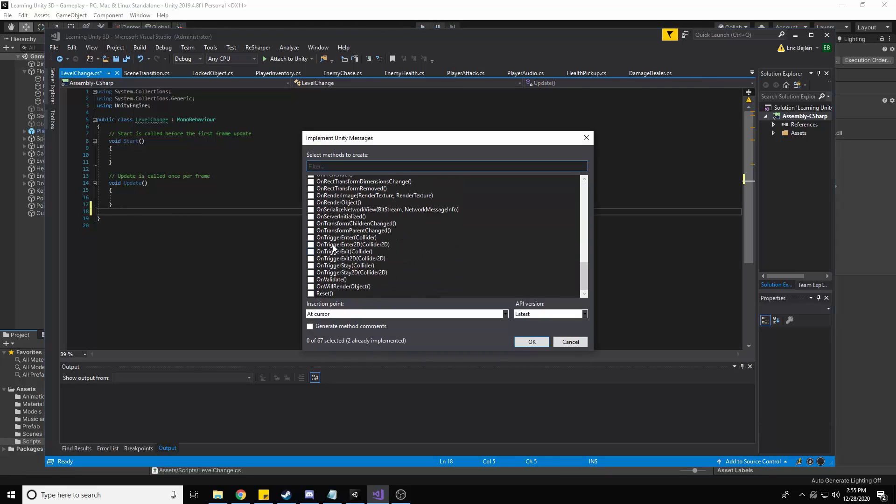
left_click(334, 238)
left_click(532, 342)
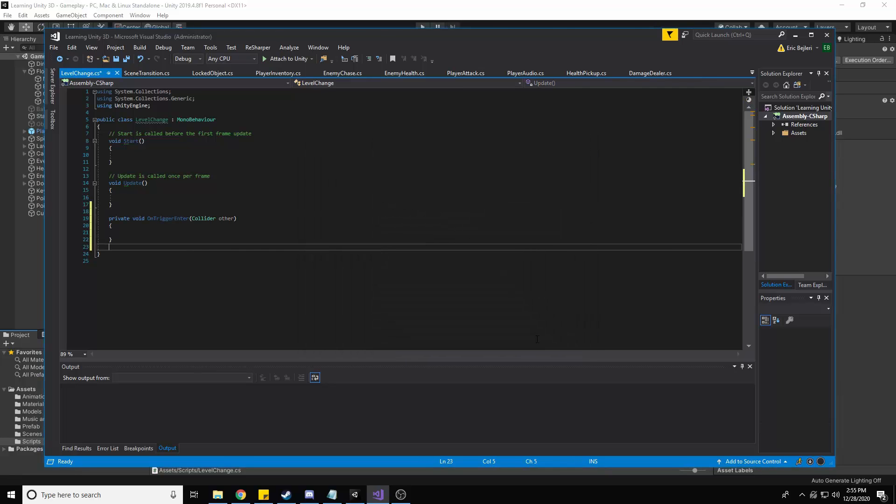
- Inside OnTriggerEnter, write an if block with the condition other.CompareTag("Player")
left_click(202, 239)
key("Up")
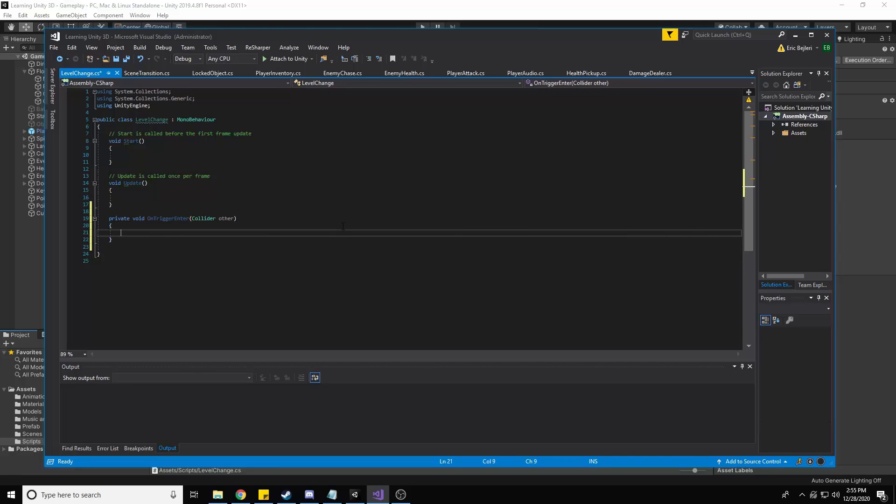
type("other.")
key("BackSpace")
key("BackSpace")
key("BackSpace")
key("BackSpace")
key("BackSpace")
key("BackSpace")
type("if")
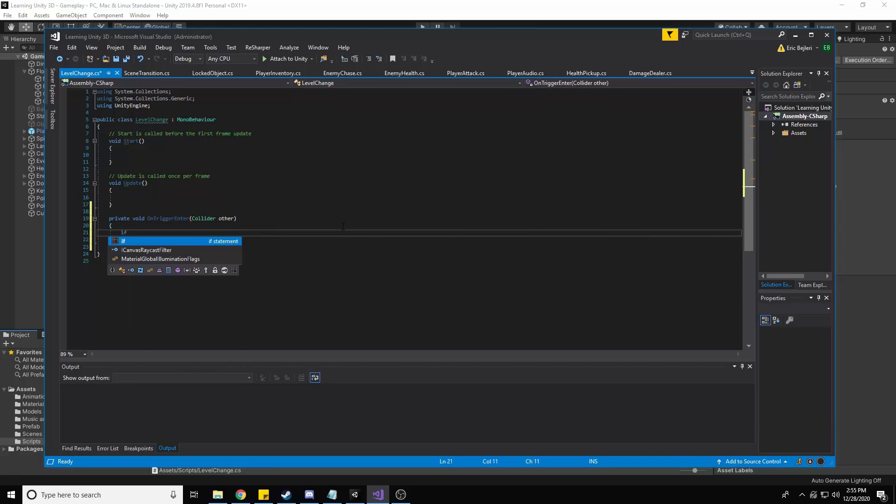
type(" (other.CompareTag(\"P")
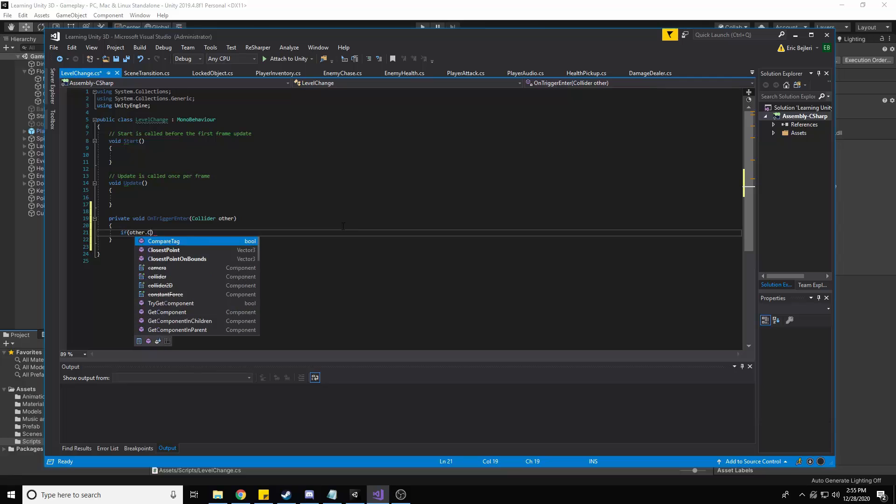
type("layer\"))")
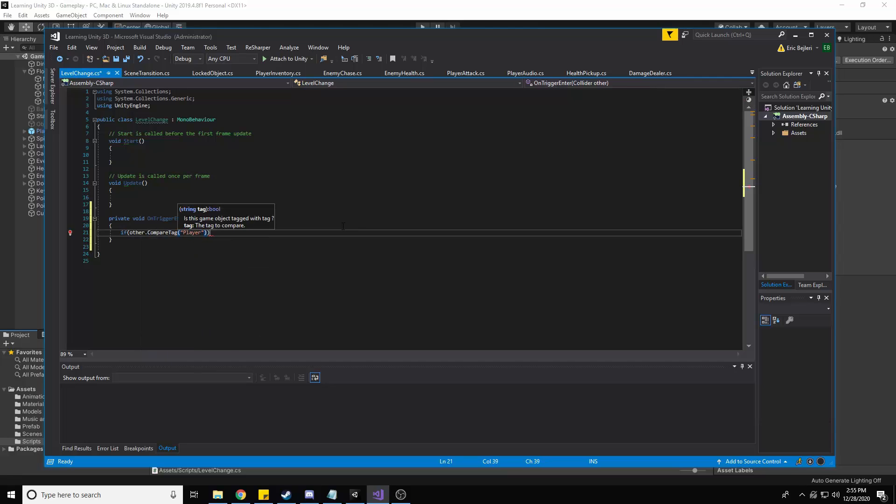
key("Return")
type("{")
key("Return")
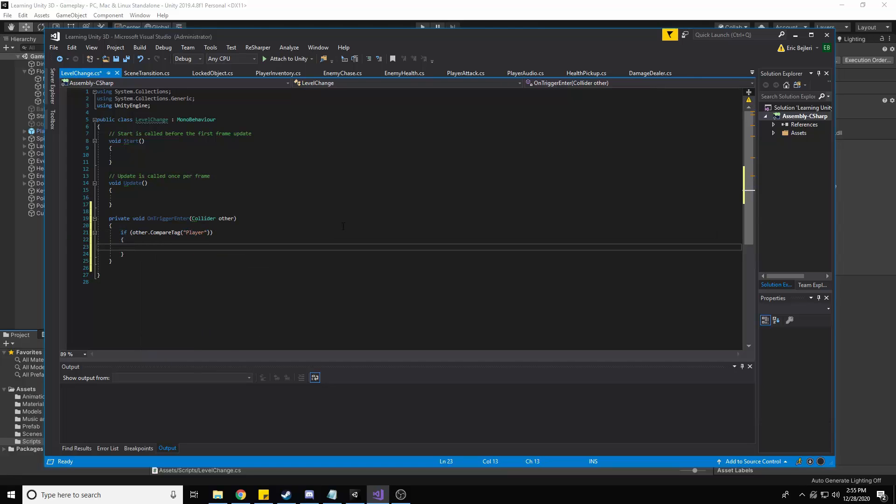
- Copy SceneManager.LoadScene(SceneName); from SceneTransition.cs into the Player tag if block of LevelChange.cs and import the missing UnityEngine.SceneManagement namespace
left_click(135, 73)
left_click_drag(228, 163, 116, 162)
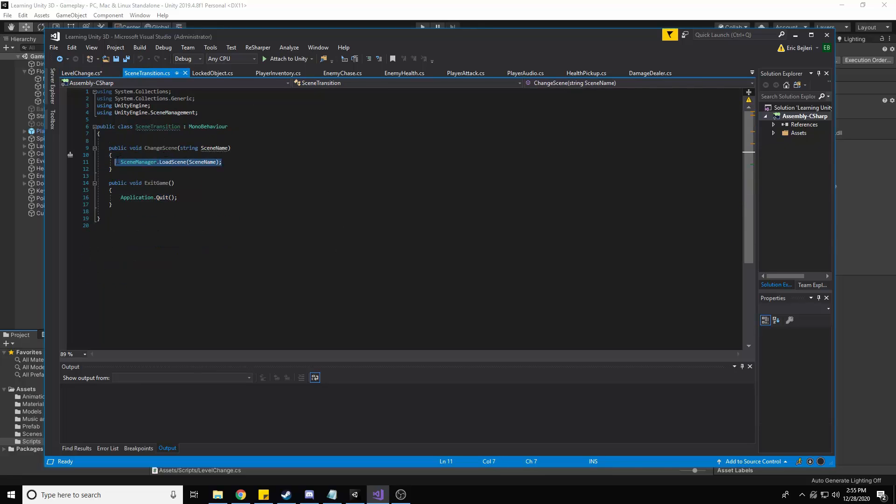
key("ctrl+c")
key("ctrl+Tab")
key("ctrl+v")
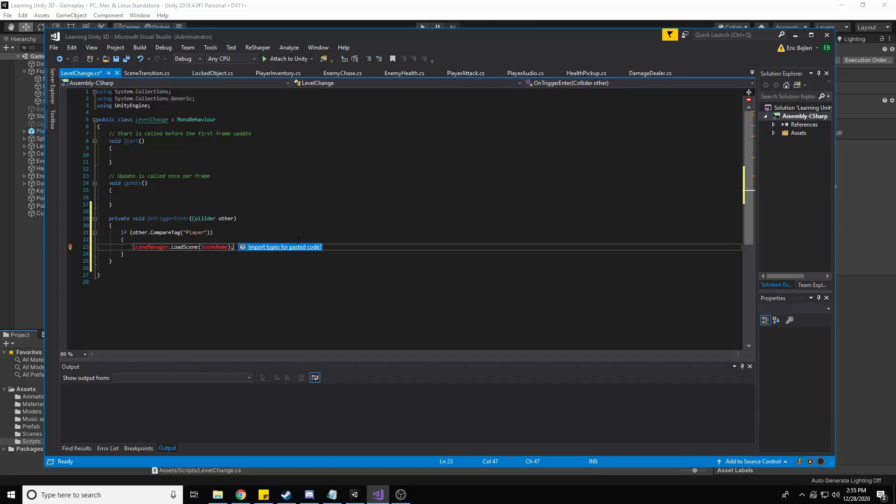
left_click(290, 247)
- Declare a public string field named SceneName at the start of the LevelChange class and save the script
left_click(176, 135)
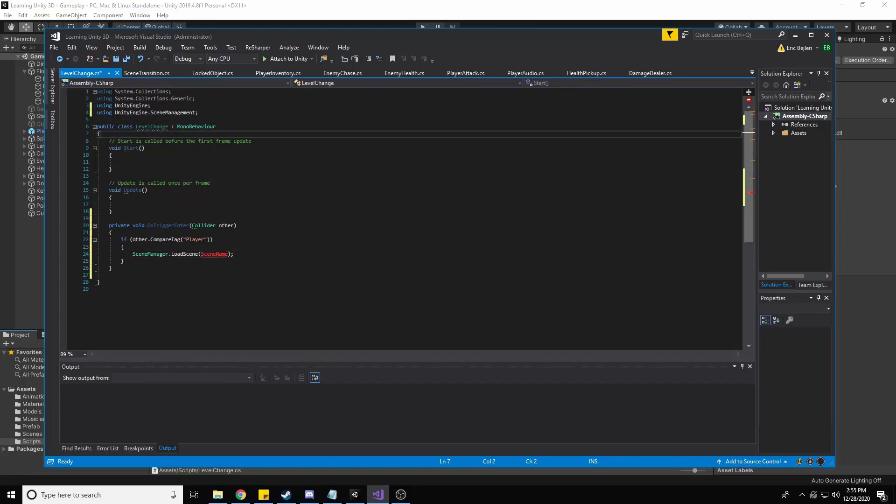
key("Return")
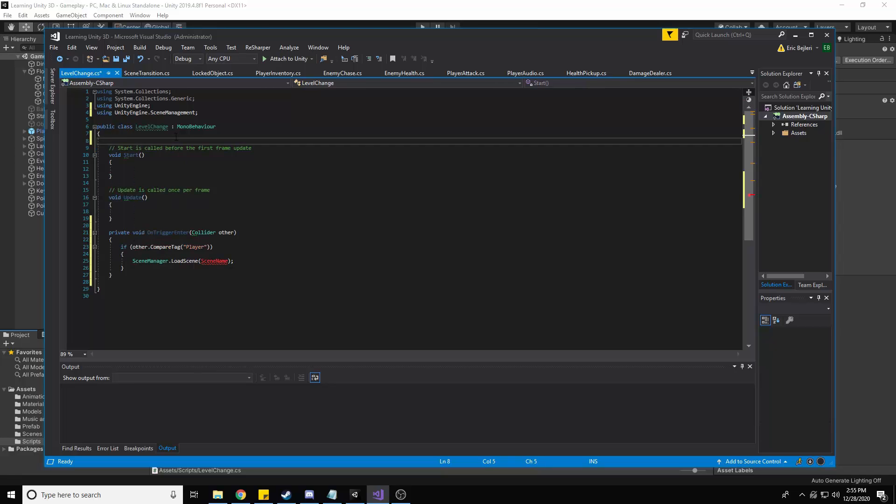
type("public String Sc")
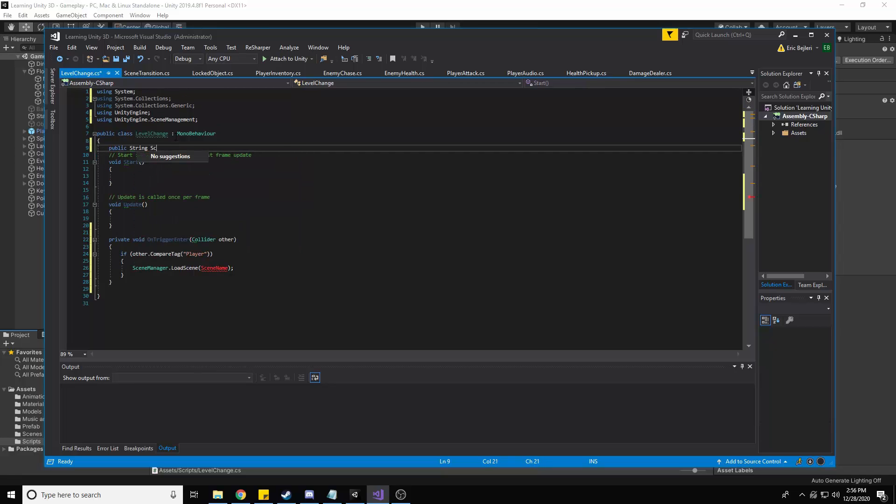
type("eneName;")
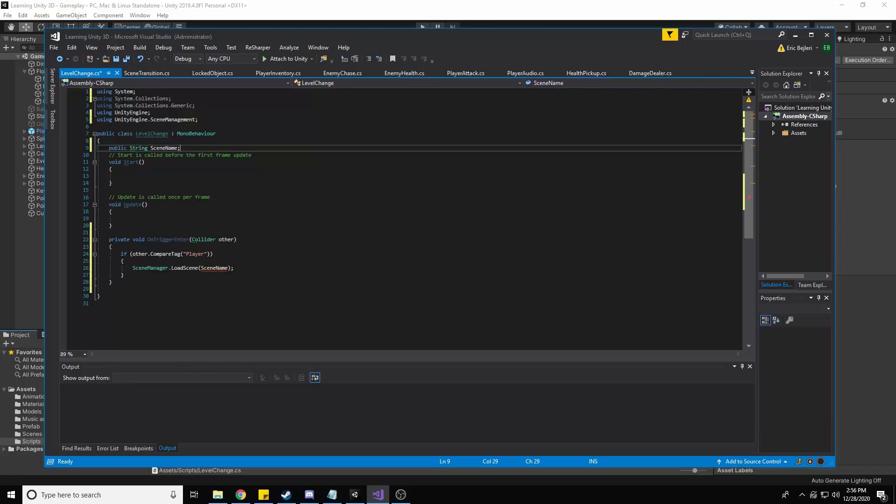
left_click(132, 148)
key("BackSpace")
type("s")
key("ctrl+s")
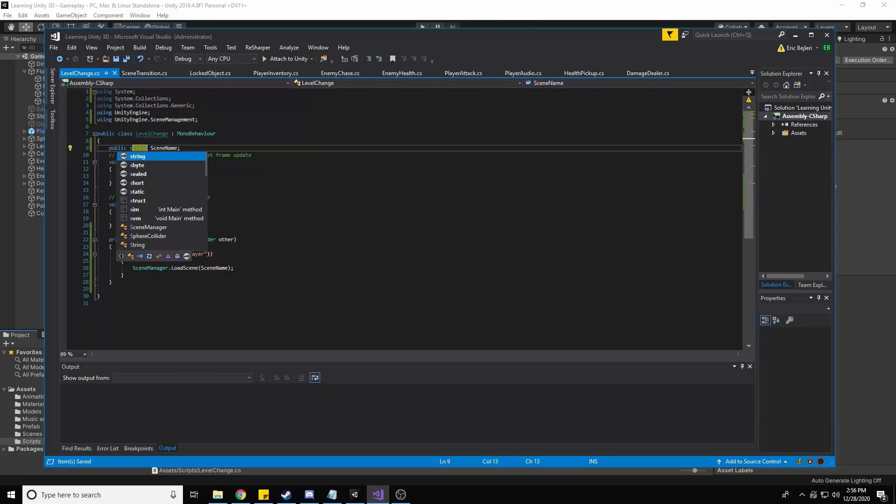
left_click(266, 218)
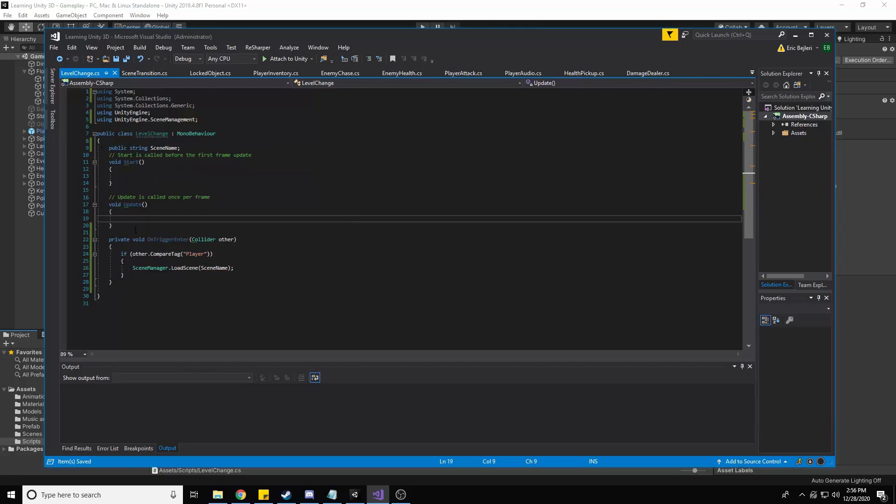
- Delete the empty Start and Update methods with their comments from LevelChange.cs and save the script
left_click_drag(135, 229, 79, 161)
key("BackSpace")
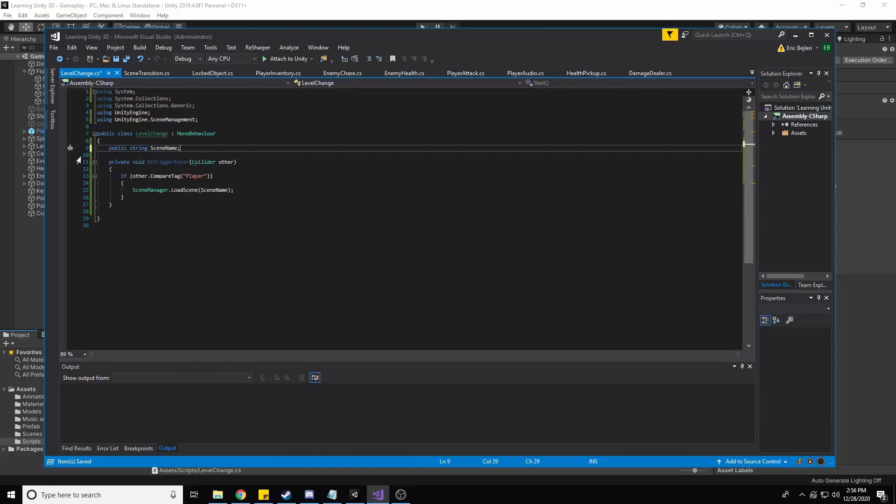
key("BackSpace")
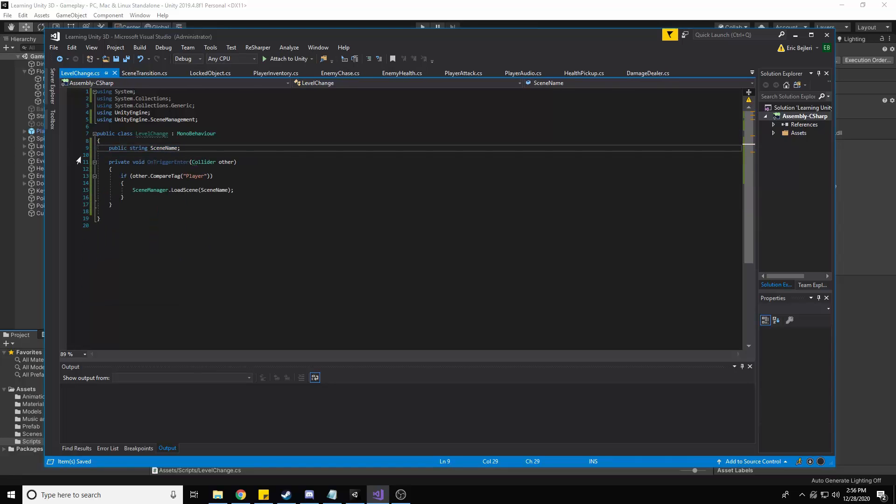
- Switch to Unity and attach the LevelChange script to the invisible trigger Cube directly under the Gameplay scene
left_click(235, 12)
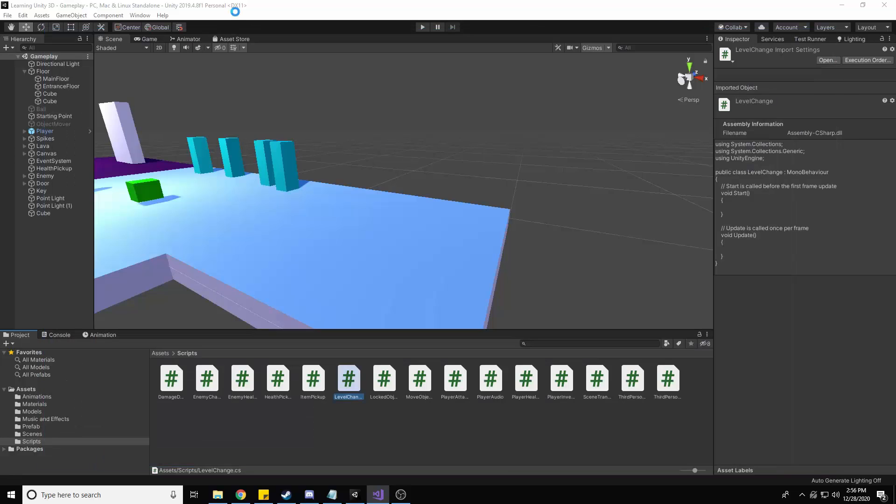
left_click(43, 213)
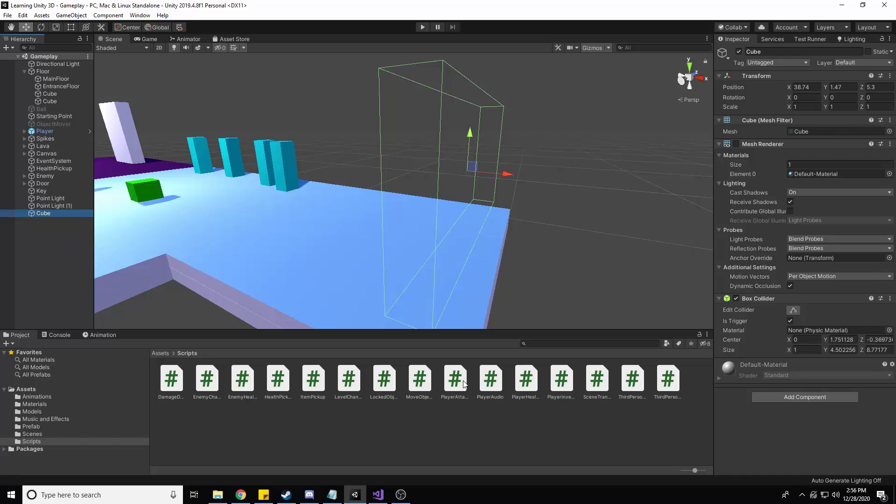
left_click_drag(361, 387, 752, 380)
left_click(720, 411)
- Set the Cube's Level Change Scene Name to StartScene, checking the name in the Scenes folder, and save the scene
left_click(814, 384)
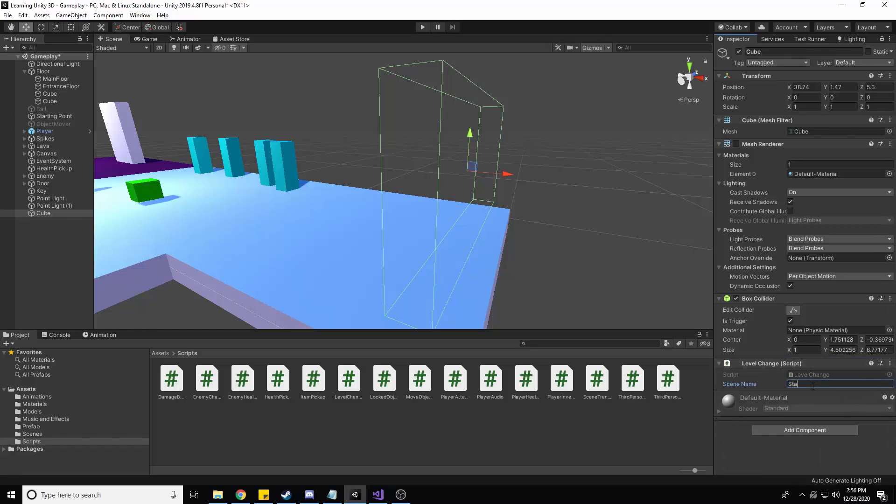
left_click(55, 432)
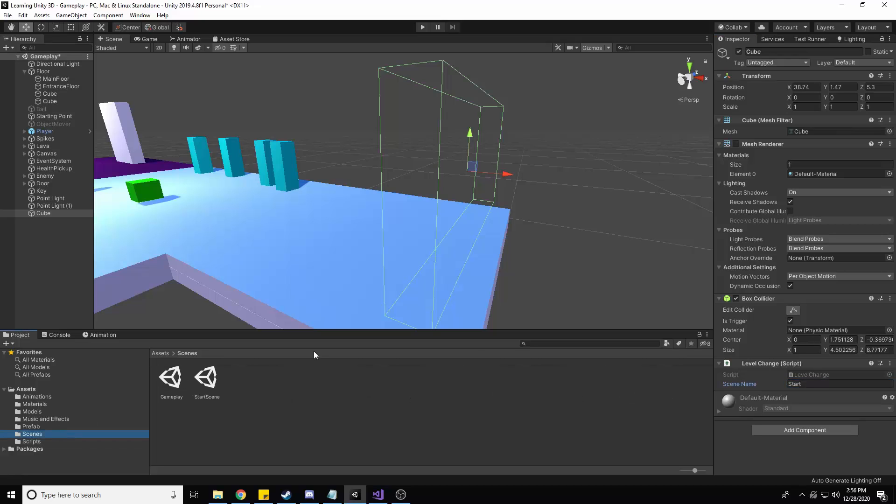
left_click(821, 383)
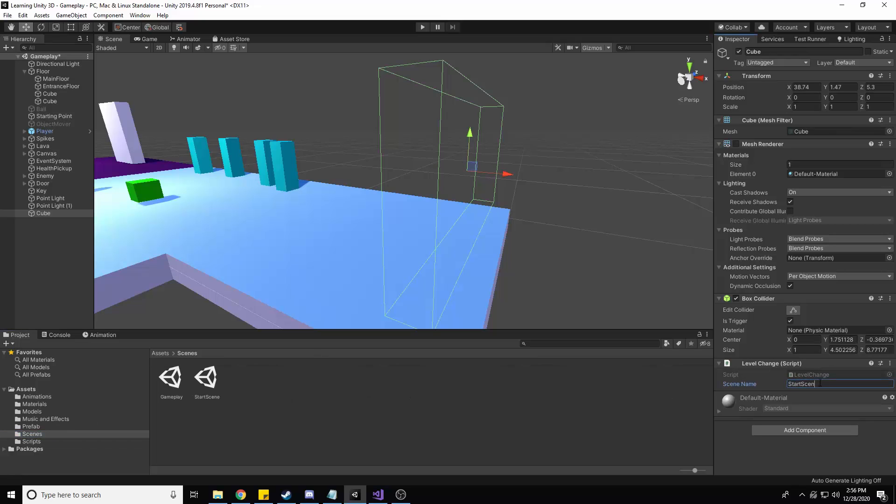
key("ctrl+s")
- Play-test the level change by running the character across the floor into the trigger cube, and exit play mode
scroll(370, 156, "down", 3)
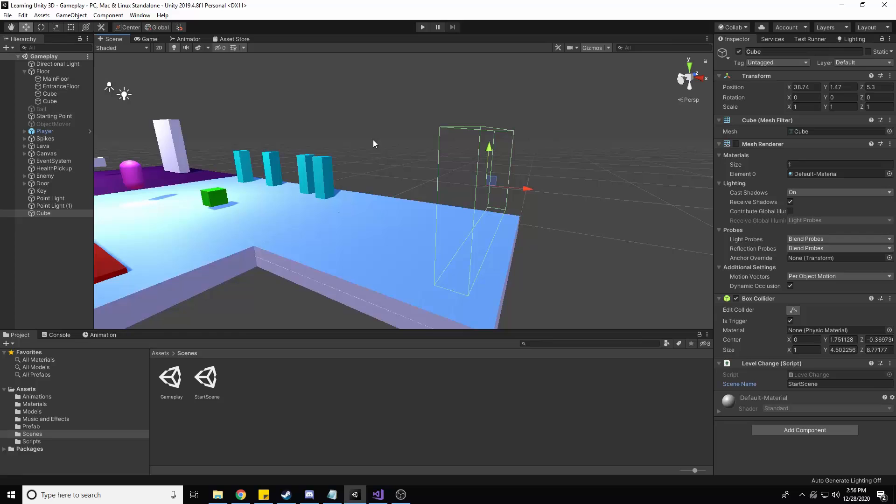
left_click(422, 26)
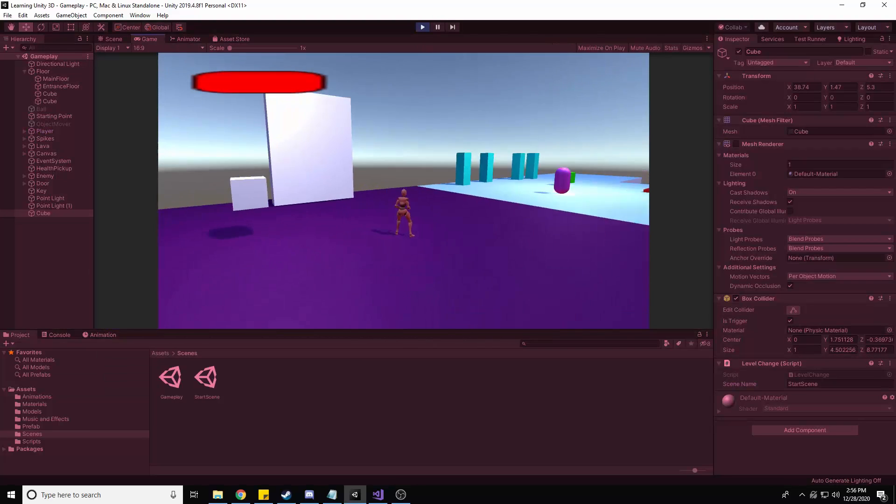
key("w")
key("w")
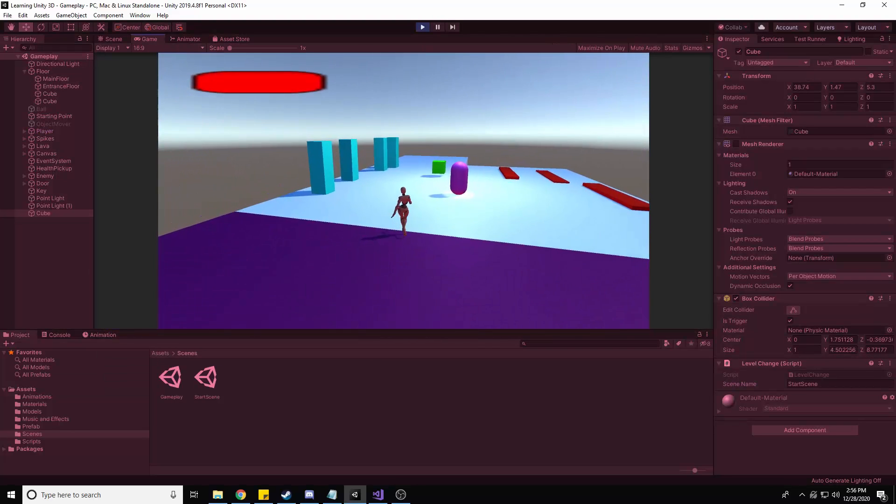
key("w")
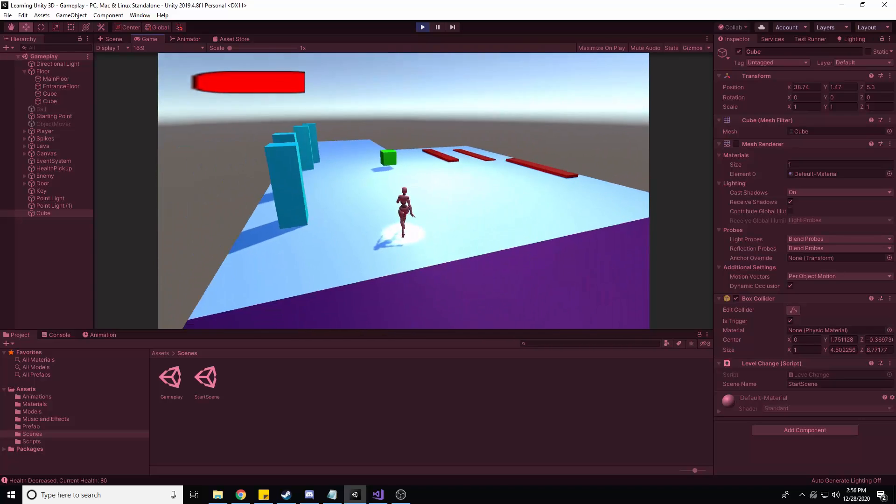
key("w")
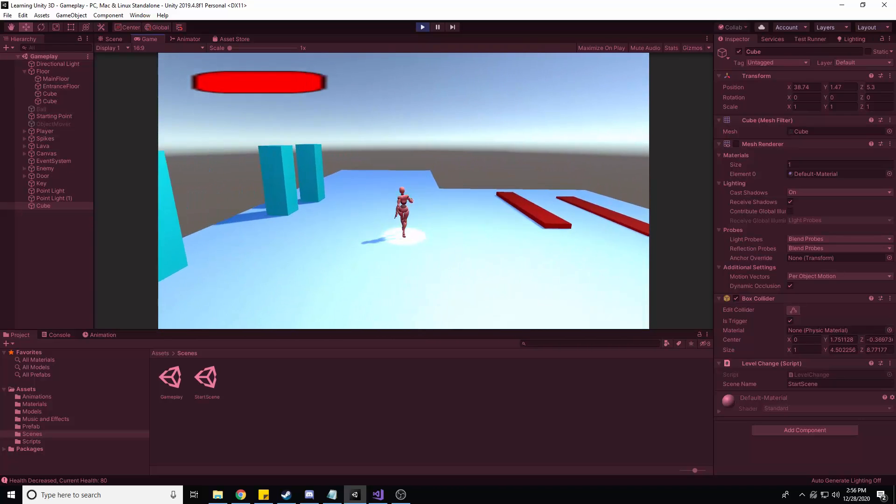
key("w")
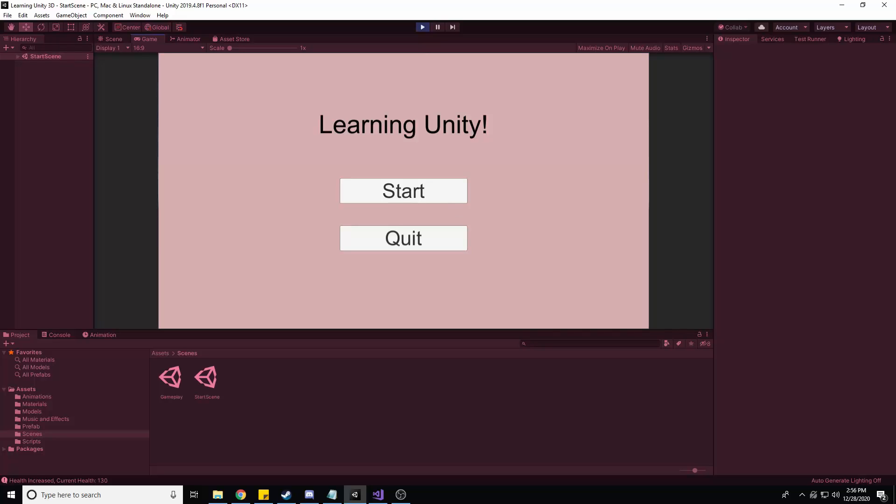
left_click(423, 27)
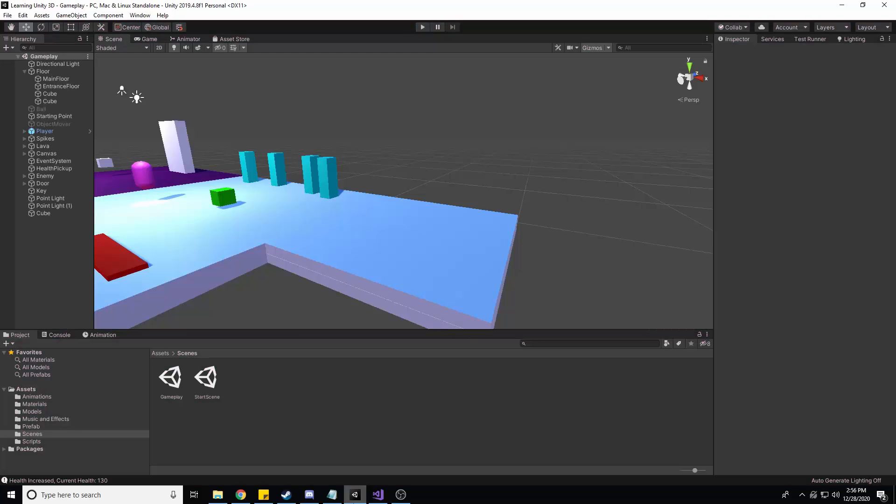
- Switch to Visual Studio and add a new line below the LoadScene call in LevelChange.cs
left_click(378, 495)
left_click(256, 190)
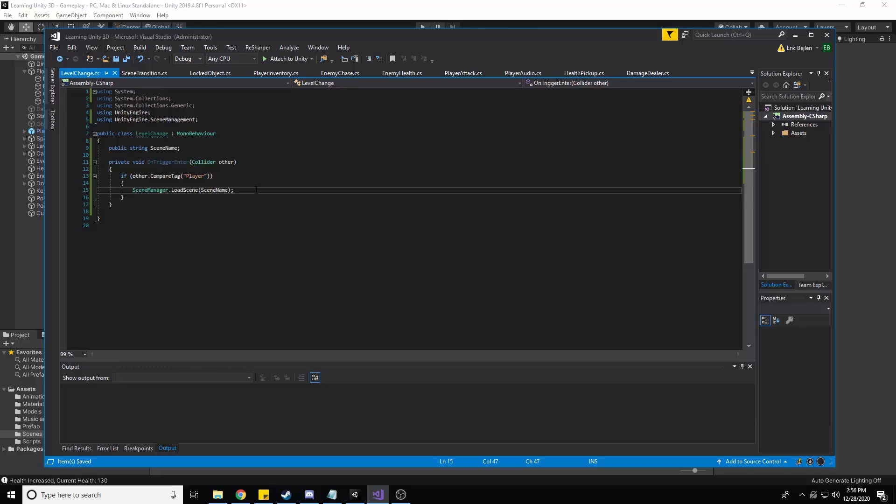
key("Return")
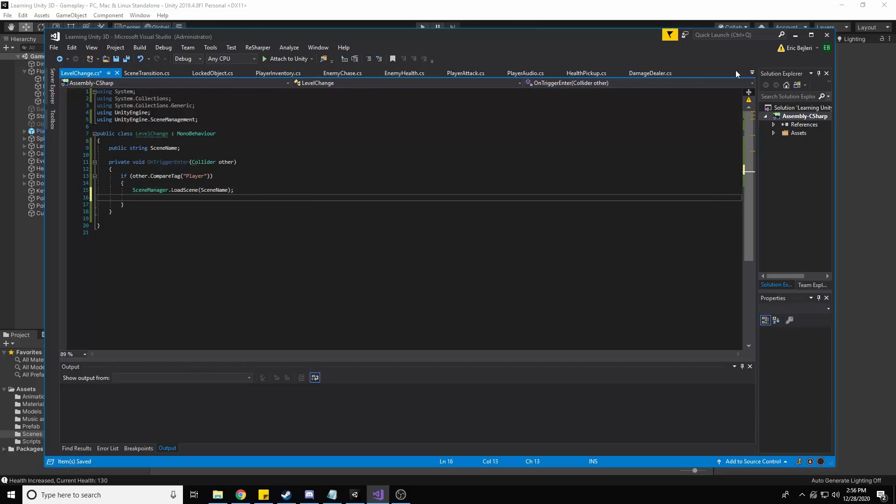
- Copy the Cursor.lockState line from Start in ThirdPersonCamera.cs and paste it below the LoadScene call in LevelChange.cs
left_click(753, 72)
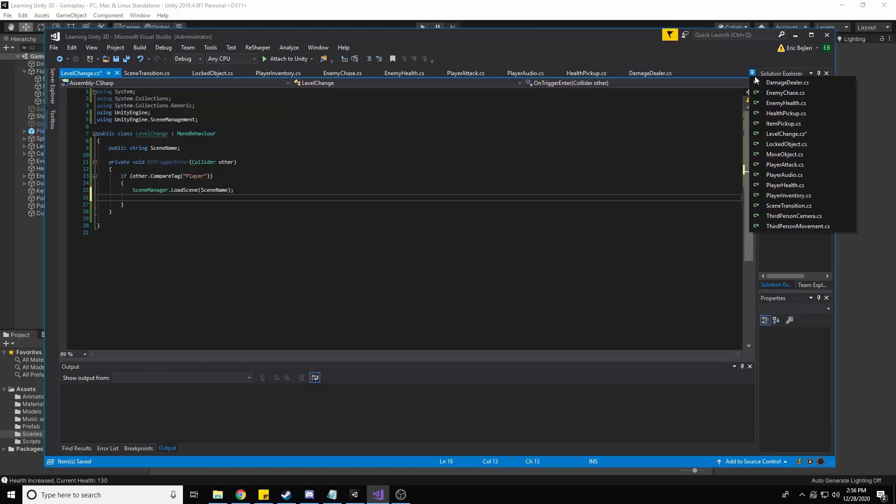
left_click(799, 216)
scroll(146, 337, "up", 2)
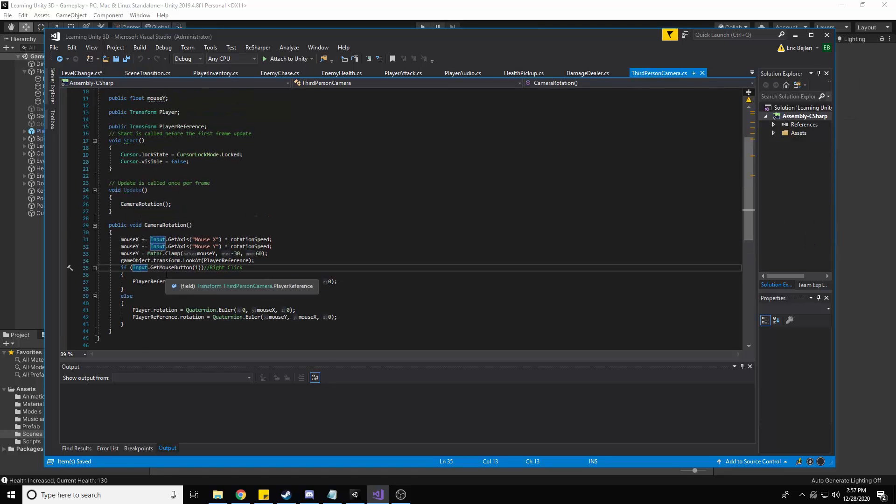
left_click(249, 155)
left_click_drag(249, 154, 120, 154)
key("ctrl+c")
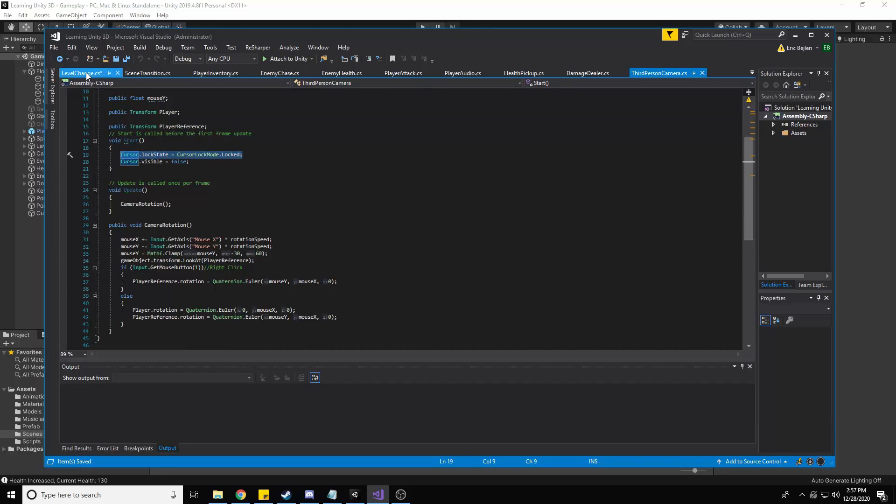
left_click(86, 72)
left_click(234, 190)
key("Return")
key("ctrl+v")
- Change the lock mode in the pasted Cursor.lockState line of LevelChange.cs to CursorLockMode.None
double_click(243, 197)
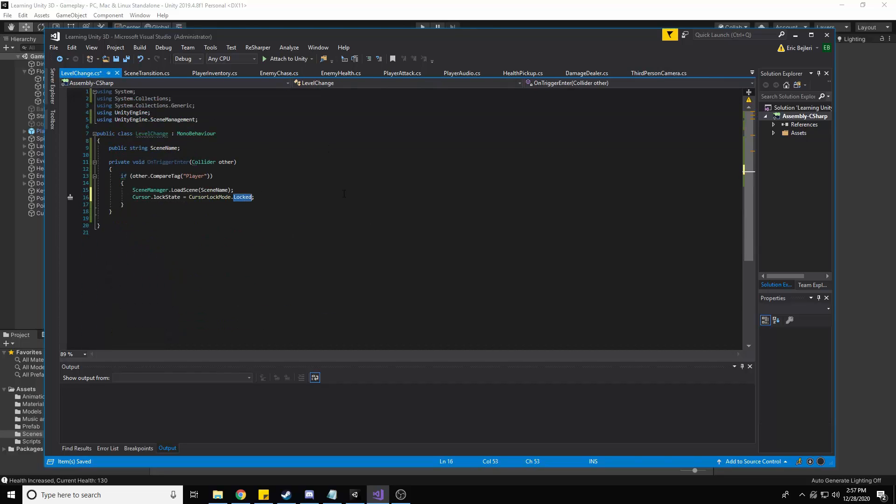
key("BackSpace")
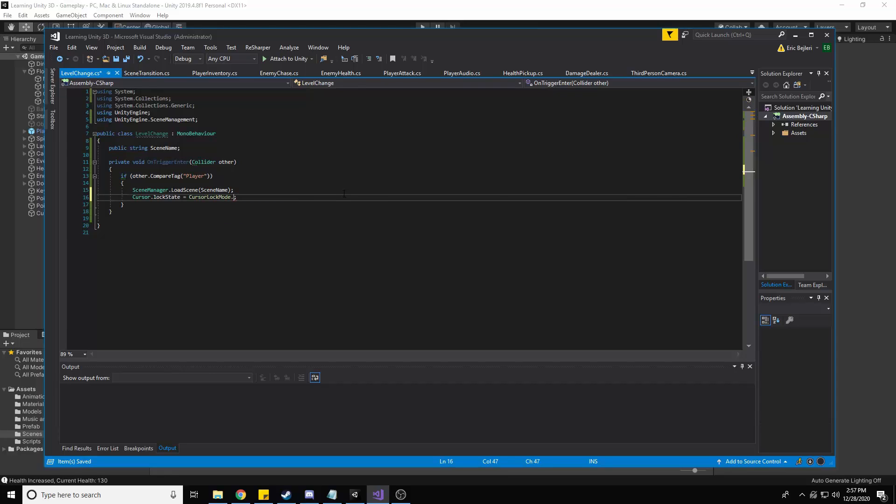
key("ctrl+space")
key("Down")
key("Down")
key("Tab")
- Add the line "Cursor.visible = true;" below the lockState line in LevelChange.cs and save the script
key("Return")
type("Curse.")
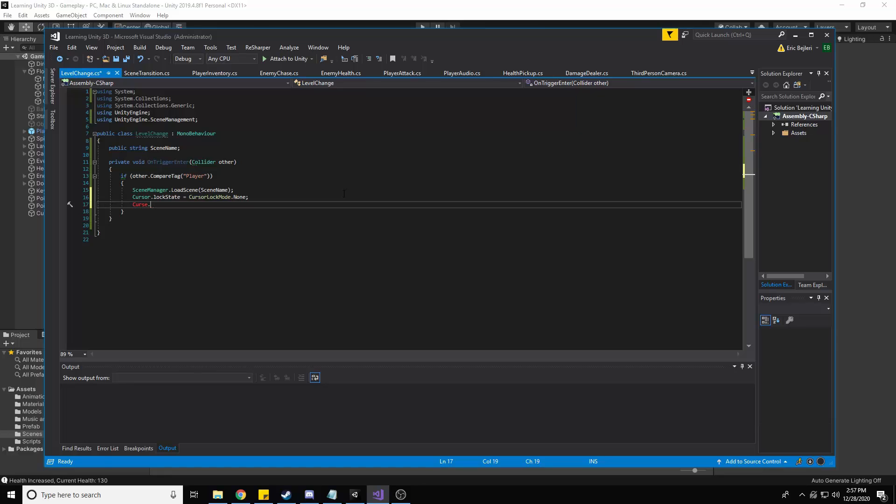
key("BackSpace")
key("BackSpace")
type("or")
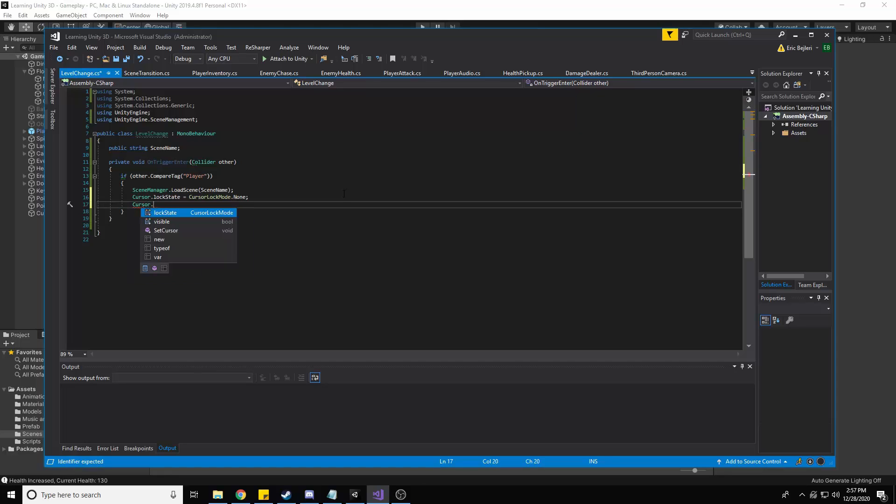
type(".")
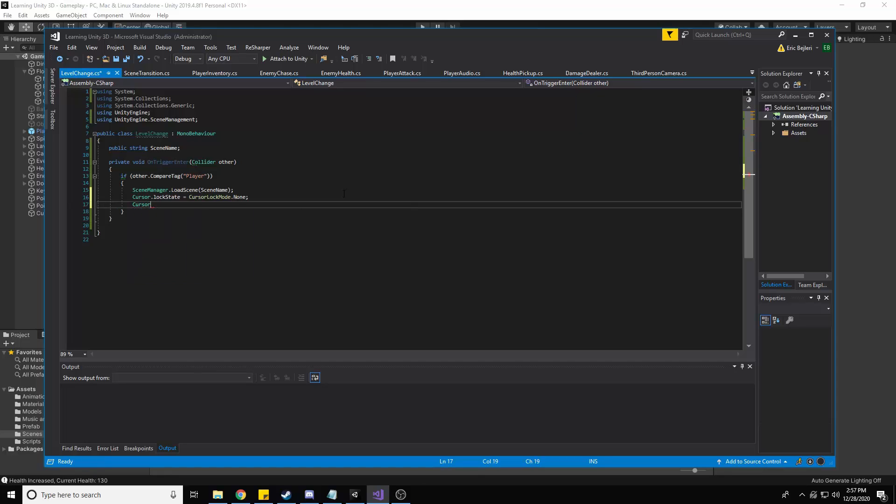
type(".S")
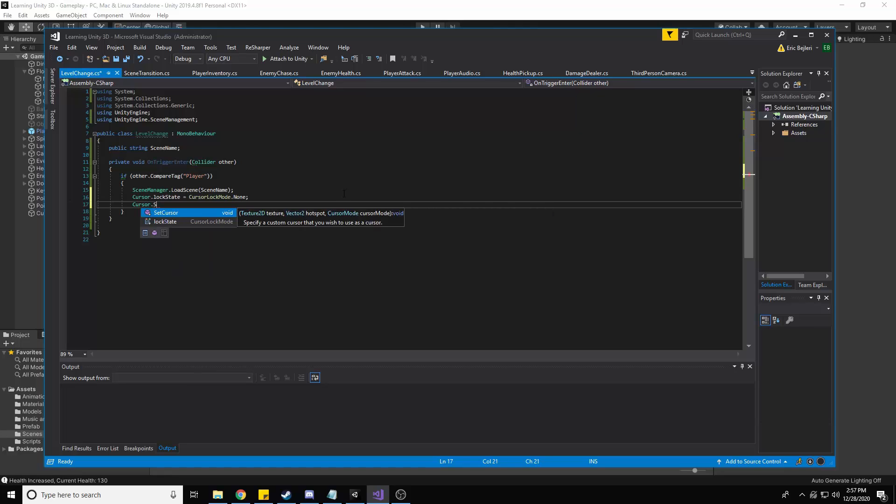
key("BackSpace")
key("BackSpace")
type(".")
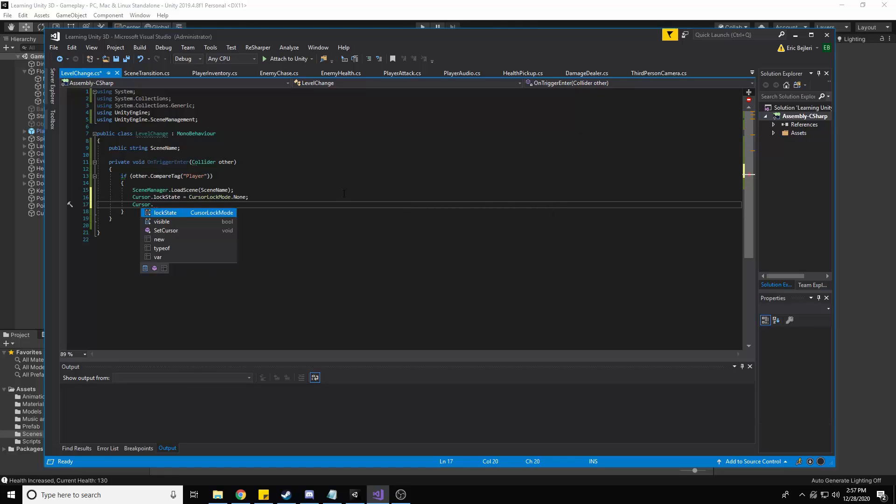
type("visible = true;")
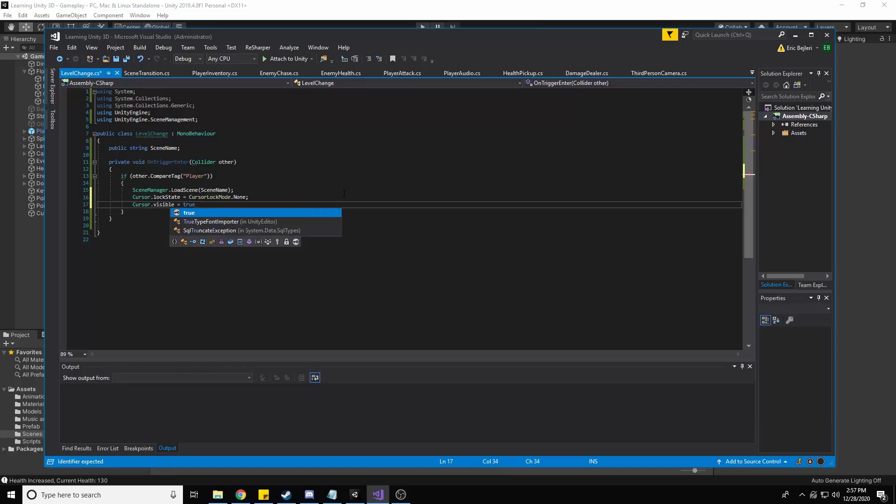
key("ctrl+s")
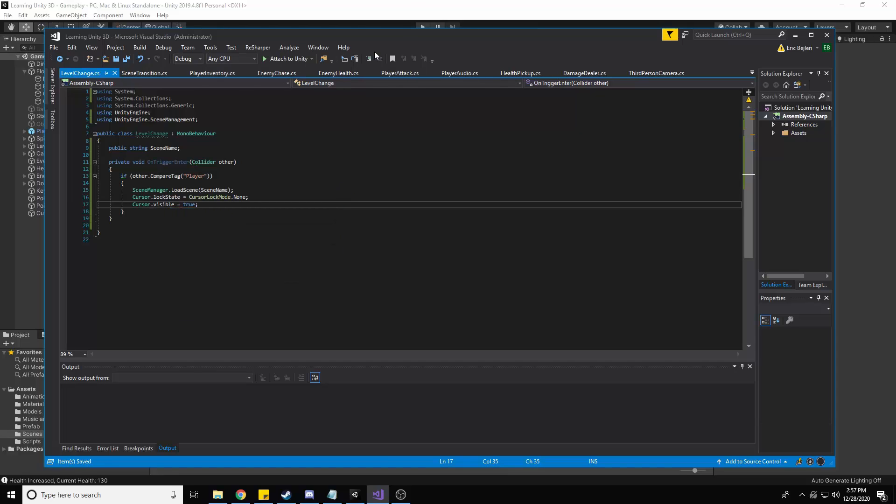
- Switch to Unity and rename the trigger Cube directly under the Gameplay scene as SceneTransition
left_click(288, 2)
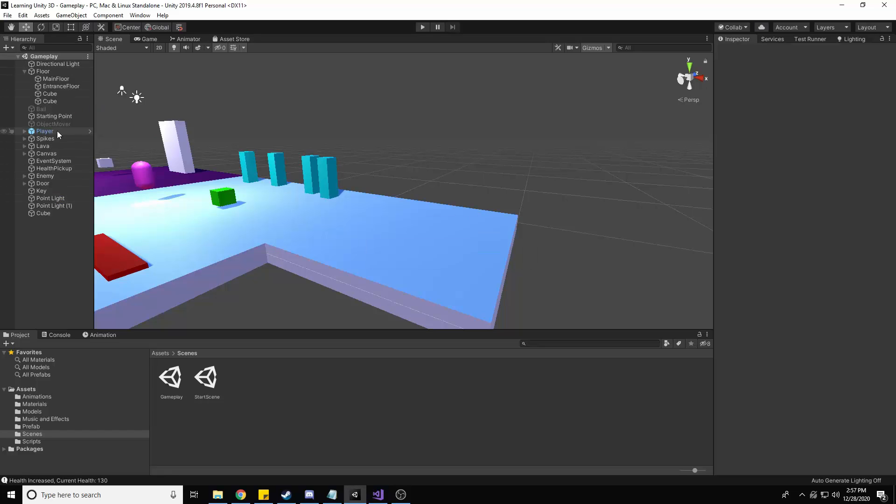
left_click(45, 213)
right_click(45, 211)
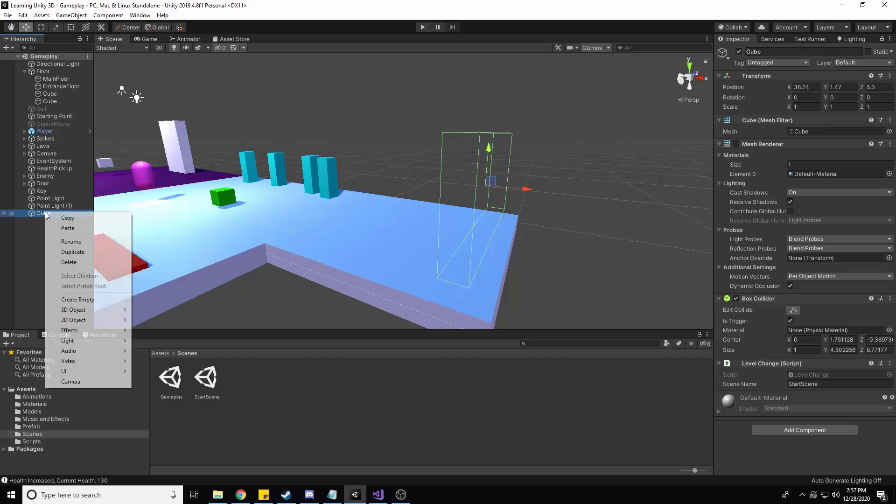
left_click(55, 239)
type("SceneTransti")
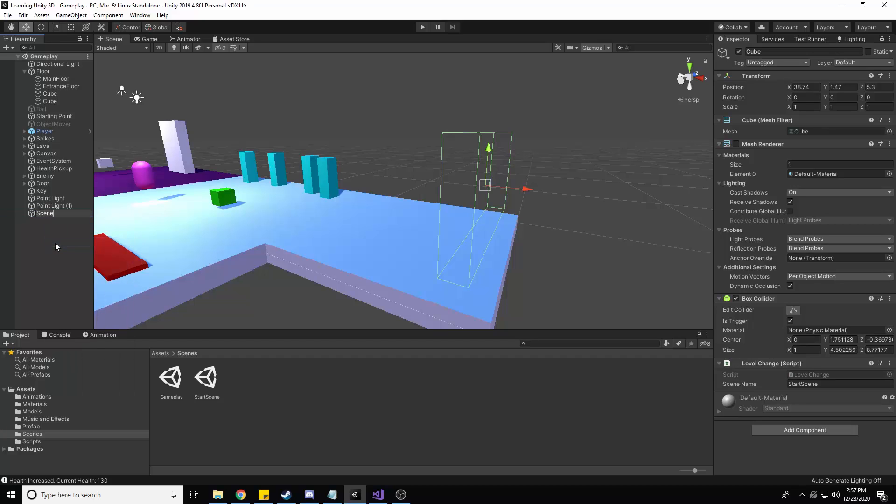
key("BackSpace")
key("BackSpace")
type("ition")
key("Return")
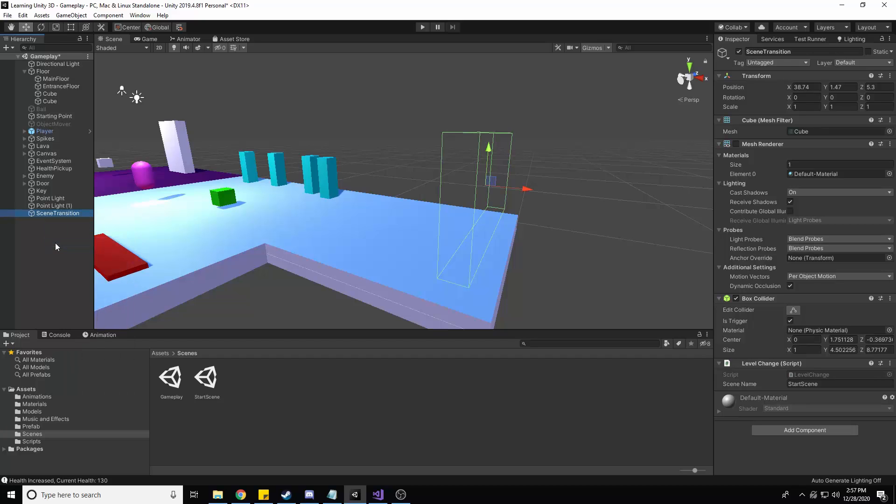
- Set the SceneTransition object's Level Change Scene Name to Gameplay and save the scene
left_click(838, 385)
type("Gameplay")
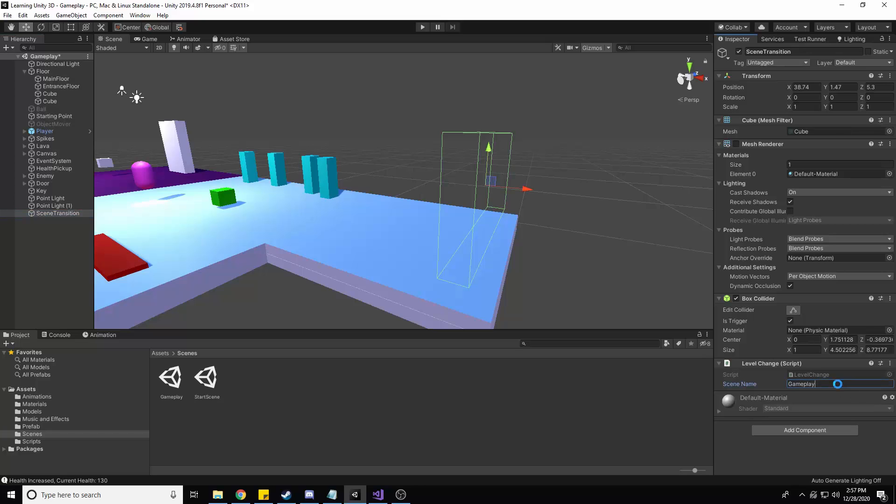
key("ctrl+s")
- Play-test the transition by running the character across the floor into the SceneTransition trigger, and exit play mode
left_click(419, 27)
left_click(420, 28)
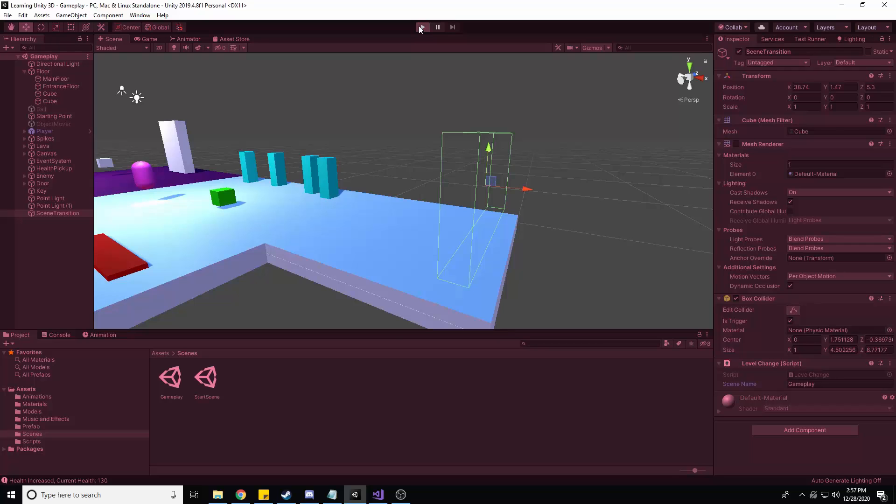
key("w")
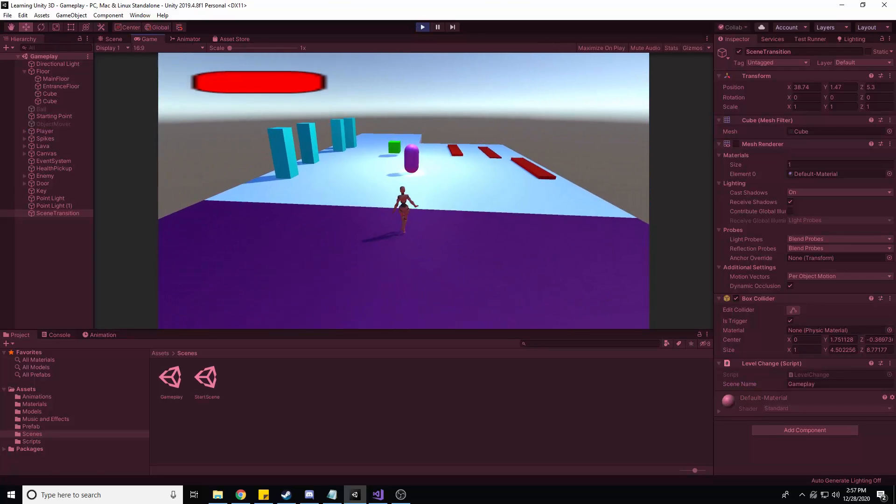
key("w")
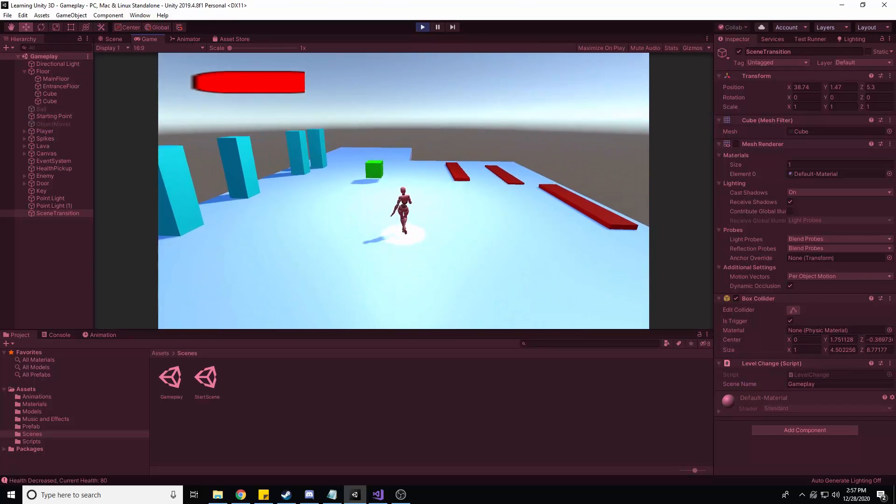
key("w")
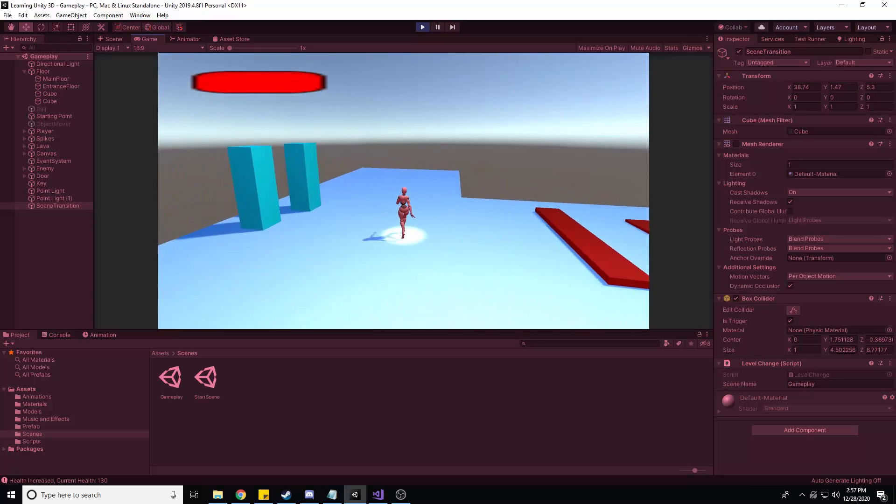
key("w")
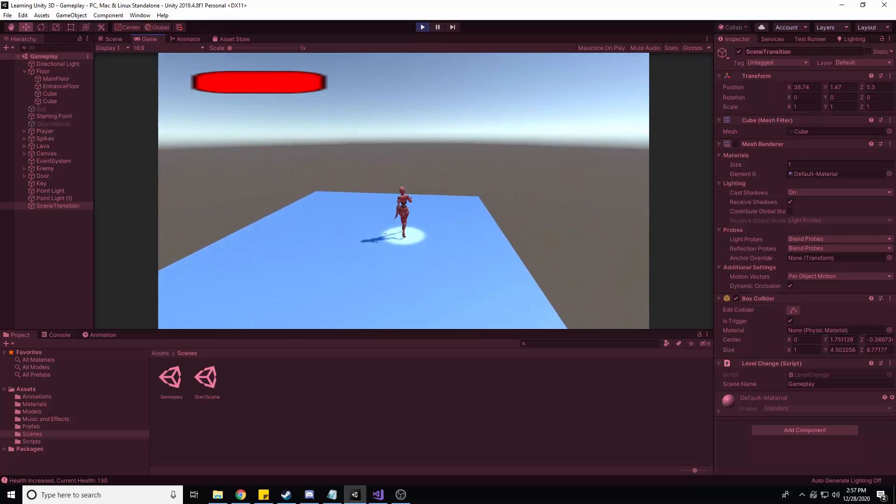
key("d")
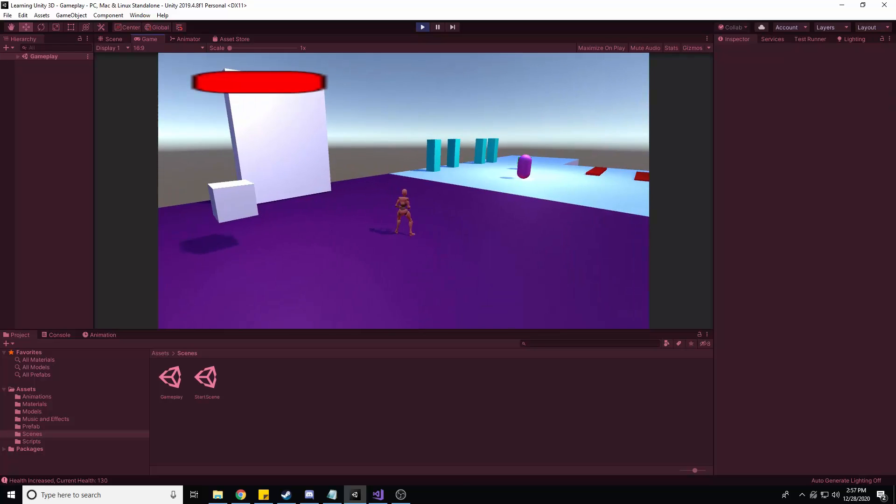
key("w")
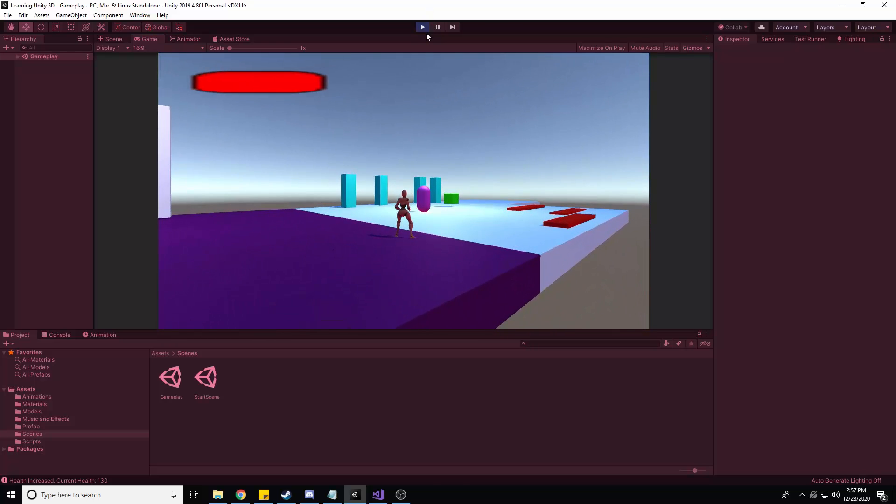
left_click(423, 28)
- Duplicate the SceneTransition trigger object in the Gameplay scene
right_click_drag(430, 201, 504, 194)
key("w")
key("s")
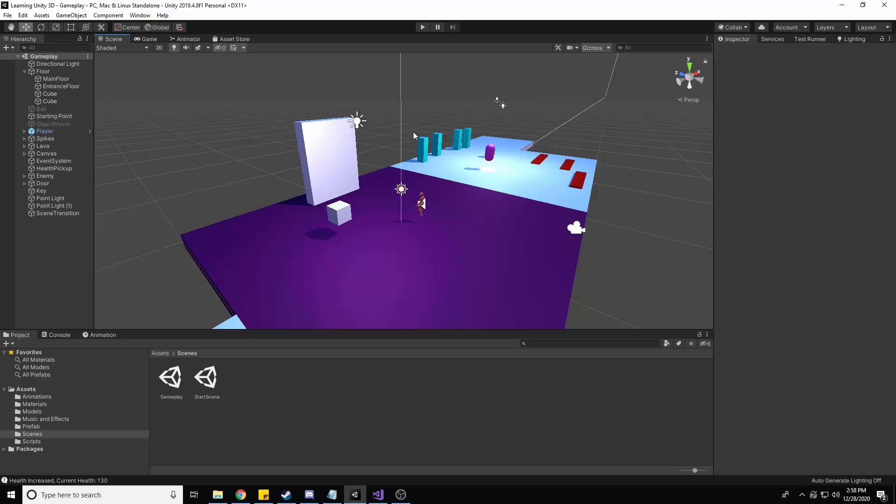
left_click_drag(496, 182, 411, 175, "alt")
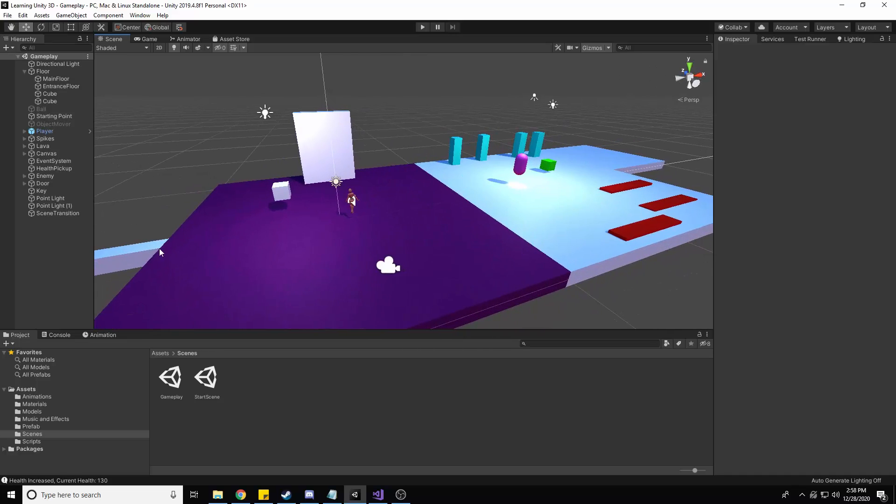
left_click(58, 215)
right_click_drag(642, 112, 621, 130)
key("d")
key("d")
key("ctrl+d")
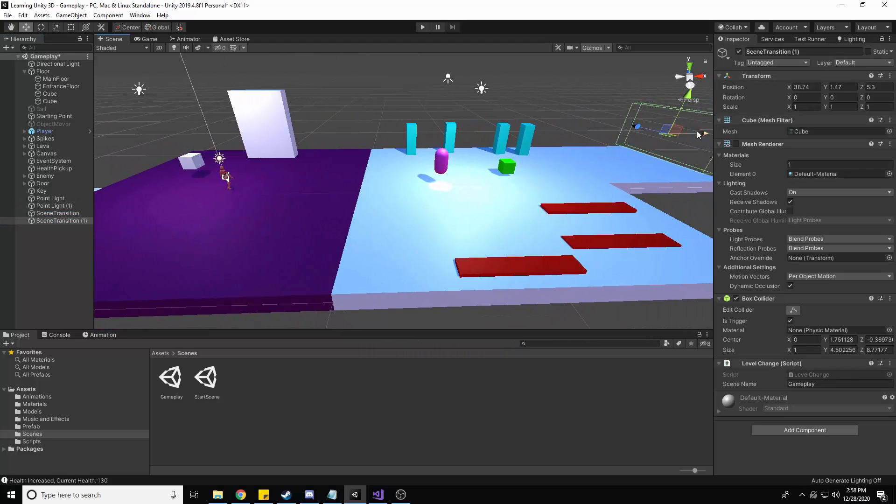
- Move the duplicated trigger to where the purple floor meets the light-blue floor, about X 10.85, Y 1.28, Z -0.53
left_click_drag(700, 136, 422, 168)
key("d")
right_click_drag(432, 141, 359, 139)
left_click_drag(440, 138, 405, 161)
right_click_drag(405, 162, 478, 156)
key("a")
left_click_drag(549, 132, 550, 136)
key("w")
right_click_drag(620, 123, 636, 115)
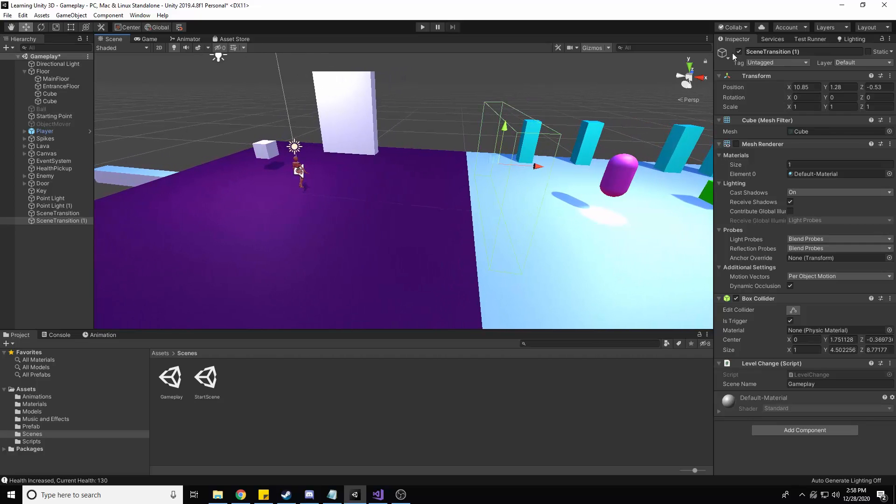
- Rename the duplicated trigger as Checkpoint 1 and remove its Level Change script component
left_click(774, 52)
type("Checkpoint 1")
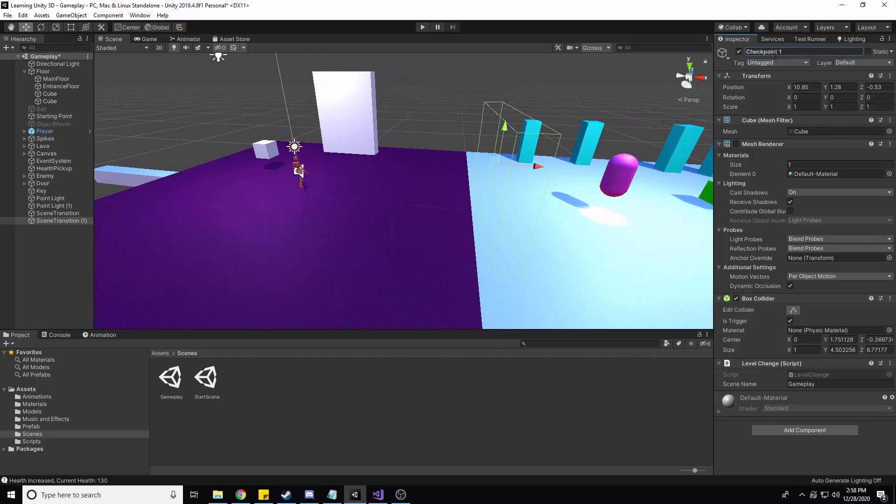
key("Return")
left_click(891, 363)
left_click(812, 387)
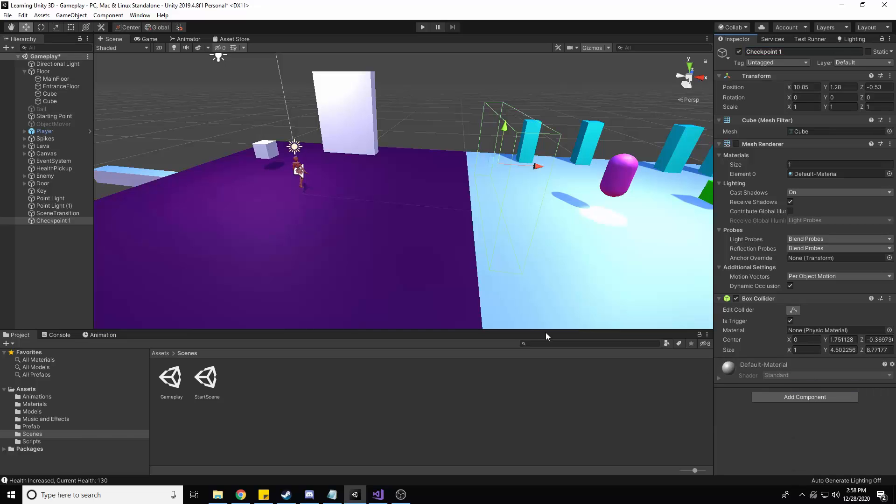
right_click_drag(548, 337, 462, 289)
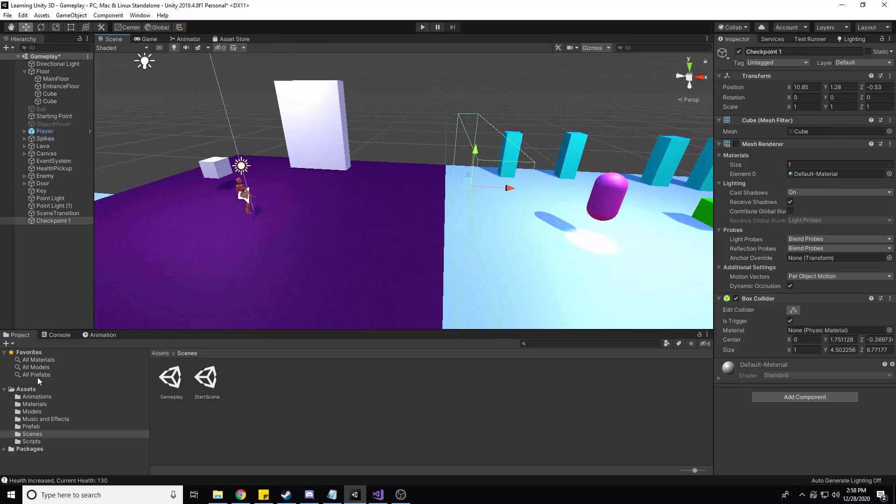
- Create a C# script named CheckpointManager in the Scripts folder
left_click(39, 441)
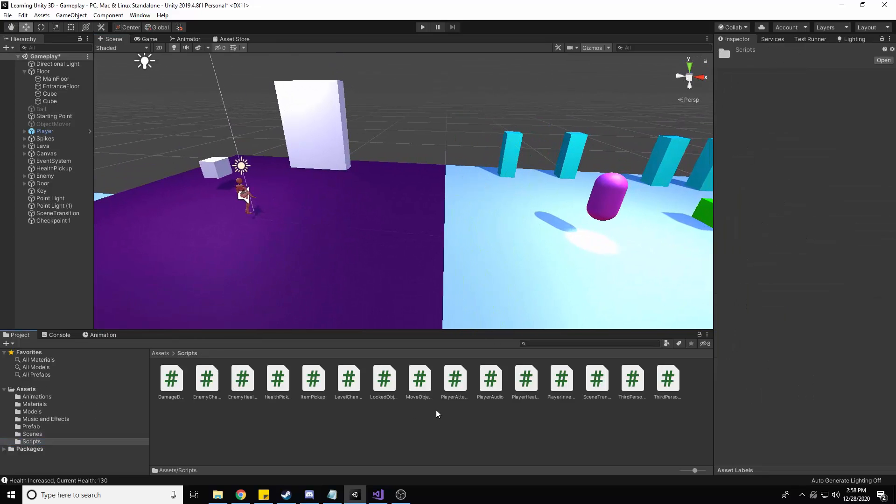
right_click(437, 418)
mouse_move(498, 178)
left_click(626, 157)
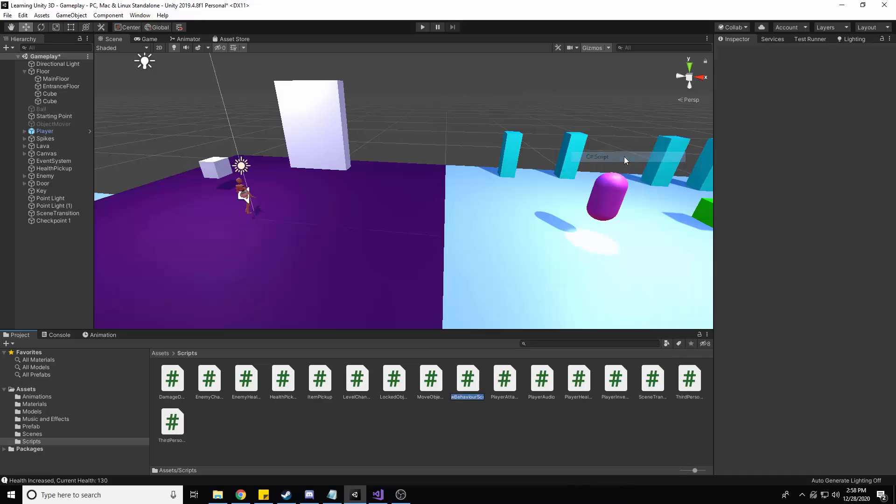
type("CheckpointManager")
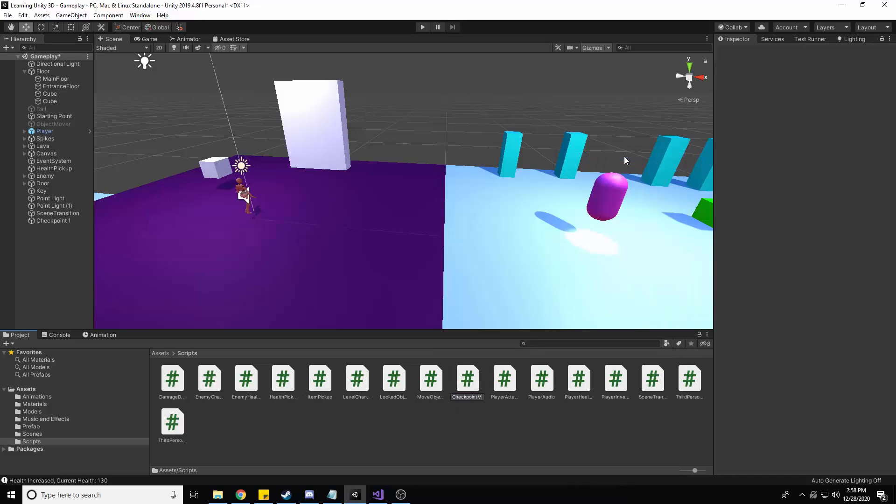
key("Return")
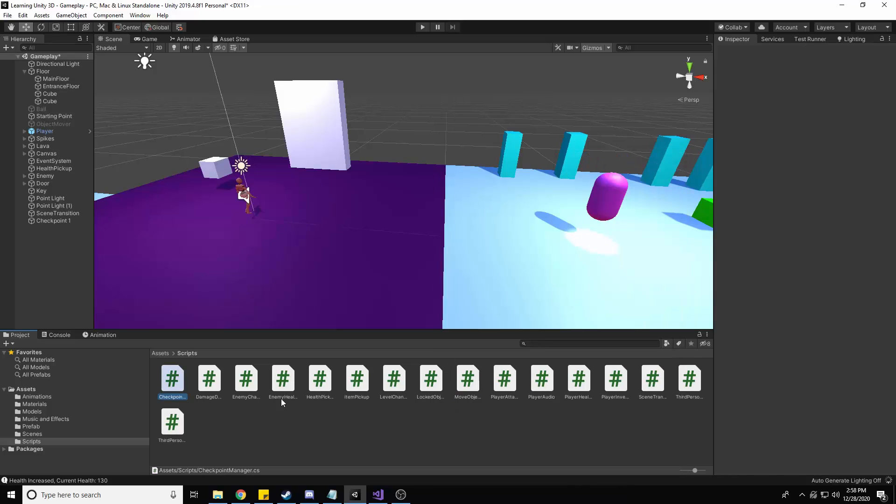
- Open the CheckpointManager script in Visual Studio and declare a public GameObject field named player at the start of the class
double_click(173, 379)
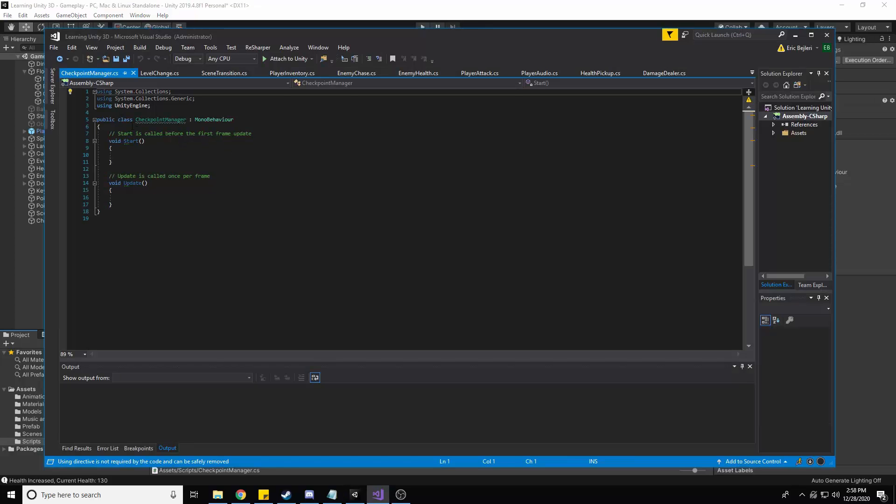
left_click(132, 126)
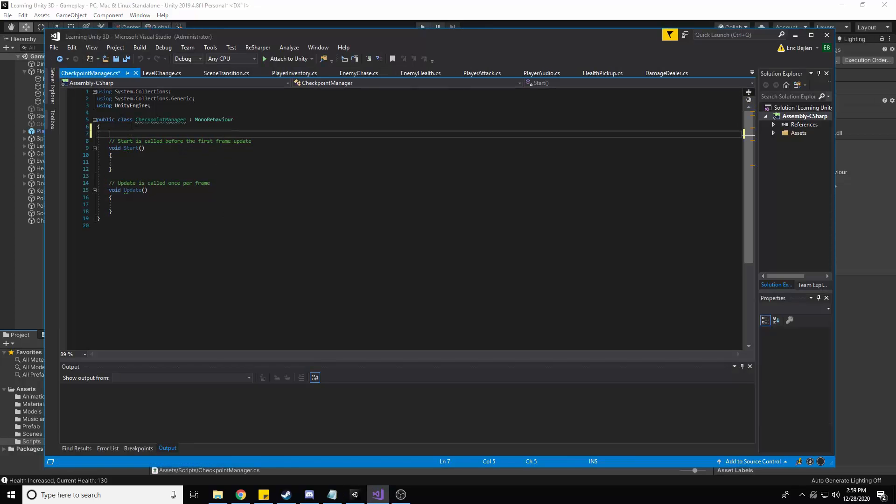
key("Return")
type("public GameObject player")
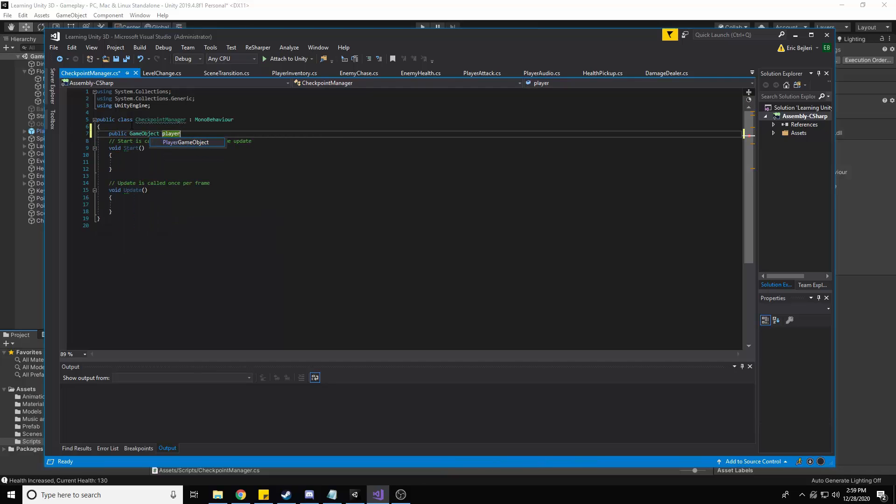
type(";")
- In Start, assign player using GameObject.FindGameObjectWithTag("Player") and save the script
key("Down")
key("Down")
key("Down")
key("Down")
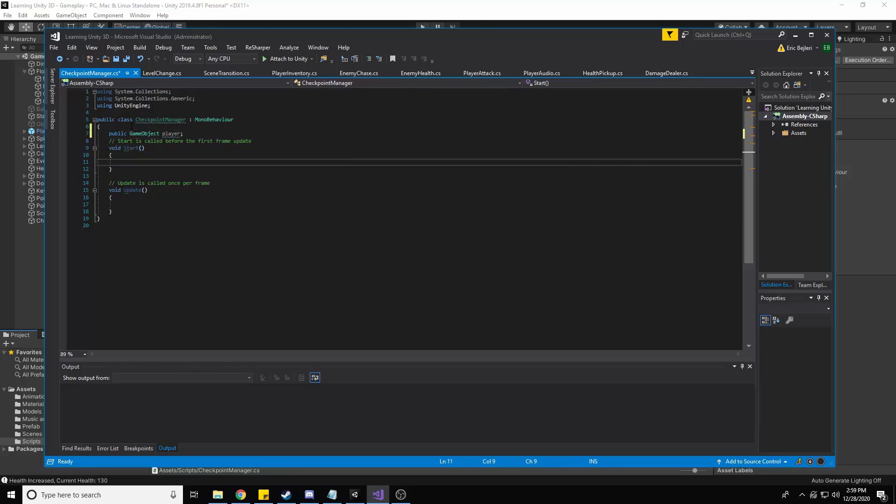
type("Gam")
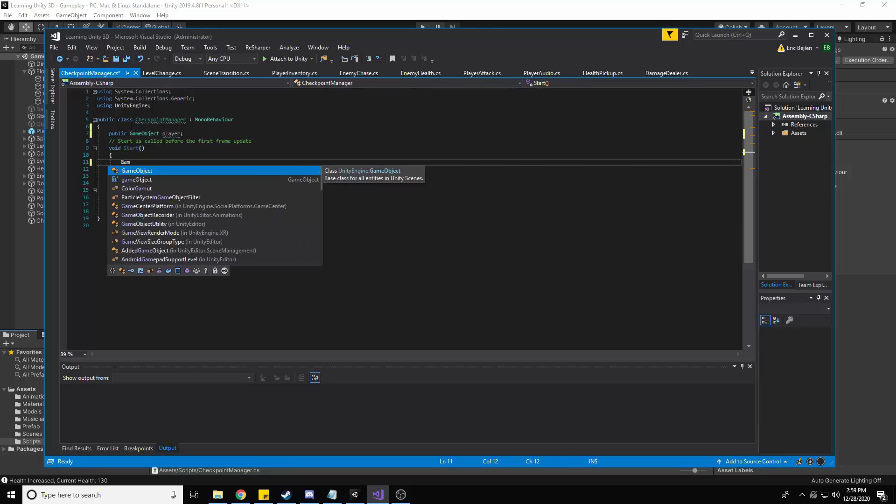
type("eObject.Find")
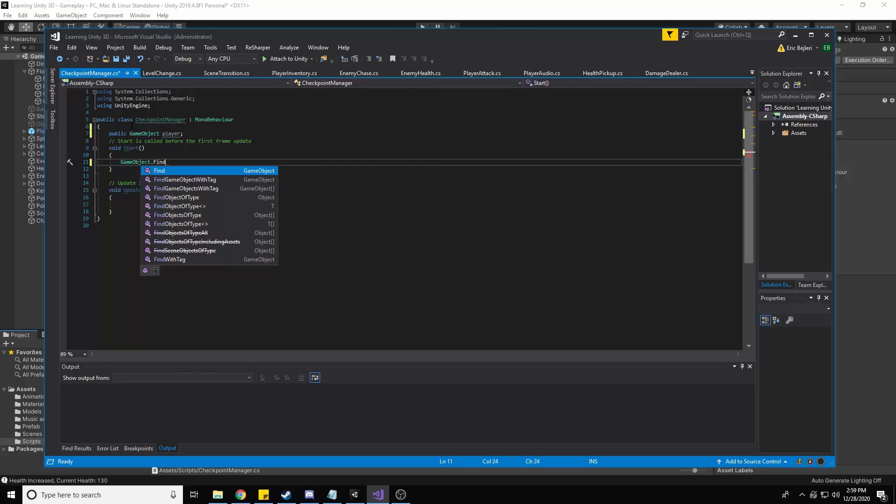
type("(")
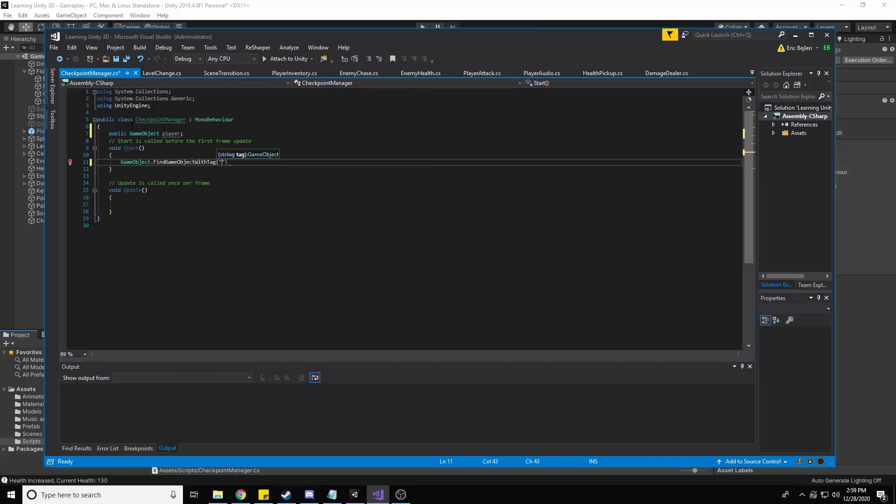
type("\"Player\")")
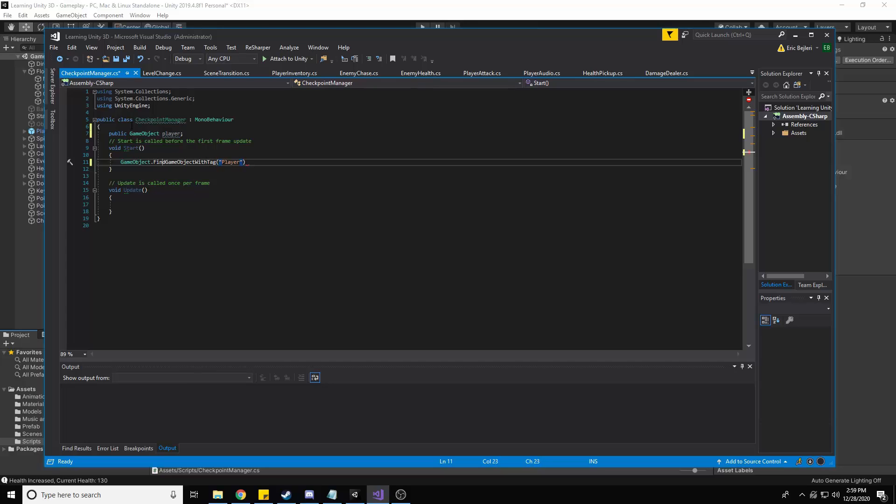
type("play")
key("BackSpace")
key("BackSpace")
key("BackSpace")
key("BackSpace")
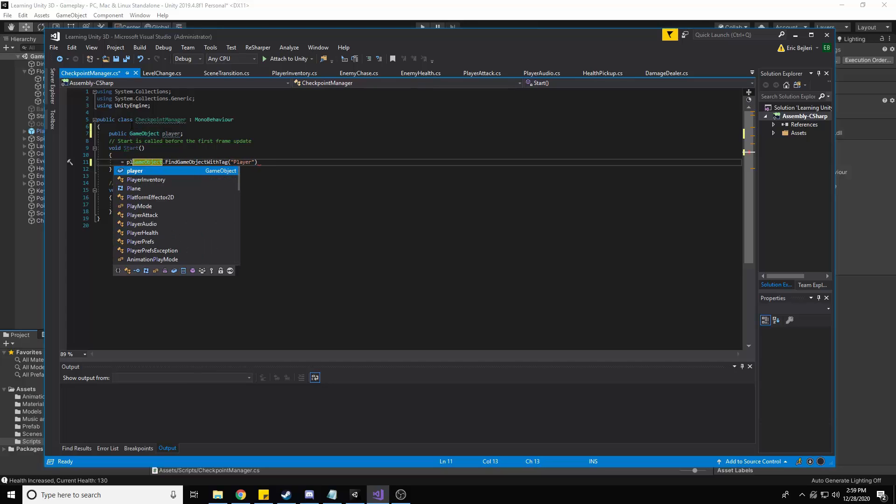
type("player =")
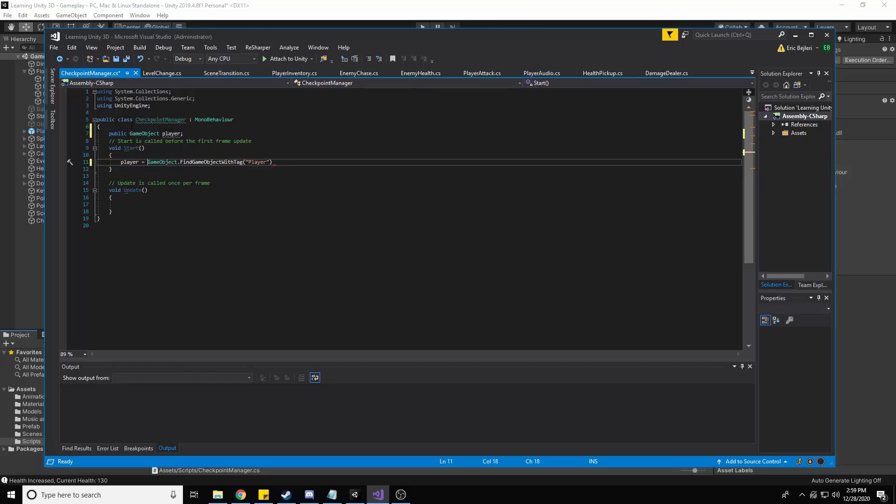
key("Right")
key("Right")
key("Right")
key("Right")
key("Right")
key("Right")
key("Right")
key("Right")
key("Right")
key("Right")
key("Right")
key("Right")
key("Right")
key("Right")
key("Right")
key("Right")
key("ctrl+s")
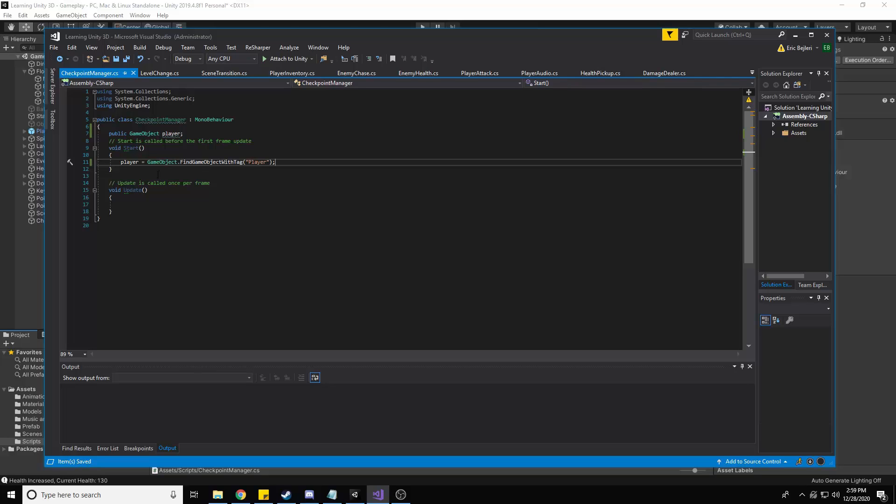
- Begin a public void method declaration named RespawnPlayer below the Update method
left_click(134, 213)
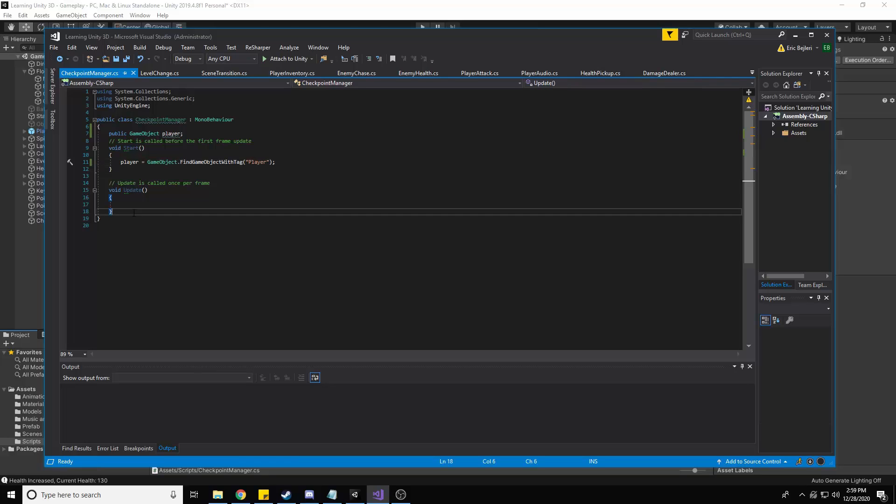
key("Return")
key("Return")
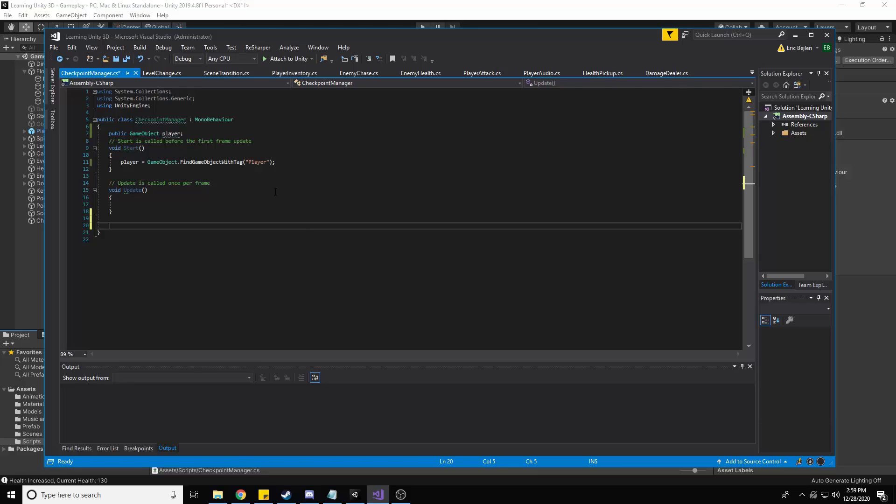
type("public vo")
type("RespawnL")
key("BackSpace")
type("P")
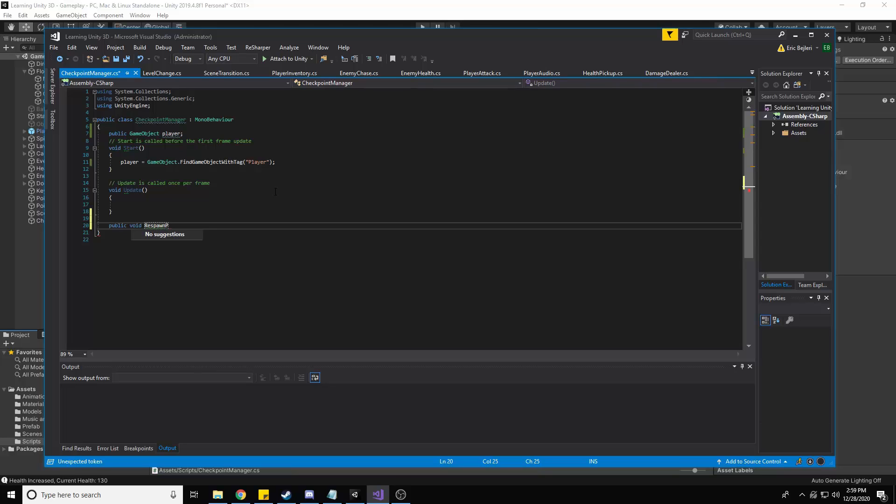
type("layer")
- Declare a public Transform field named currentLocation below the player field
key("Up")
key("Up")
key("Up")
key("Up")
key("Up")
key("Up")
key("Up")
key("Up")
key("Up")
key("Up")
key("Up")
key("Up")
key("Up")
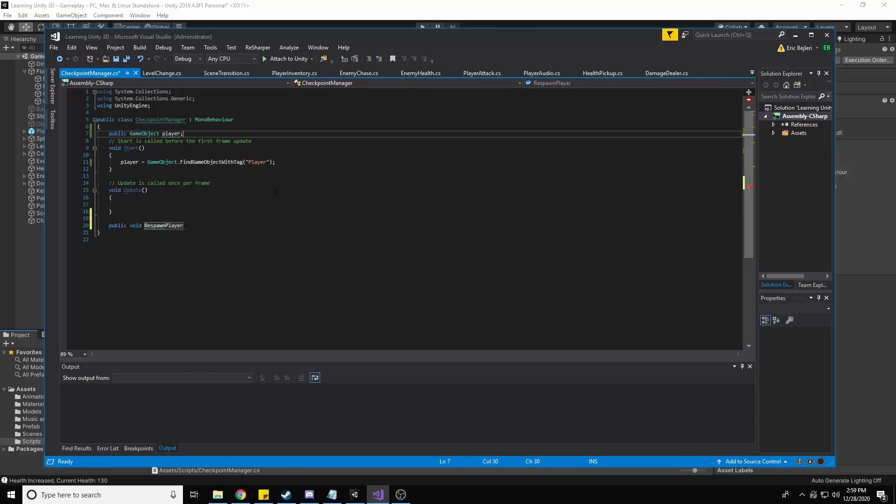
key("Return")
type("public ")
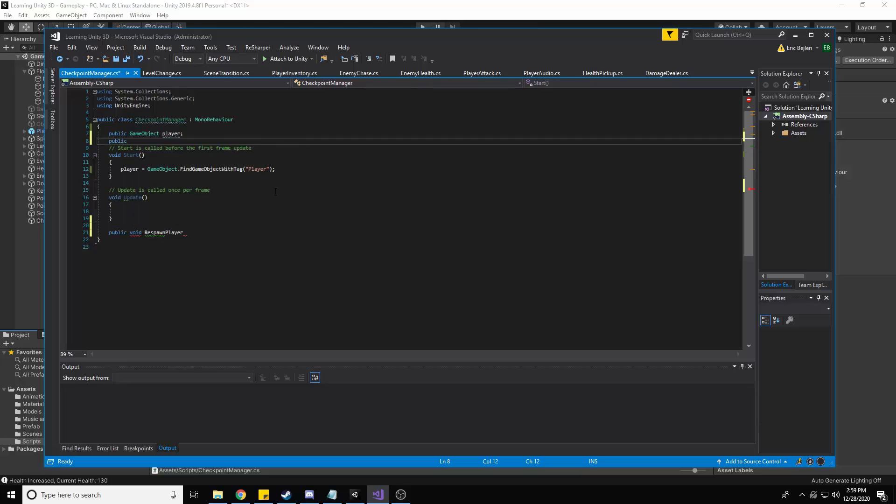
type("Transform currentLoaction")
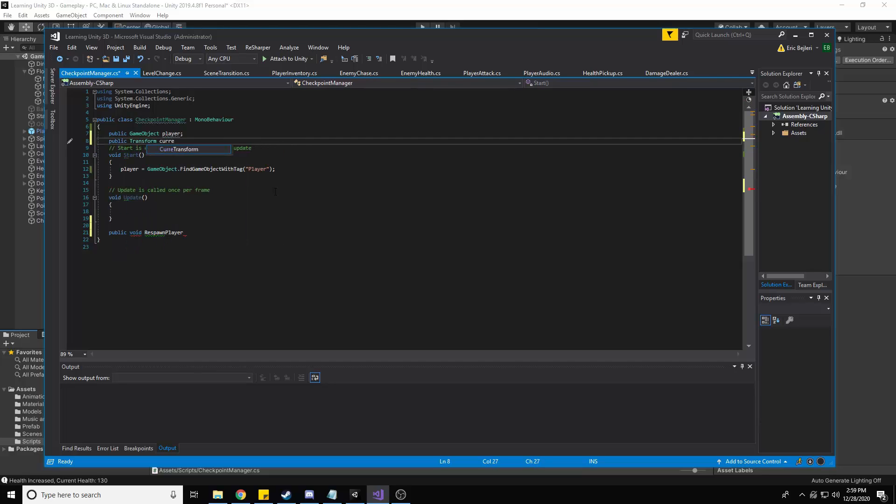
key("BackSpace")
key("BackSpace")
key("BackSpace")
key("BackSpace")
key("BackSpace")
key("BackSpace")
type("cation;")
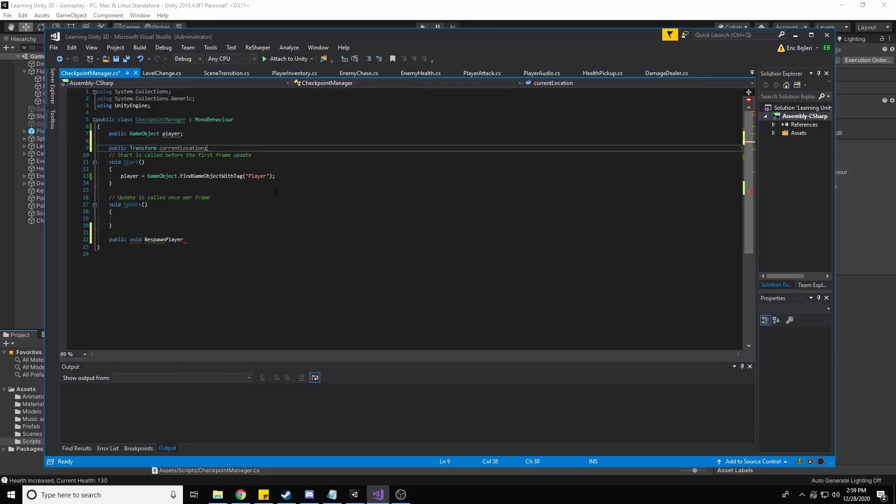
- Rename the public Transform field as respawnLocation
key("BackSpace")
key("BackSpace")
key("BackSpace")
key("BackSpace")
key("BackSpace")
key("BackSpace")
key("BackSpace")
key("BackSpace")
key("BackSpace")
key("BackSpace")
key("BackSpace")
key("BackSpace")
key("BackSpace")
key("BackSpace")
type("resap")
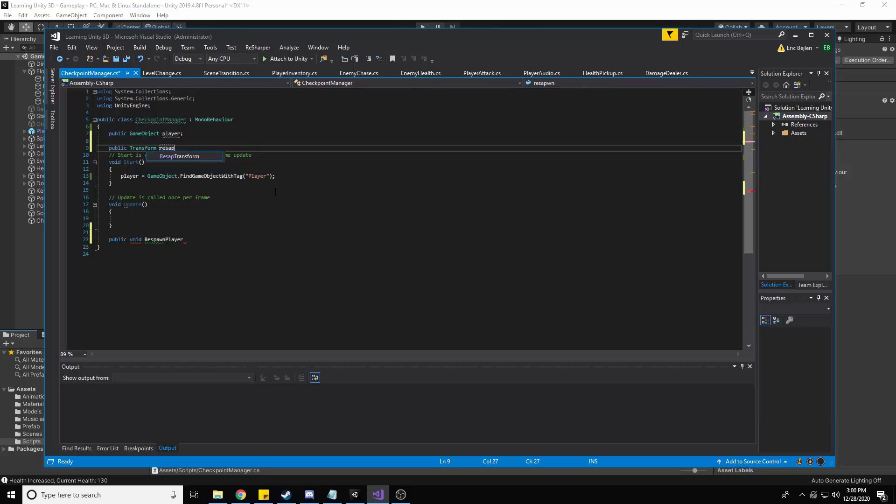
key("BackSpace")
key("BackSpace")
type("pawnLoaction")
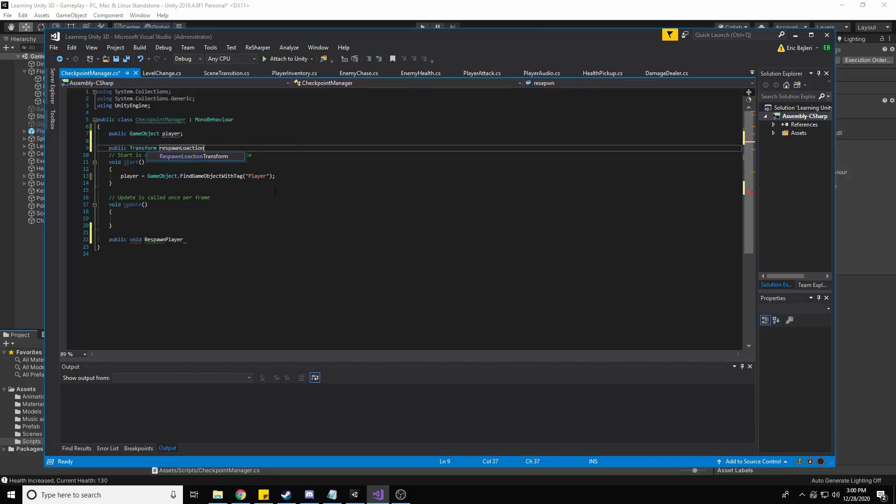
key("BackSpace")
key("BackSpace")
key("BackSpace")
key("BackSpace")
key("BackSpace")
key("BackSpace")
type("cation;")
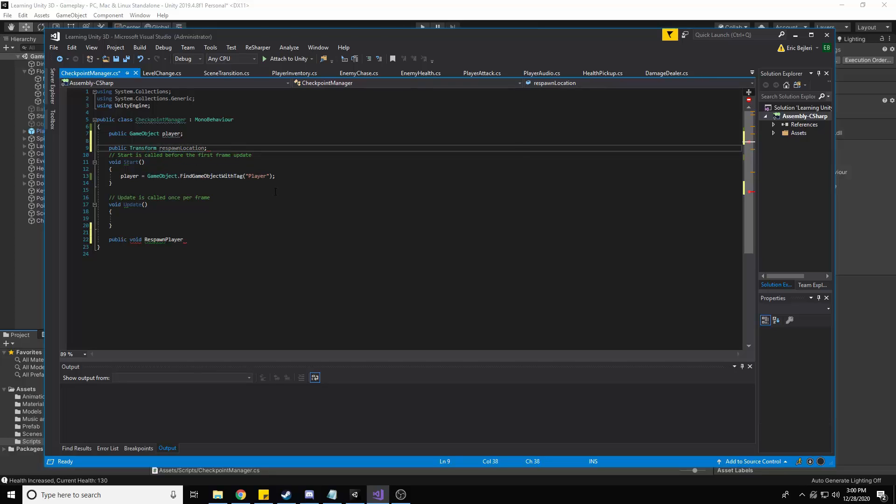
- In Start, set respawnLocation to player.transform after the player lookup and save the script
left_click(290, 180)
left_click(281, 176)
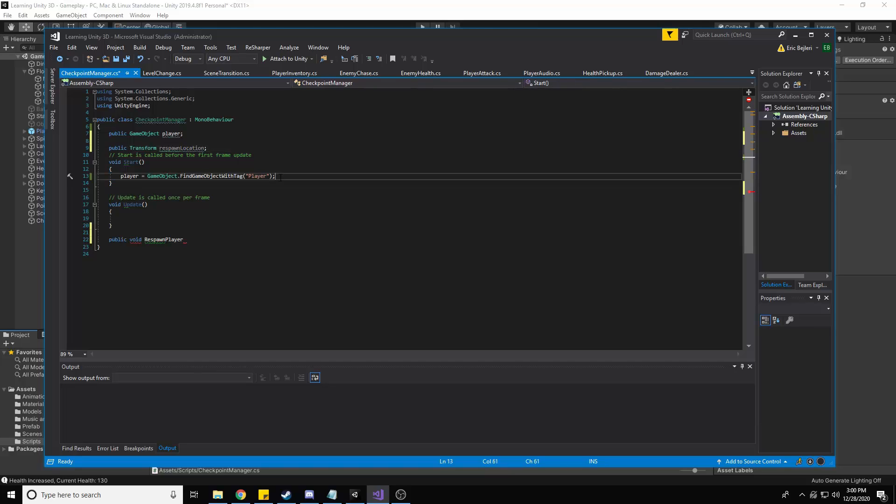
key("Return")
type("p")
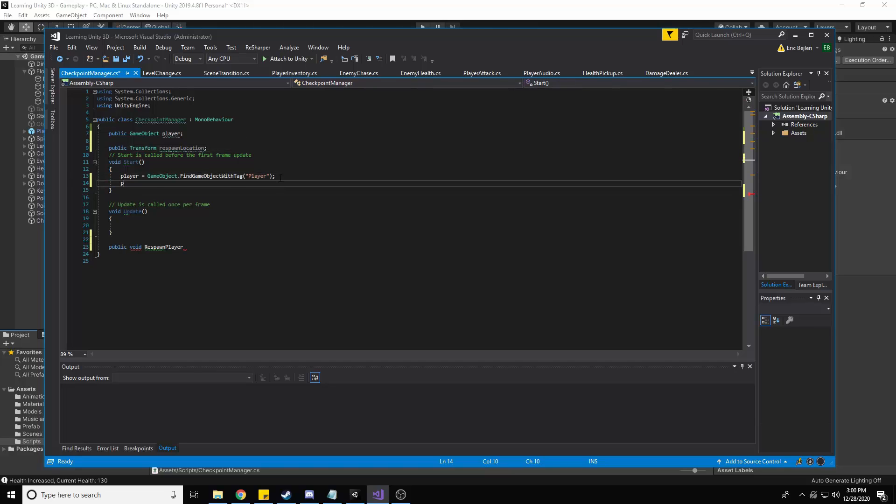
key("BackSpace")
type("respawnLocation = player.transform;")
key("ctrl+s")
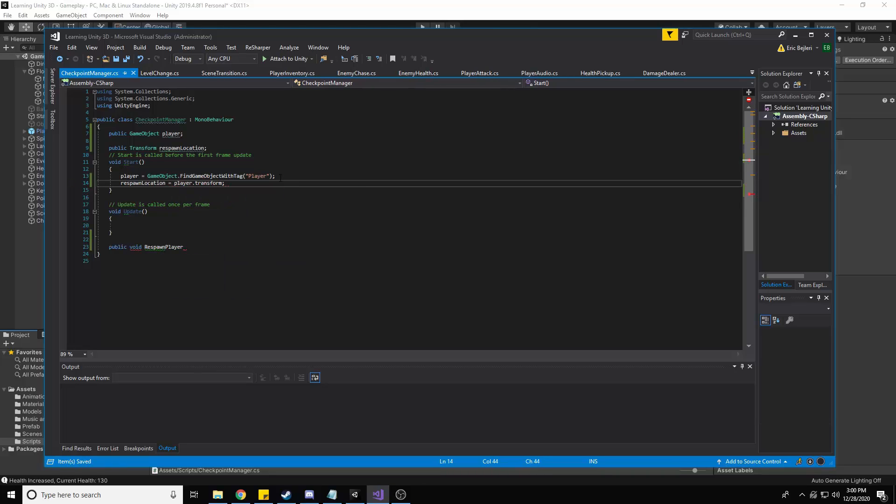
- Complete the RespawnPlayer declaration with empty parentheses and an empty method body
left_click(189, 253)
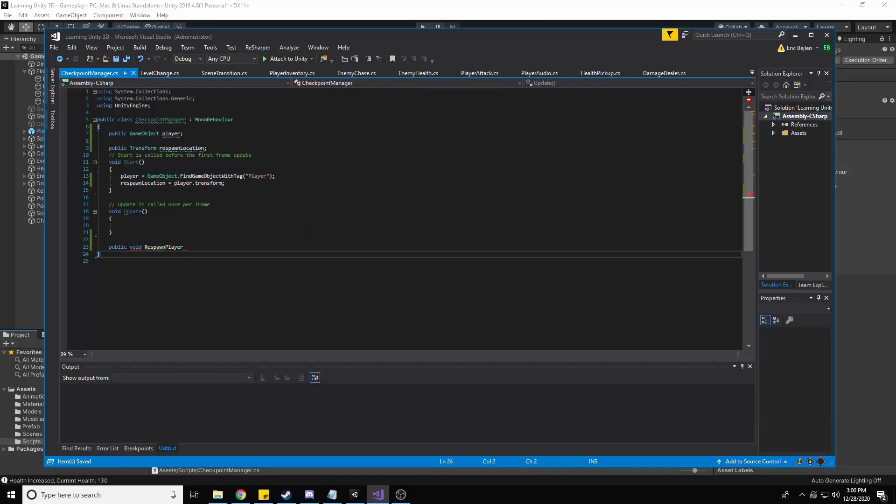
left_click(274, 244)
type("()")
key("Return")
type("{")
key("Return")
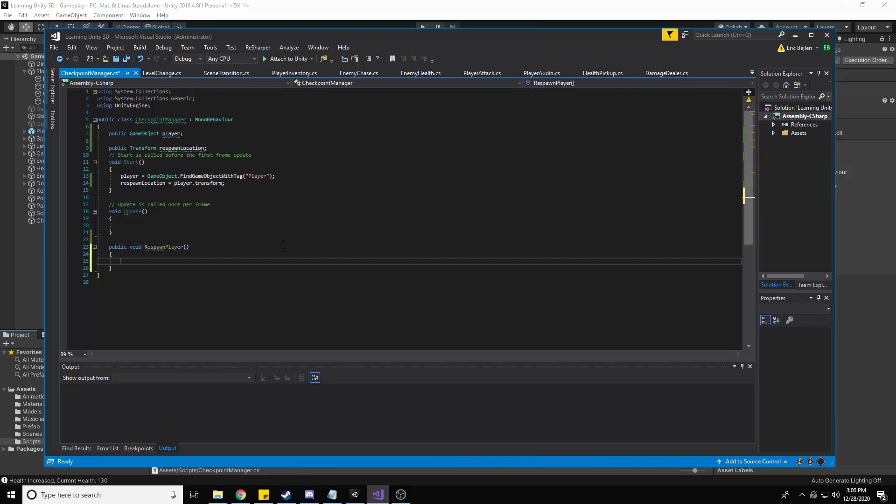
- In RespawnPlayer, set player.transform.position to respawnLocation.position and save the script
type("player.po")
key("BackSpace")
key("BackSpace")
key("BackSpace")
key("BackSpace")
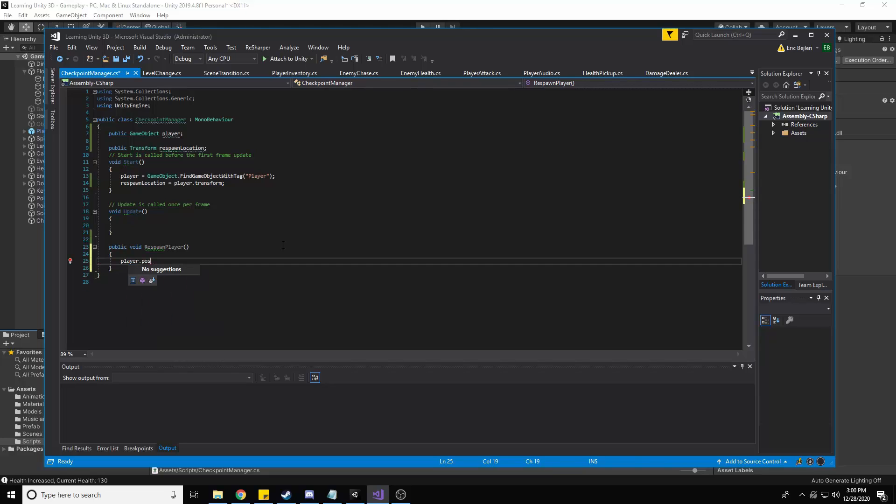
type(".")
key("BackSpace")
type("r")
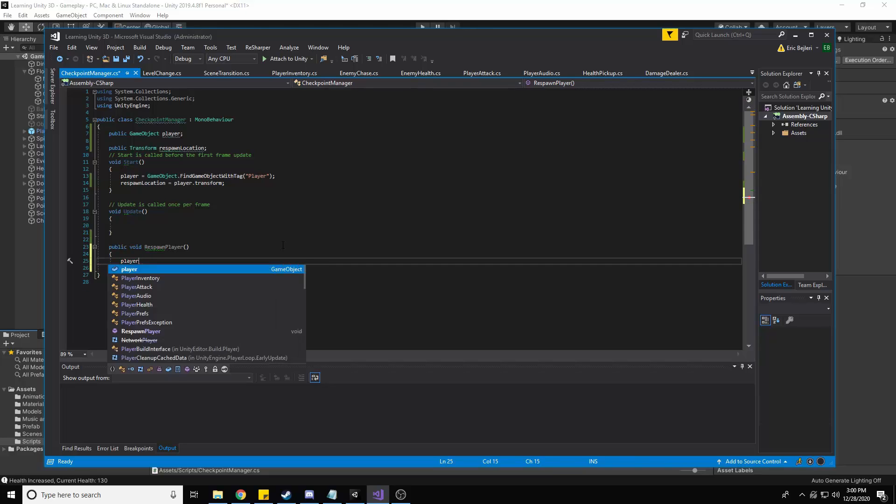
type(".transform.position")
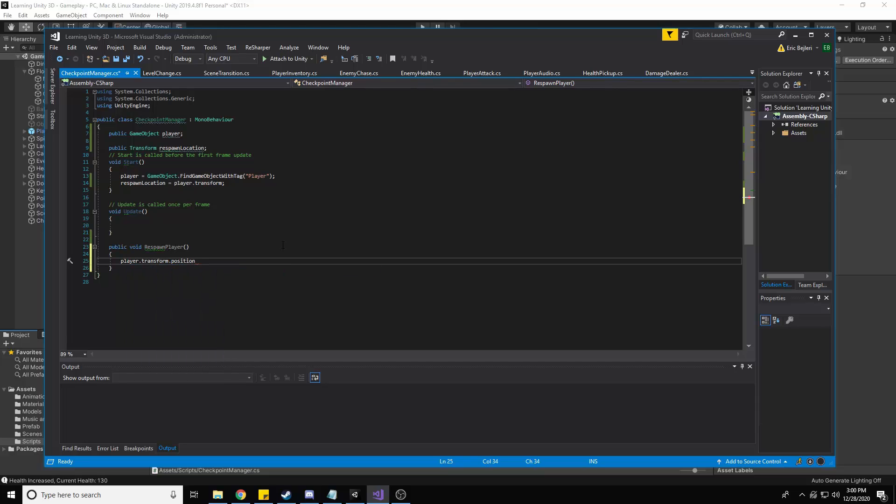
type(" = respawnLocation.position;")
key("ctrl+s")
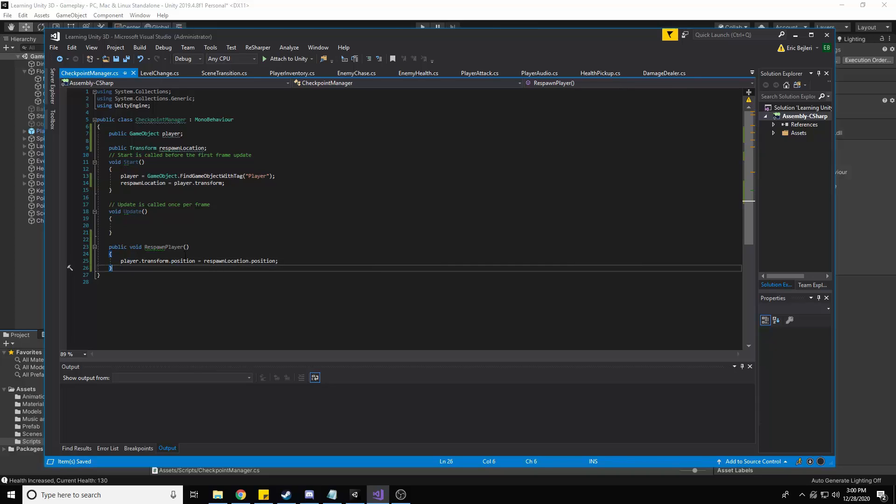
- Delete the unused Update method together with its comment from the CheckpointManager class
left_click(146, 232)
left_click_drag(146, 233, 106, 204)
key("Delete")
key("Delete")
key("Delete")
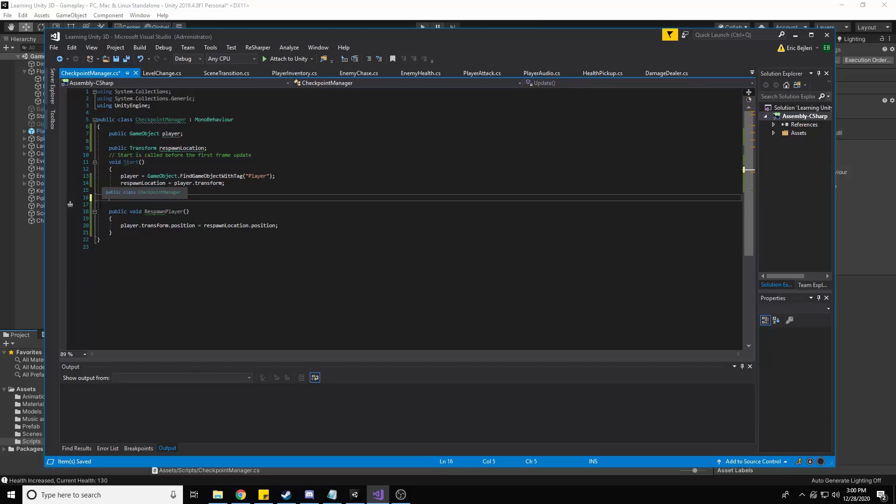
- Below RespawnPlayer, begin declaring a public void method named SetNewCheckpoint
left_click(180, 228)
key("Return")
key("Return")
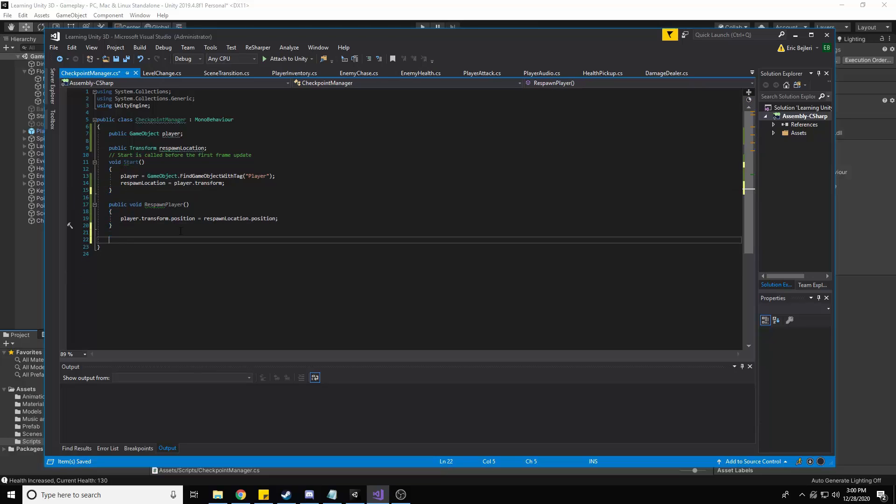
type("partia")
key("BackSpace")
key("BackSpace")
key("BackSpace")
type("public void SetNew")
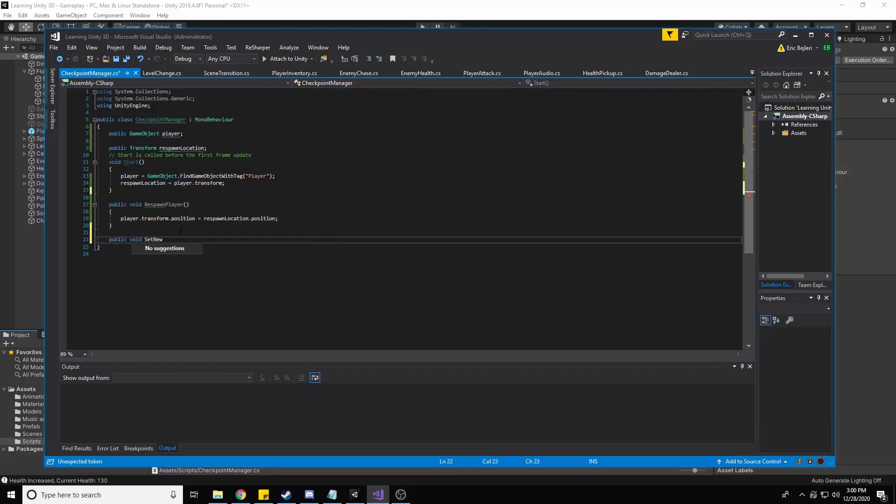
type("Spo")
type("ckpoint(")
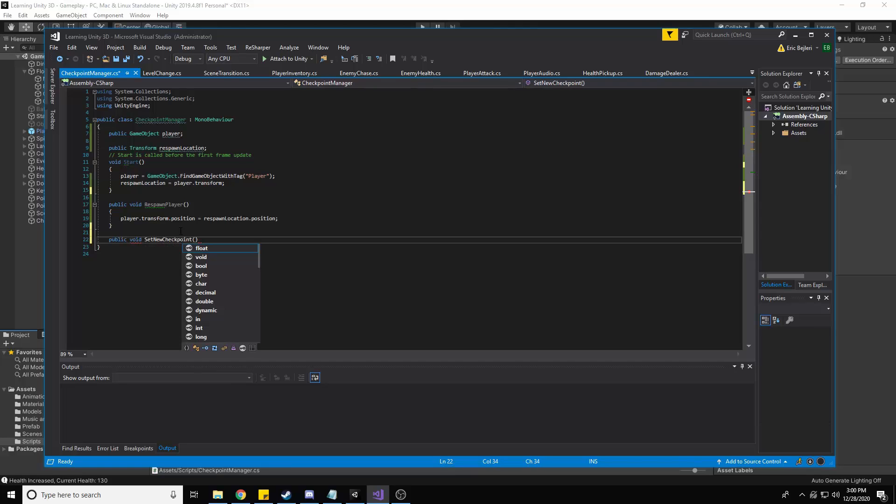
- Give SetNewCheckpoint a Transform parameter named newLocation and an empty method body
type("Transform ")
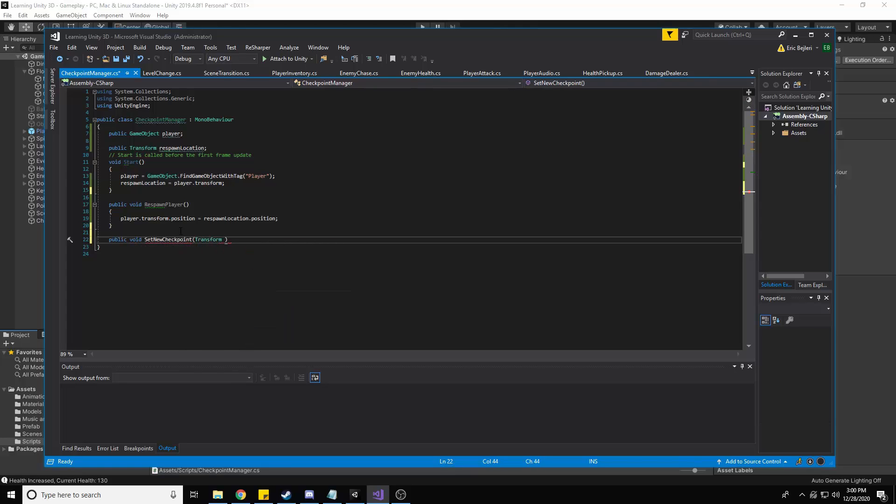
type("new")
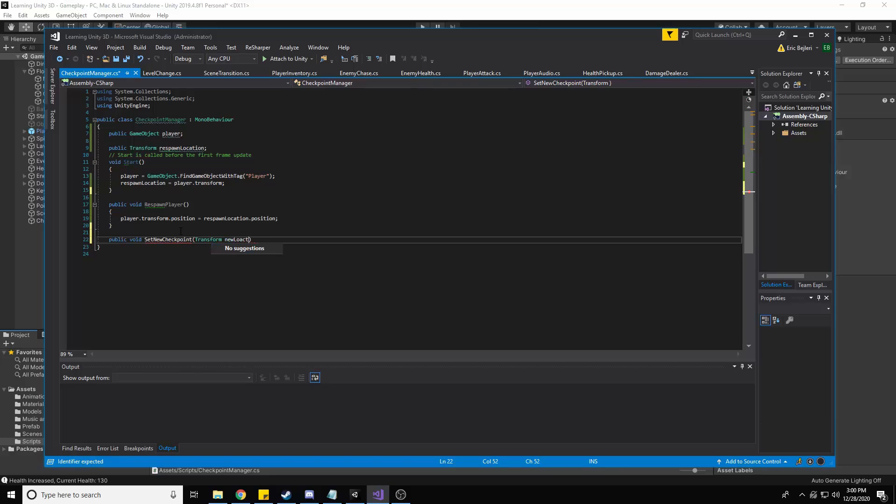
type("Location")
key("Right")
key("Return")
type("{")
key("Return")
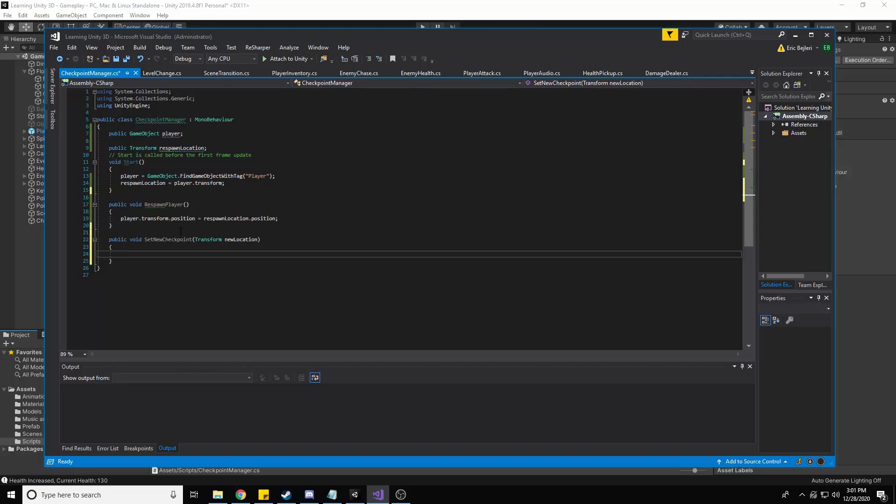
- In SetNewCheckpoint, assign newLocation to respawnLocation and save the script
type("respawnLocation = ")
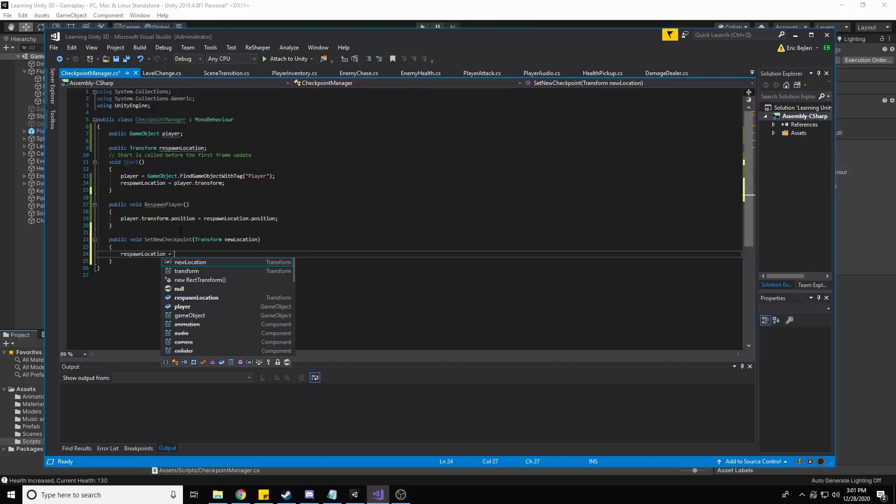
type("newLocation;")
key("ctrl+s")
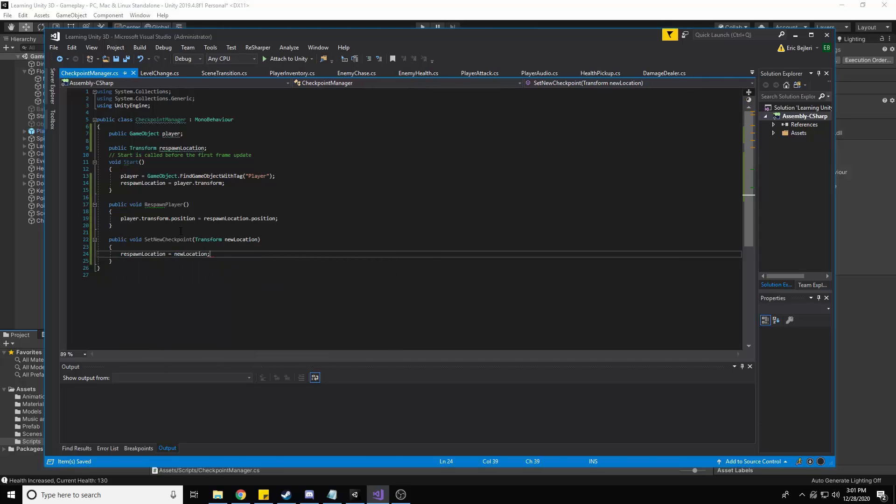
double_click(176, 239)
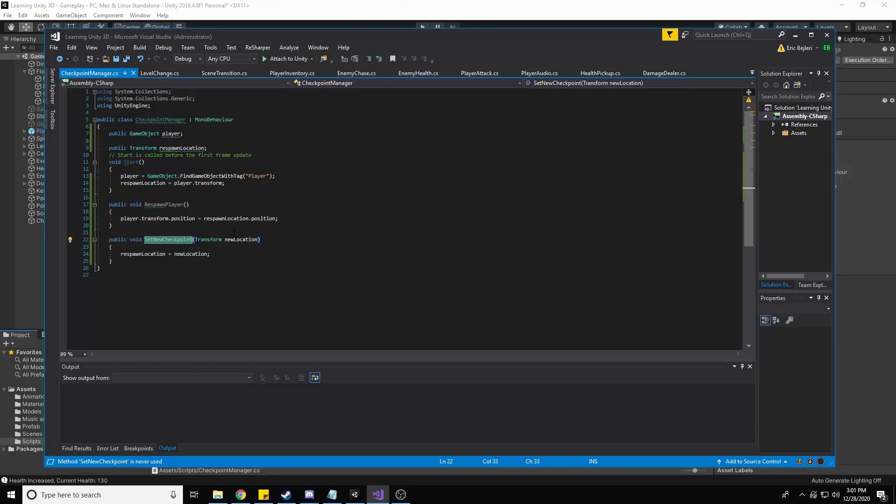
- Switch to Unity and create a C# script named Checkpoint in the Scripts folder
left_click(394, 9)
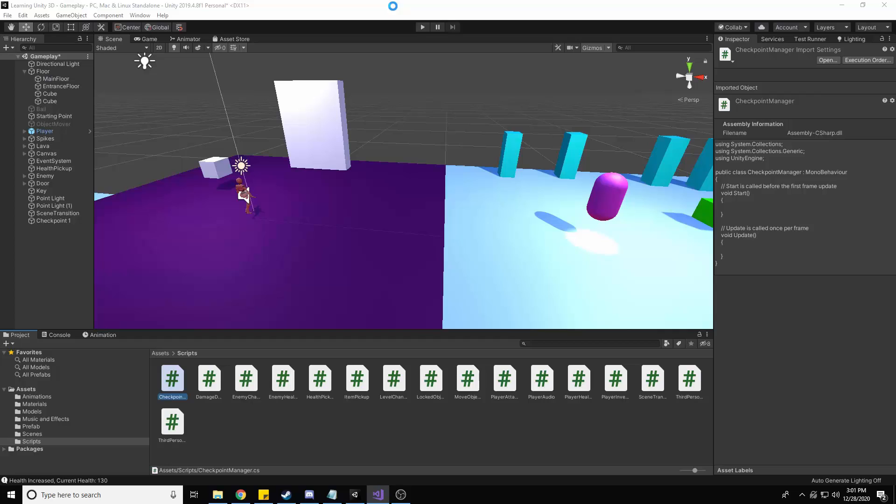
right_click(350, 420)
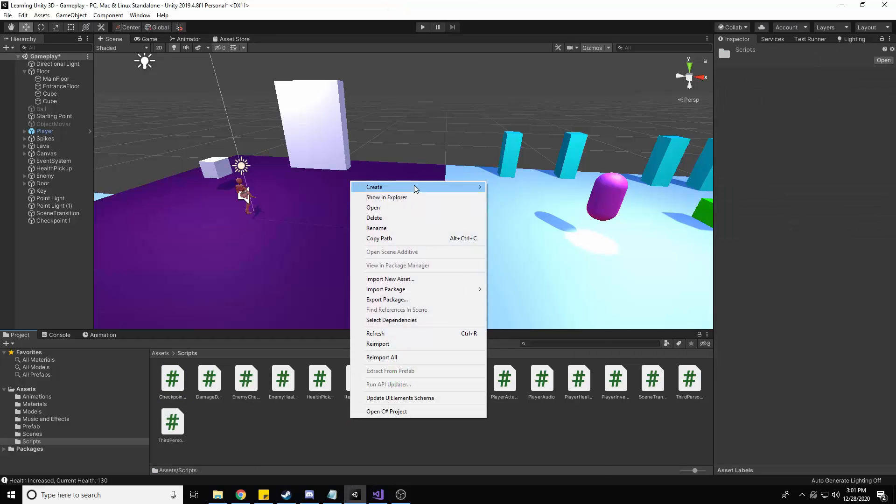
mouse_move(415, 188)
left_click(526, 158)
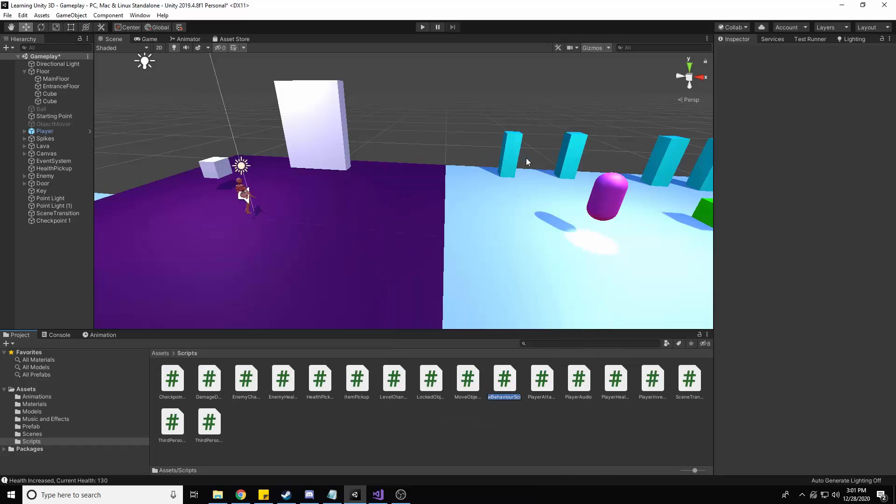
type("Checkpoint")
key("Return")
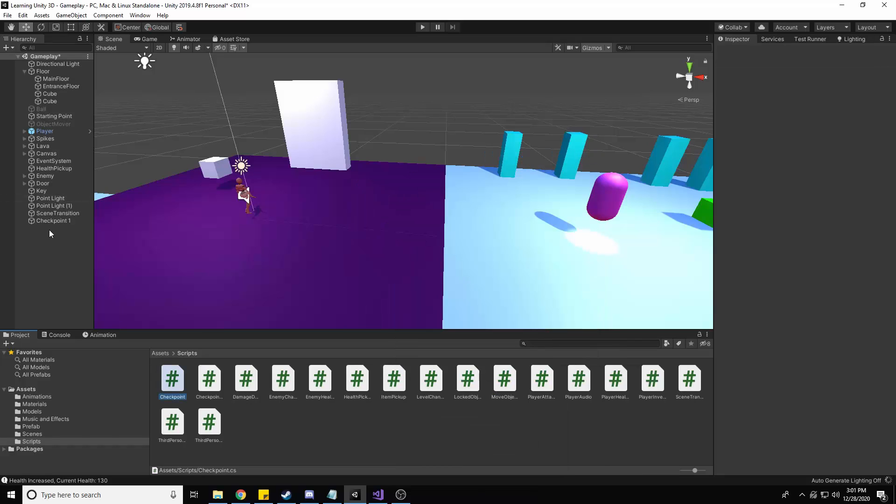
- Create an empty game object in the Gameplay scene and name it CheckpointManager
right_click(53, 242)
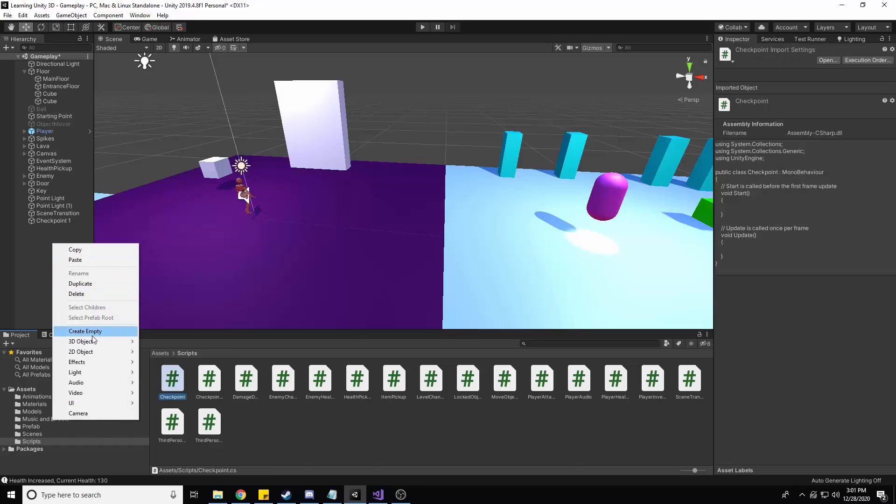
left_click(85, 331)
right_click(63, 228)
left_click(88, 258)
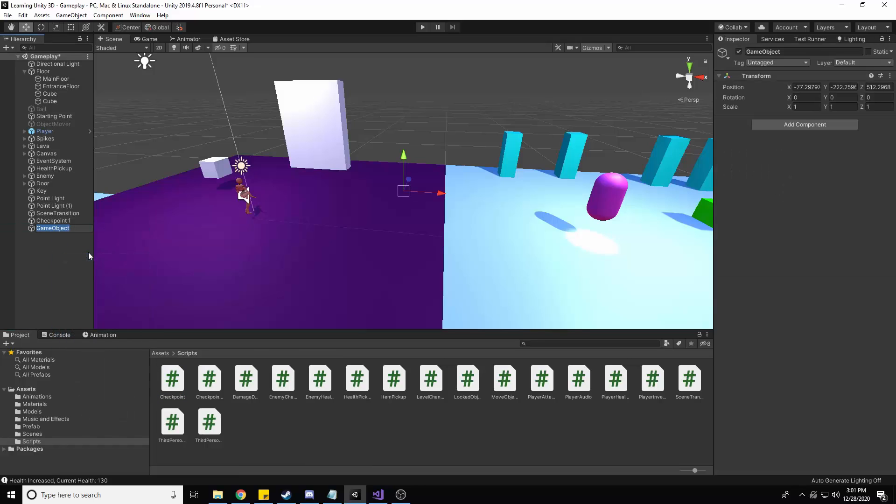
type("CheckpointManager")
key("Return")
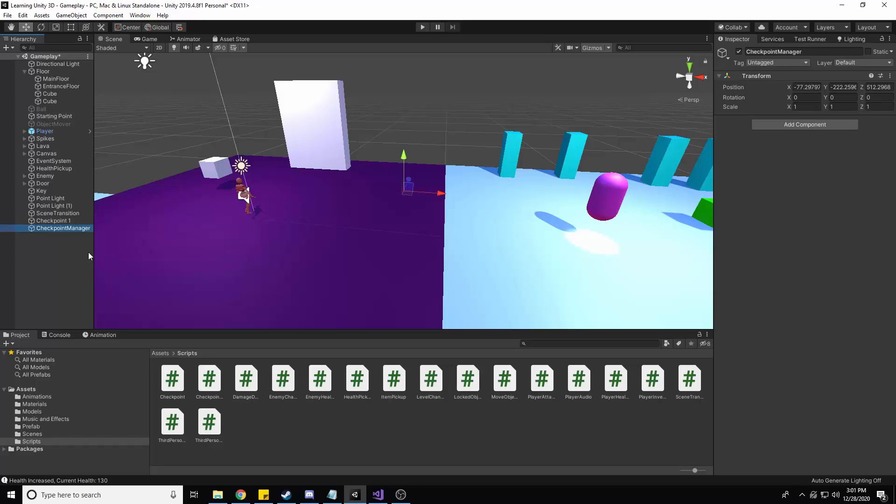
- Add the Checkpoint Manager script component to the CheckpointManager object and save the scene
left_click(813, 127)
type("Chec")
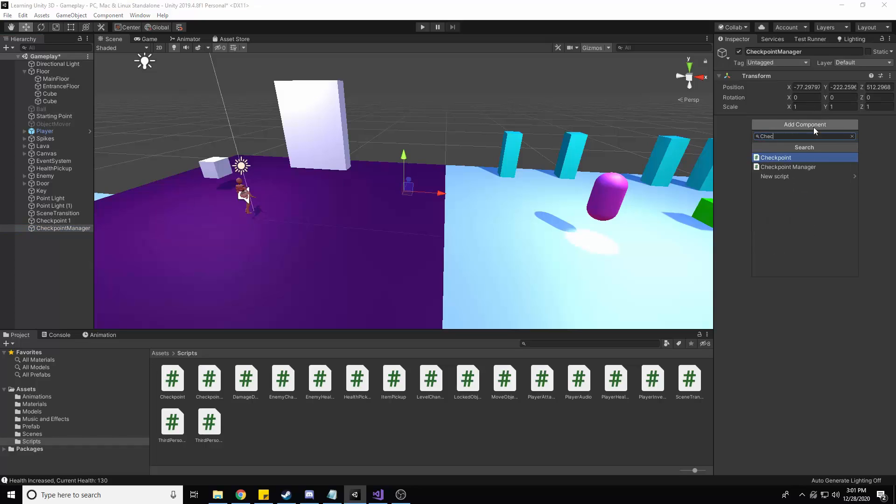
key("Down")
key("Return")
key("ctrl+s")
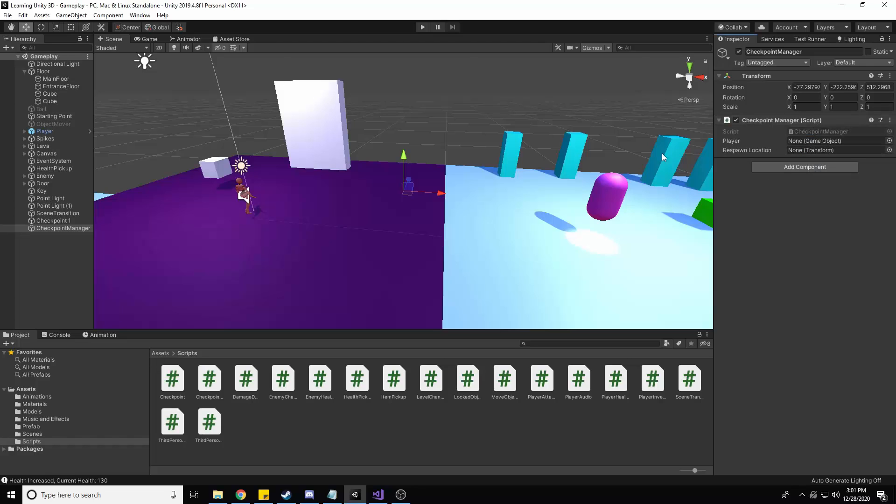
- Assign the Player object to the Checkpoint Manager's Player field and apply all of Player's overrides to its prefab
left_click_drag(47, 131, 848, 141)
left_click(45, 131)
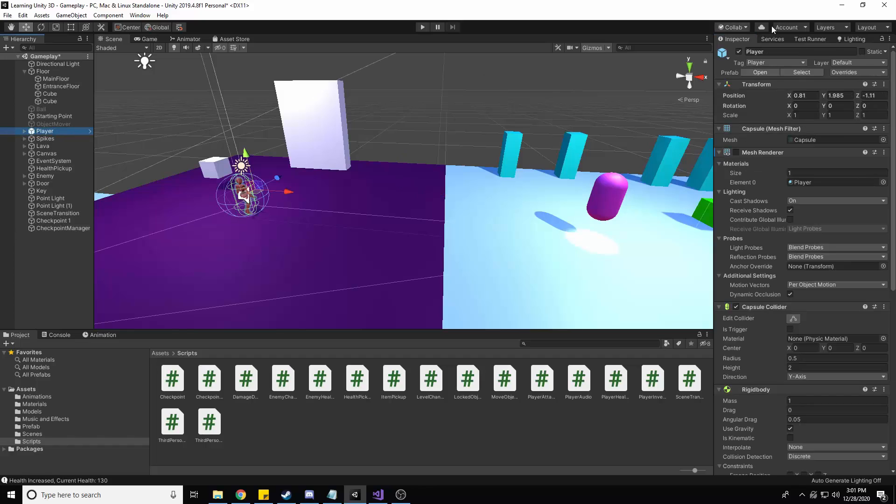
left_click(847, 71)
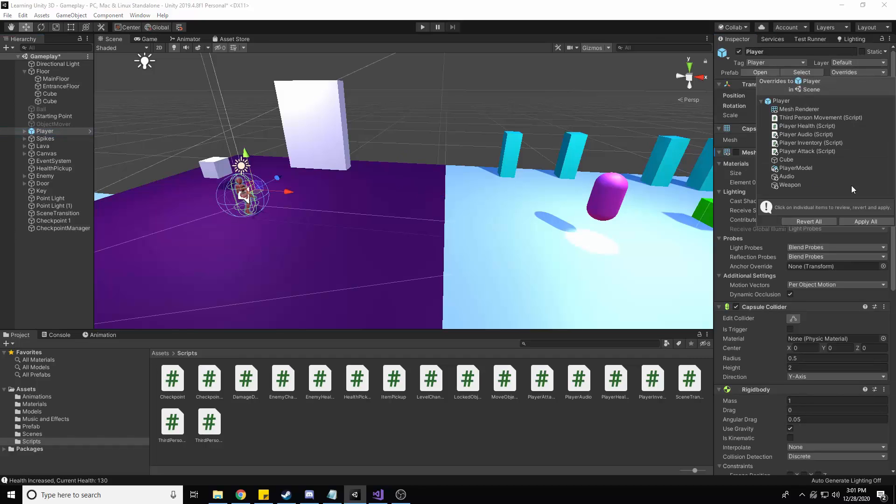
left_click(863, 220)
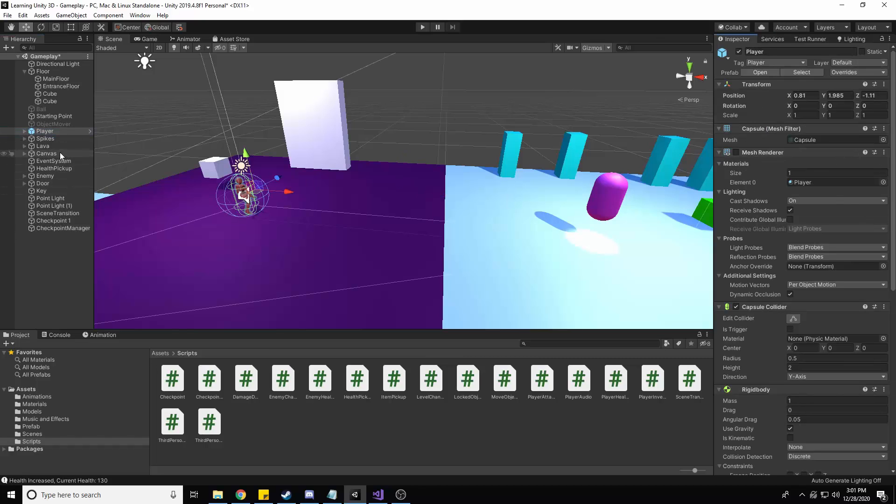
- Run the game with CheckpointManager selected to check its Player and Respawn Location fields, and stop it again
left_click(66, 227)
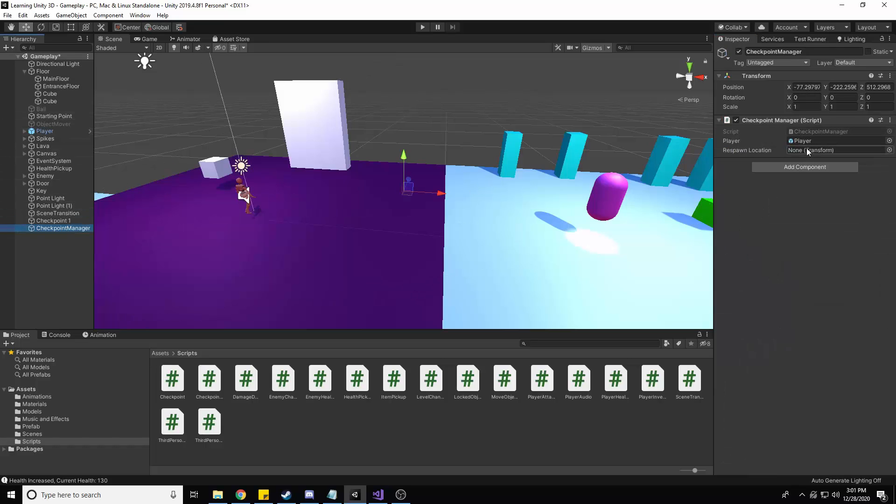
left_click(423, 26)
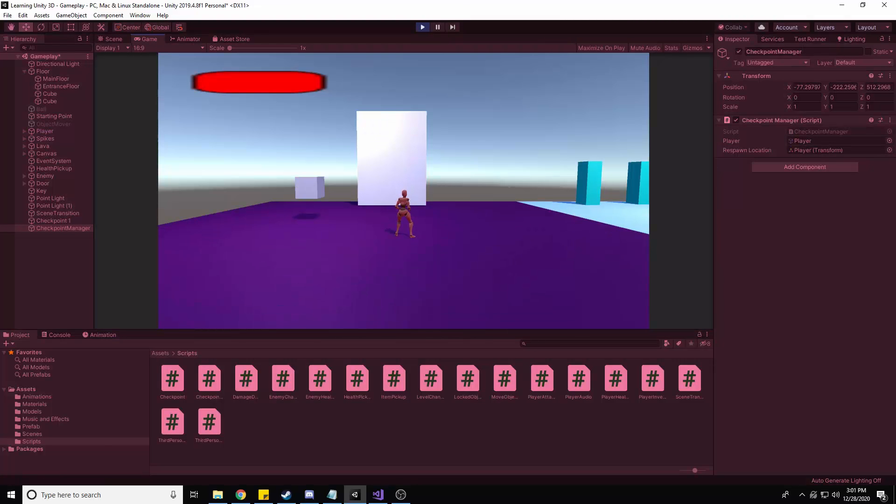
key("Escape")
left_click(423, 27)
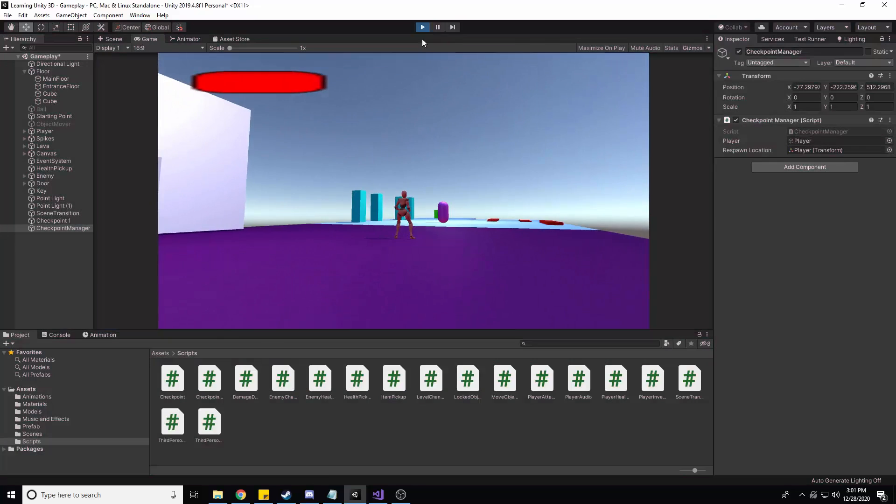
- Switch to Visual Studio and change the type of the respawnLocation field to Vector3
left_click(378, 494)
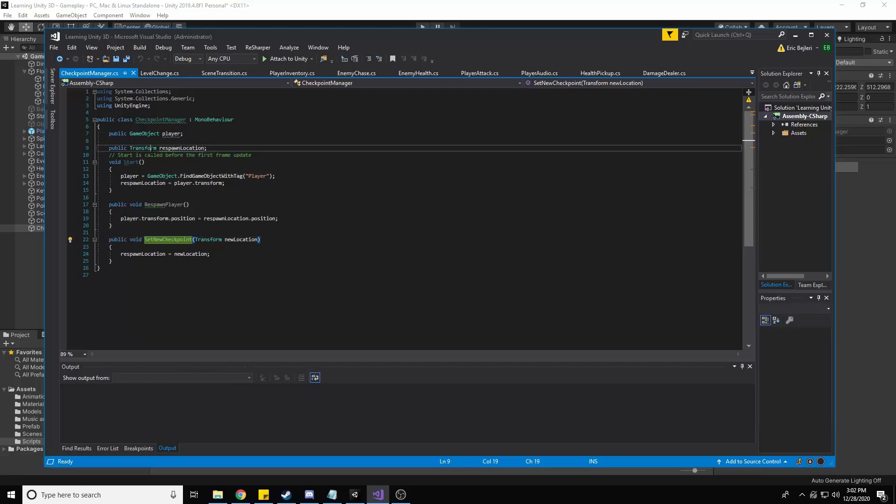
double_click(143, 148)
type("Vector3")
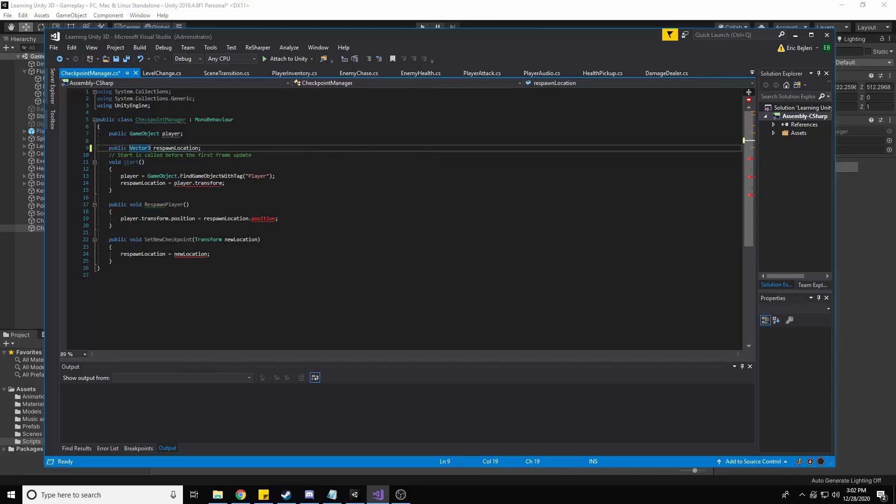
- In Start, set respawnLocation to player.transform.position and save the script
left_click_drag(222, 183, 175, 183)
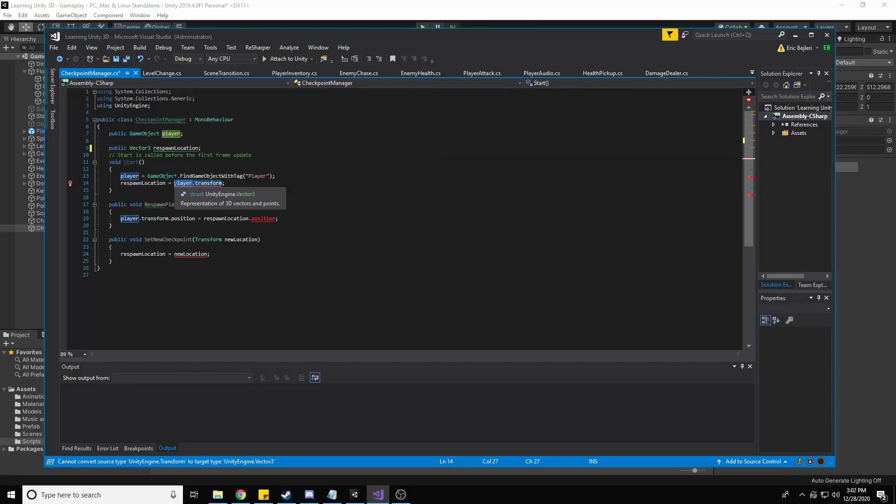
key("BackSpace")
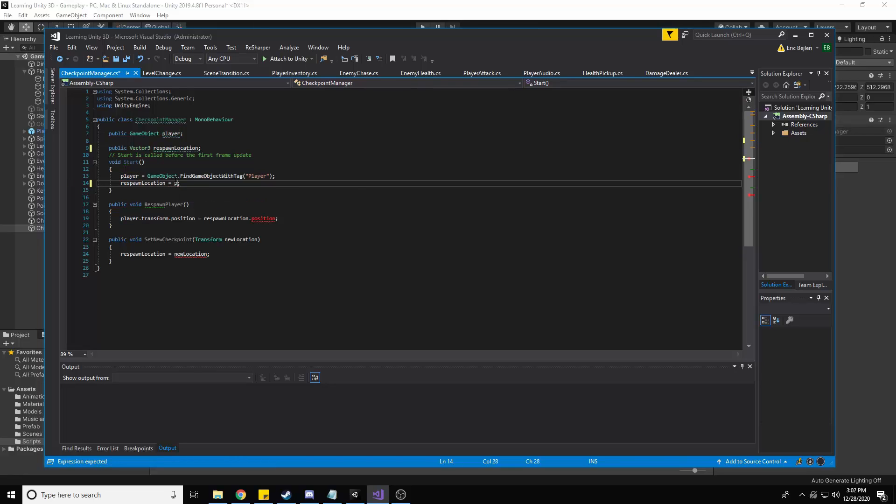
type("player.transform.position;")
key("ctrl+s")
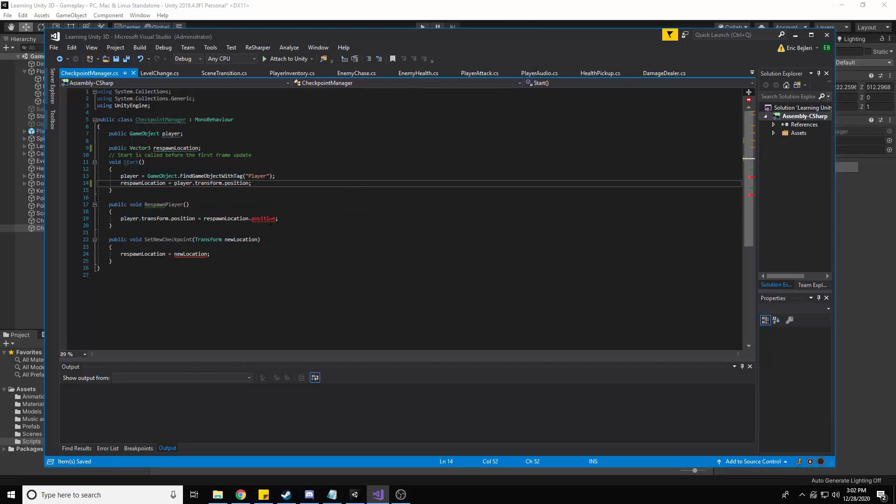
- In RespawnPlayer, remove .position from respawnLocation so the line reads player.transform.position = respawnLocation
double_click(270, 219)
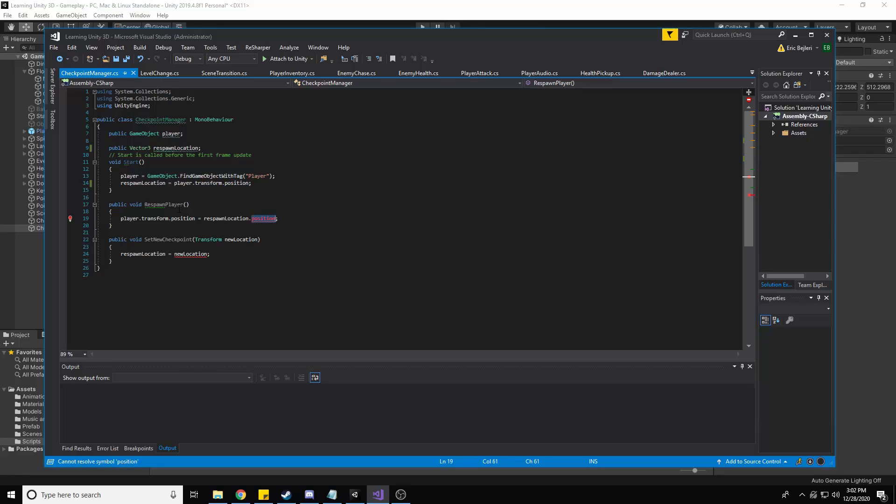
double_click(155, 219)
key("BackSpace")
key("BackSpace")
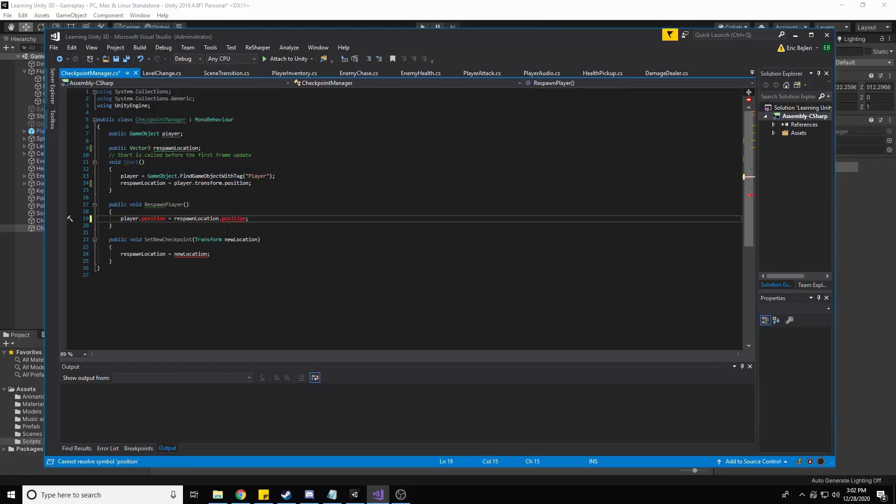
double_click(234, 219)
key("BackSpace")
key("BackSpace")
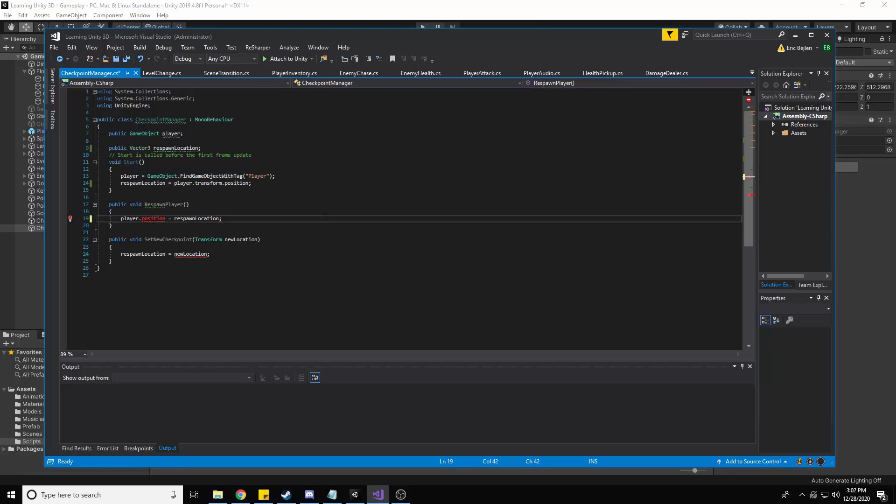
key("ctrl+s")
left_click(142, 219)
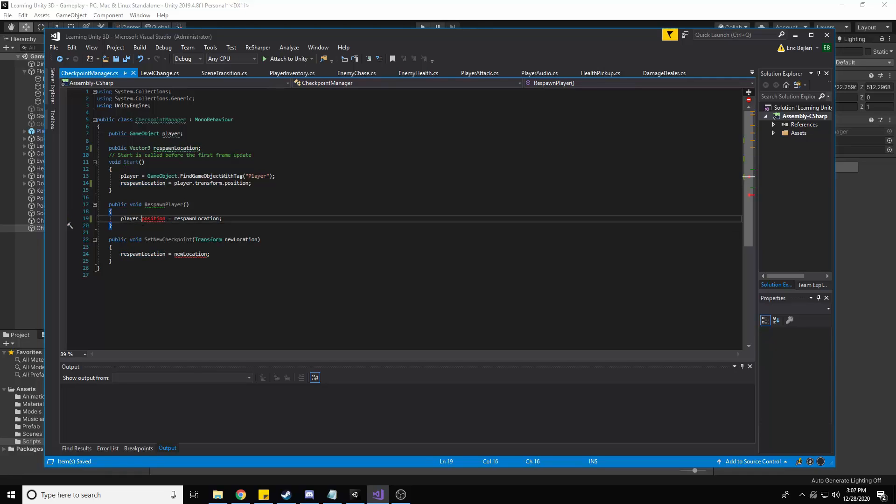
type("transform")
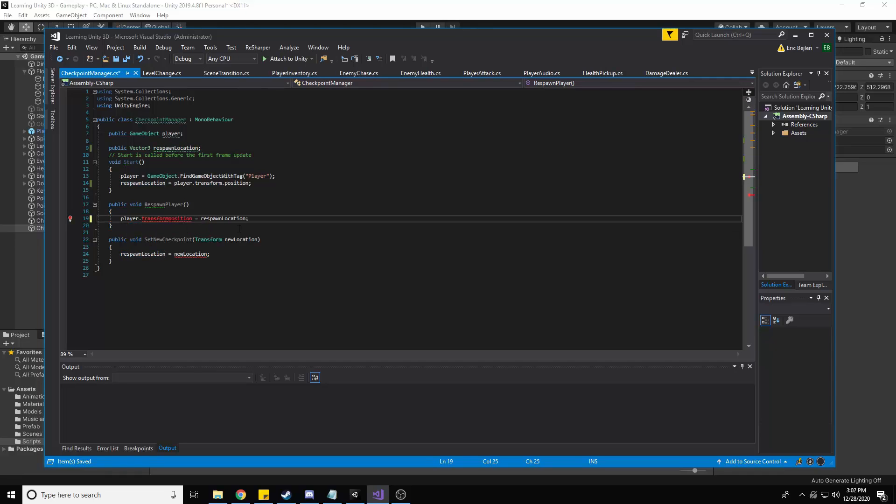
type(".")
- In SetNewCheckpoint, change the assignment to respawnLocation = newLocation.position and save the script
left_click(206, 254)
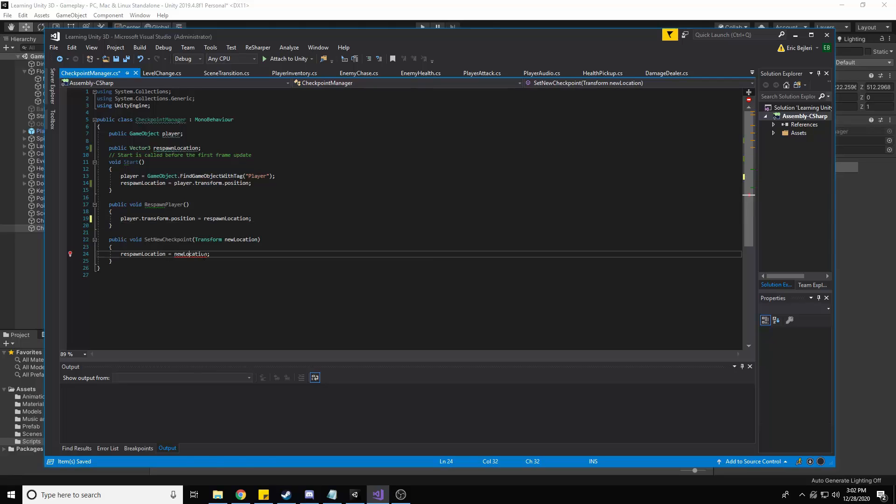
key("Right")
type(".position")
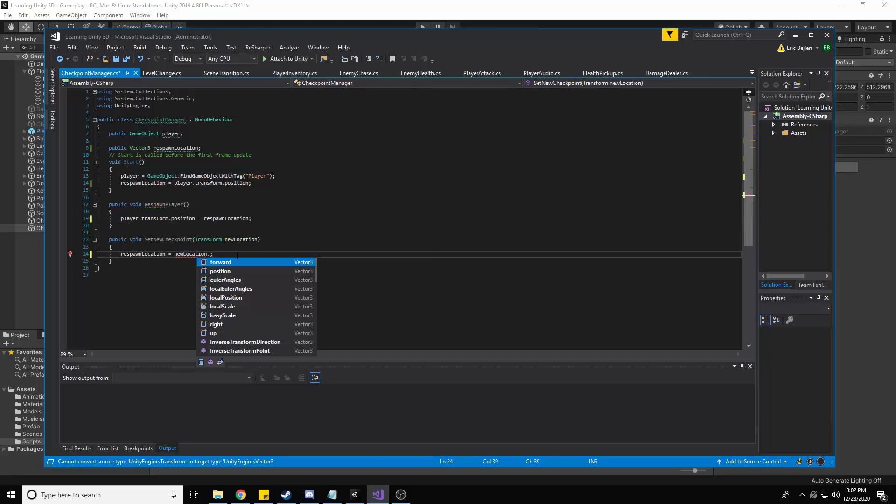
key("ctrl+s")
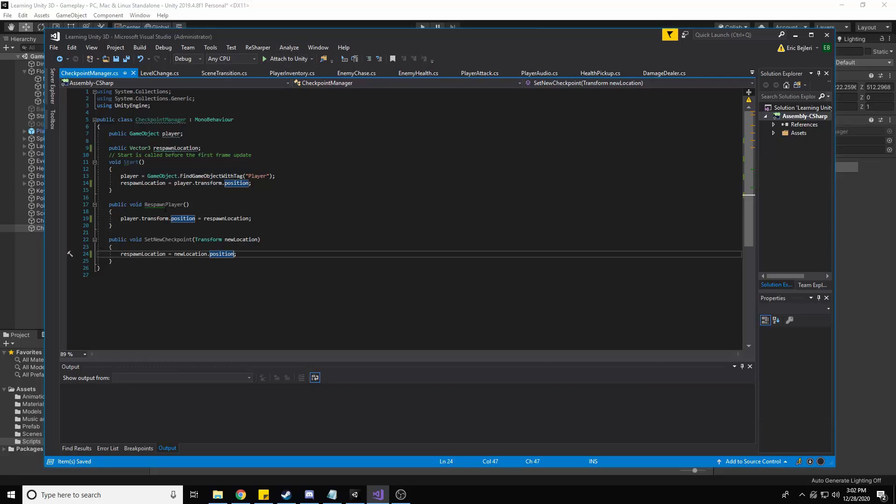
- Switch to Unity and open the Checkpoint script from the Scripts folder in Visual Studio
key("alt+Tab")
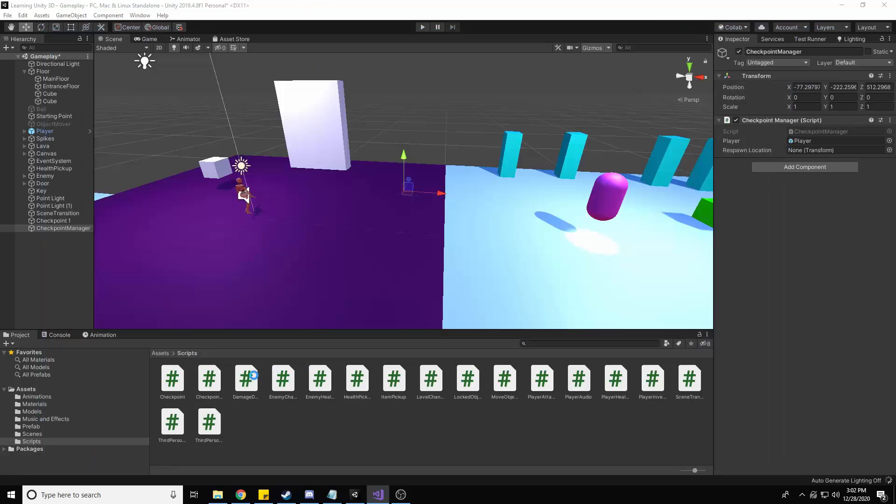
left_click(219, 385)
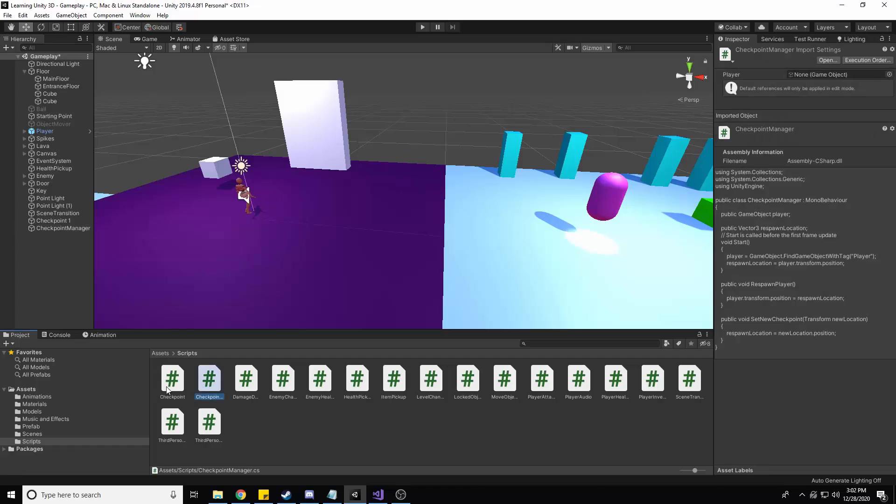
left_click(175, 385)
double_click(173, 381)
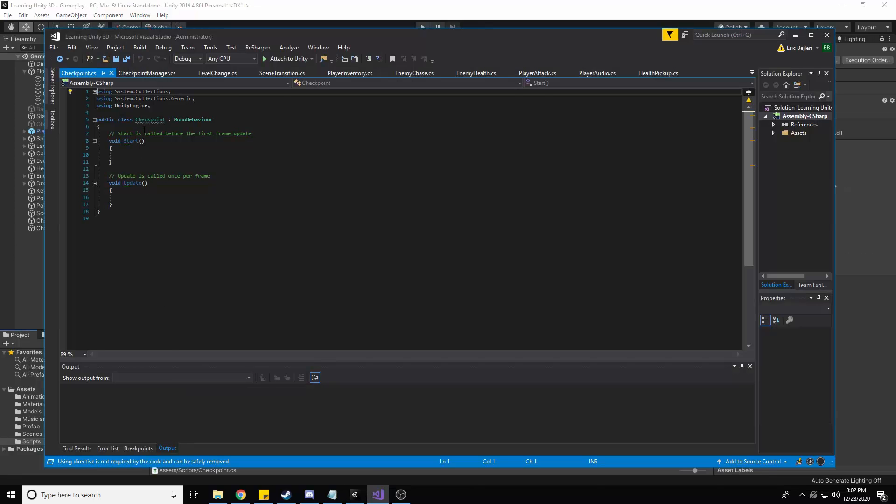
- Declare a public GameObject field named checkPointManager at the beginning of the Checkpoint class
key("Return")
type("public")
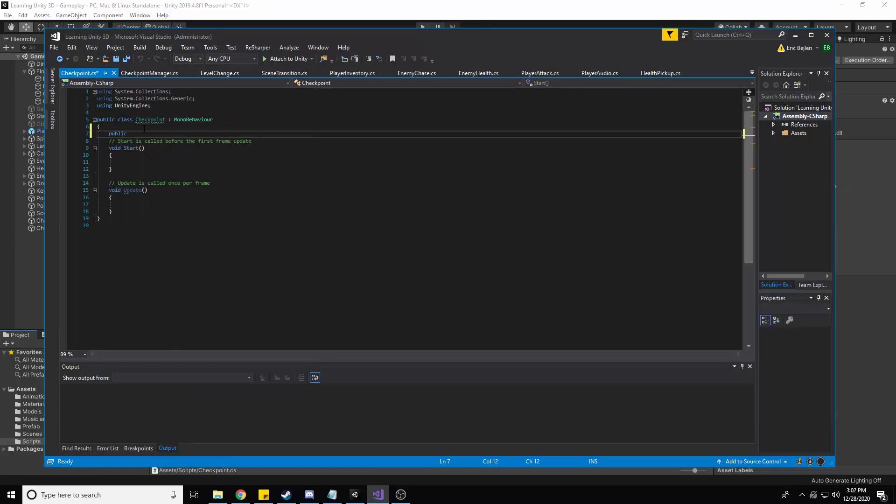
type(" GameObject checkPointManager")
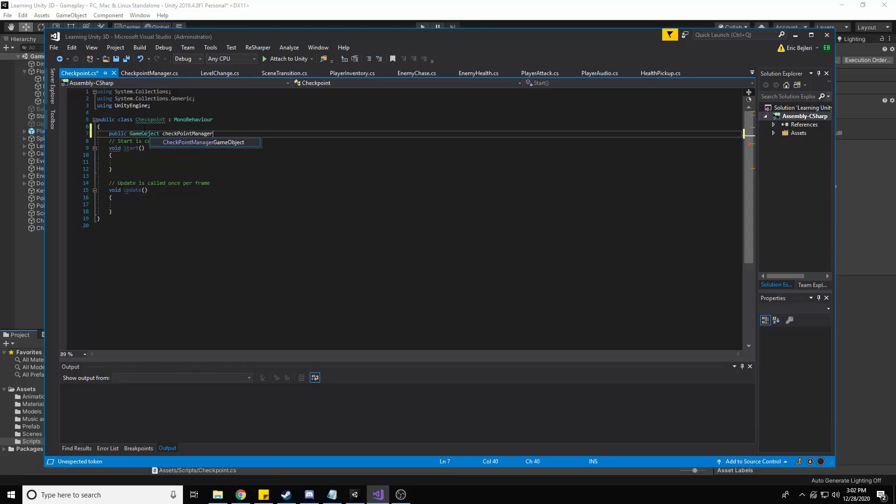
key("Escape")
key("Down")
key("Down")
key("Down")
key("Down")
key("Up")
key("Up")
key("Up")
key("Up")
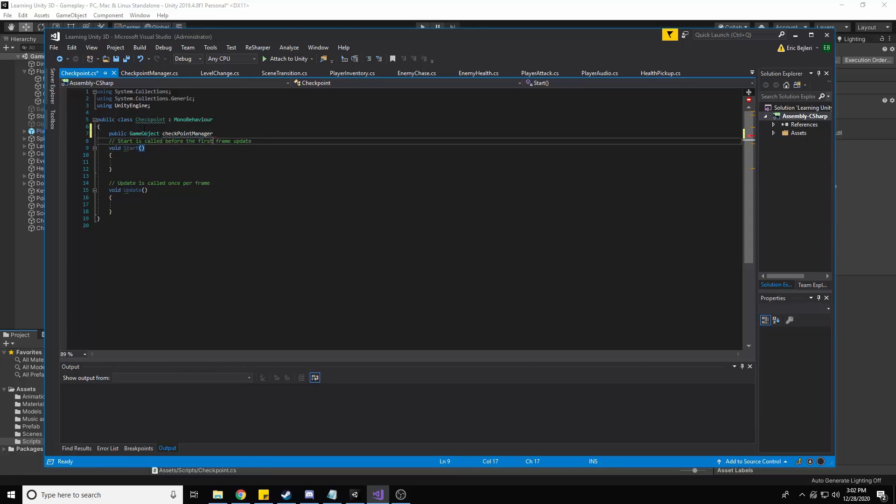
key("End")
type(";")
- In Start, assign checkPointManager = GameObject.Find("CheckpointManager") and save the script
key("Down")
key("Down")
key("Down")
key("Down")
type("chec")
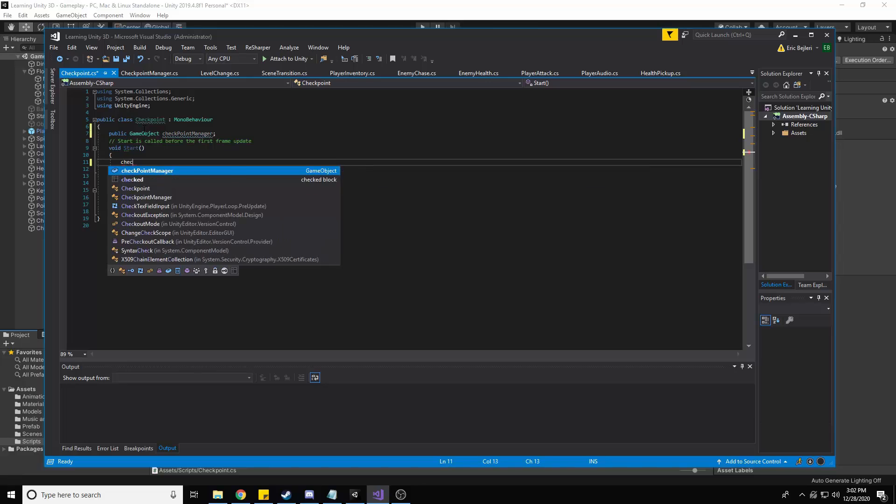
key("Tab")
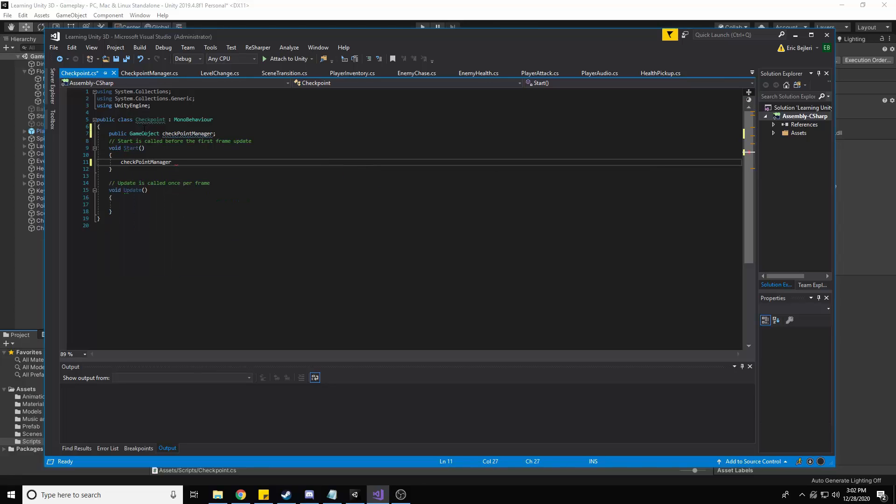
type("= G")
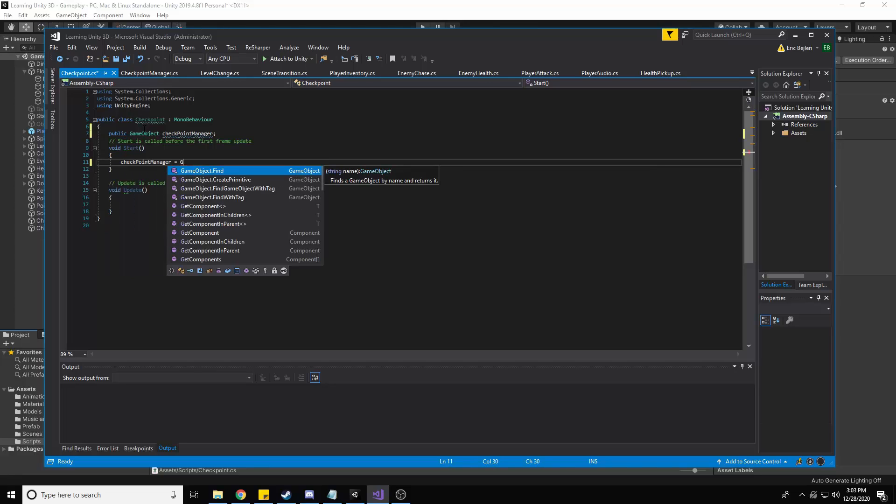
key("Tab")
type("\"Check\"")
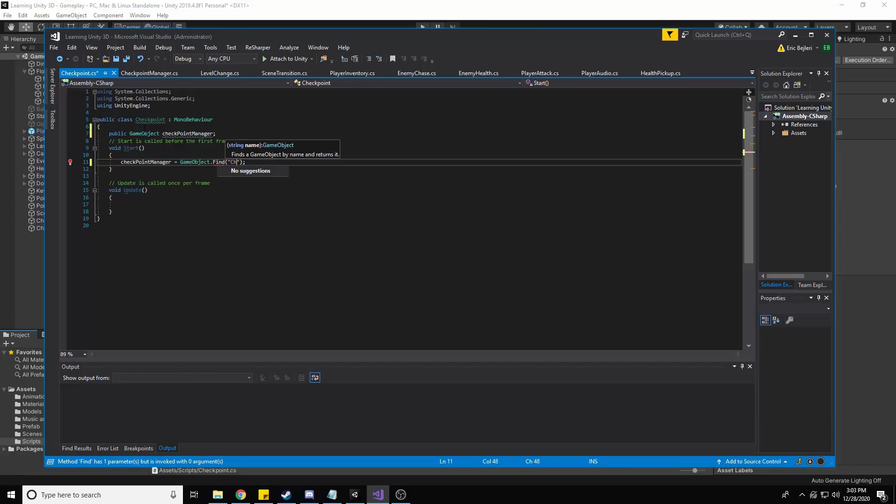
type("pointManager")
key("End")
key("ctrl+s")
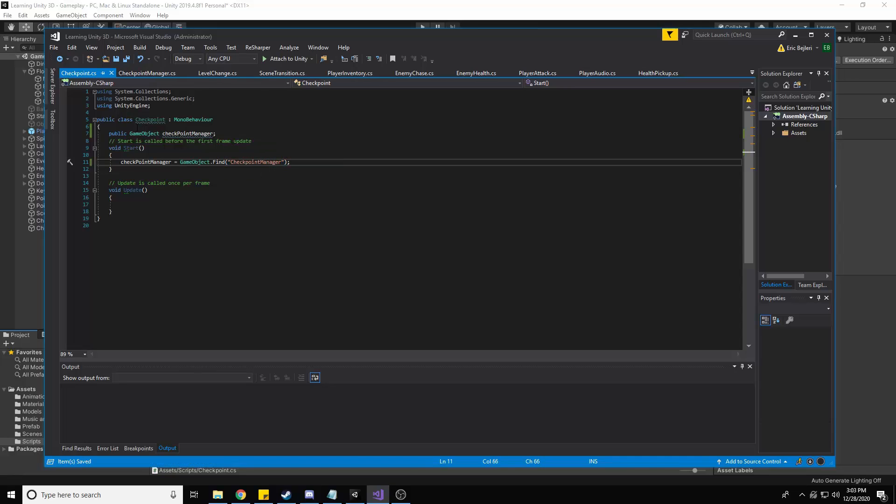
- Delete the Update method together with its comment from the Checkpoint script
left_click(147, 204)
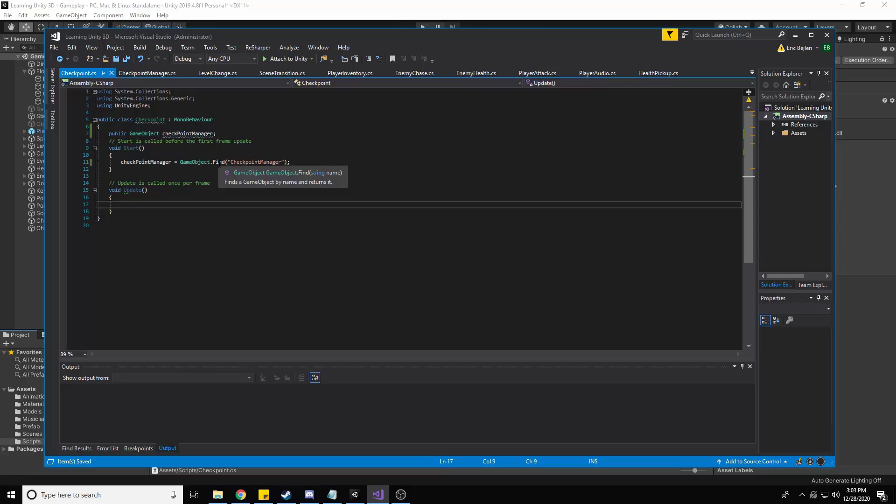
double_click(218, 163)
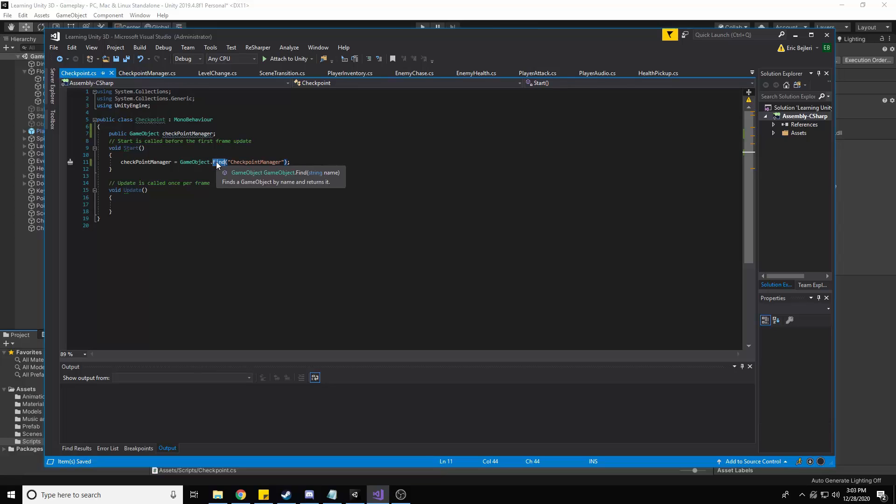
left_click(144, 204)
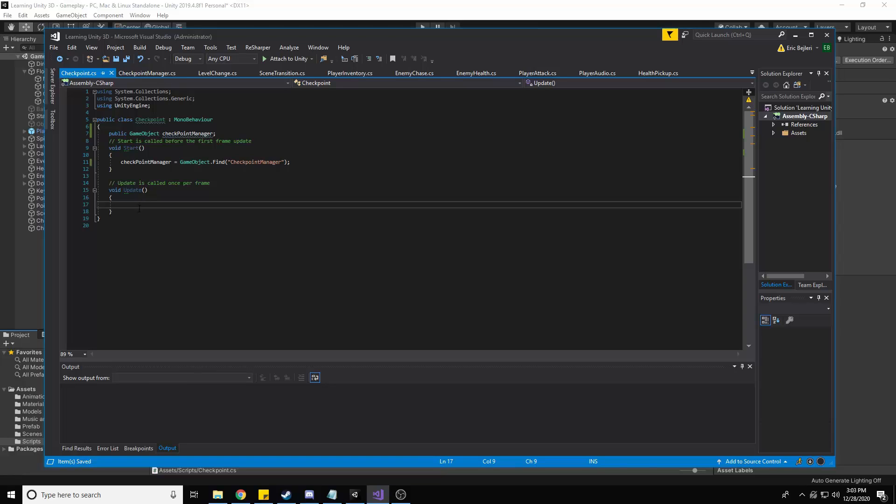
left_click_drag(134, 212, 109, 183)
left_click(126, 212)
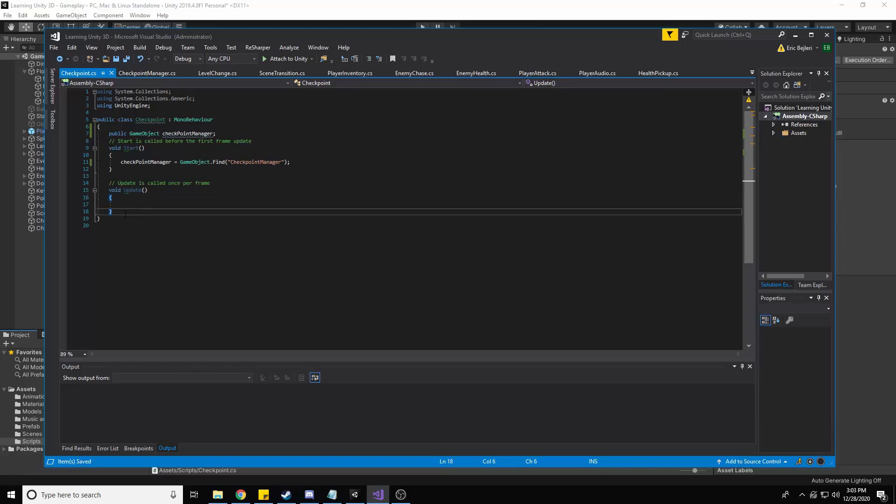
left_click_drag(126, 213, 93, 183)
key("Delete")
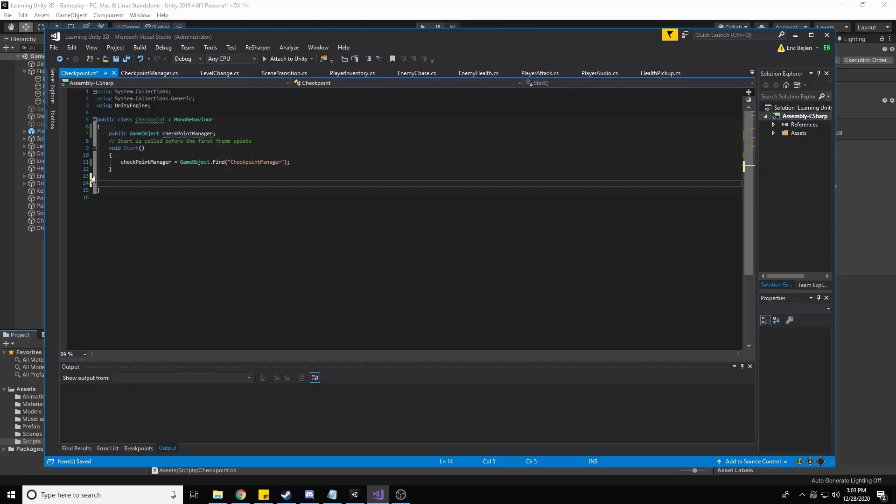
- Generate an OnTriggerEnter(Collider) method below Start using the Implement Unity Messages dialog
key("ctrl+shift+m")
scroll(378, 270, "down", 15)
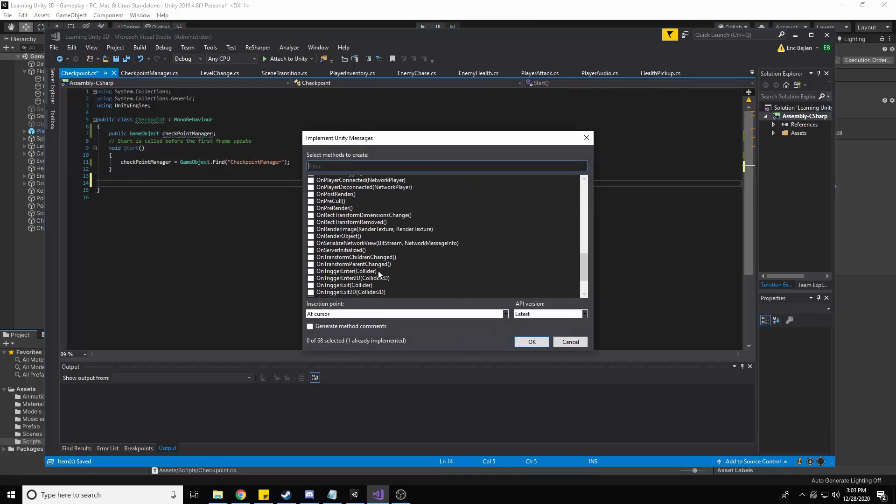
left_click(320, 230)
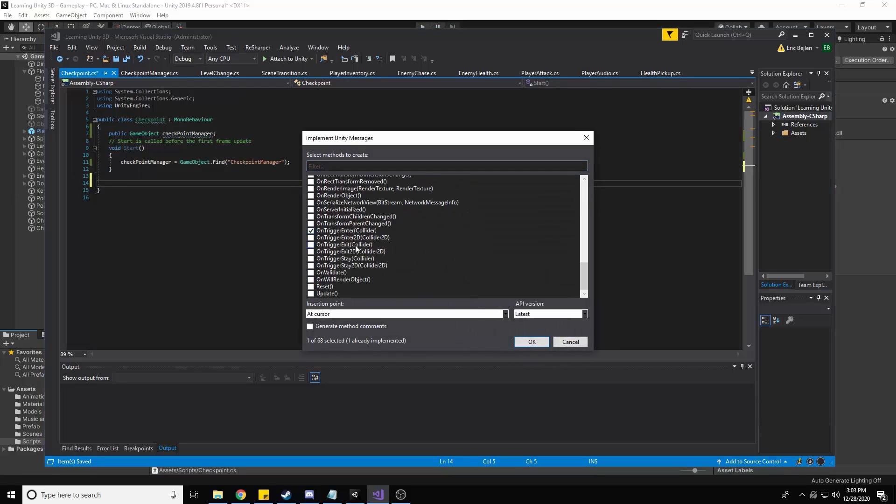
left_click(525, 344)
- Declare a public bool field named destroyOnUse below the checkPointManager field
left_click(225, 135)
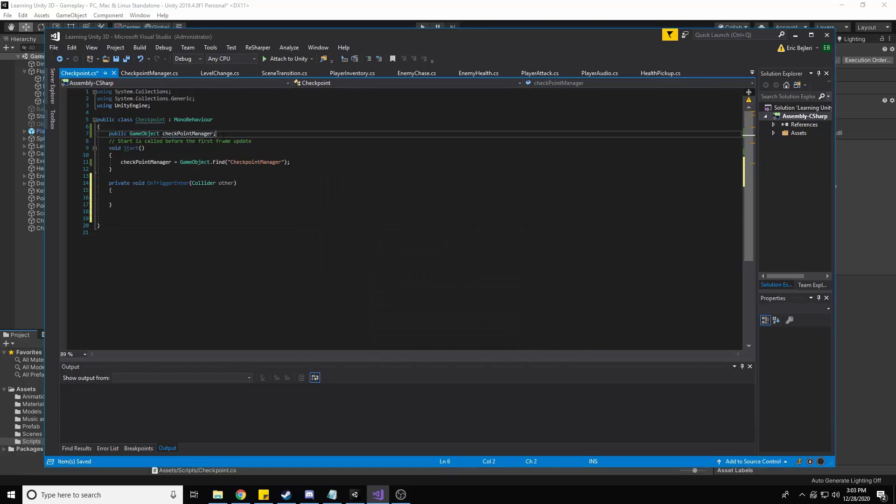
key("Return")
type("public boo")
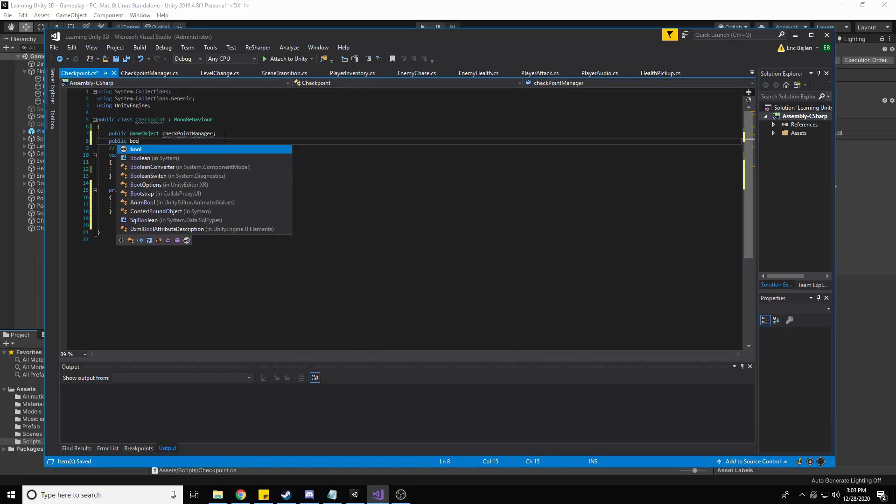
type("l destroyOnUs")
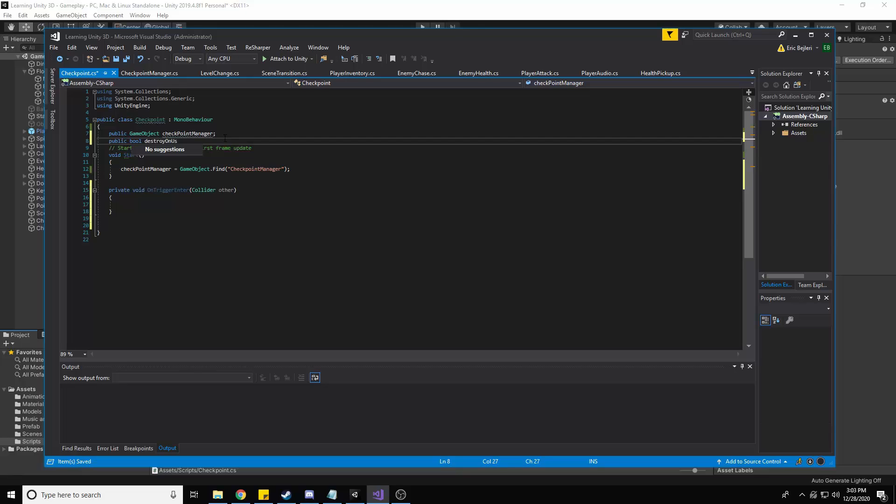
type("e;")
- In OnTriggerEnter, add an if block that checks other.CompareTag("Player")
left_click(166, 213)
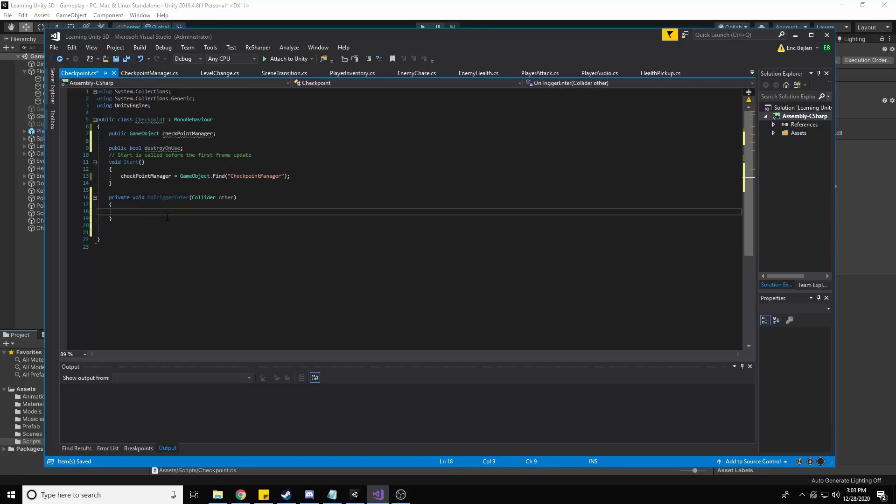
type("if(other.")
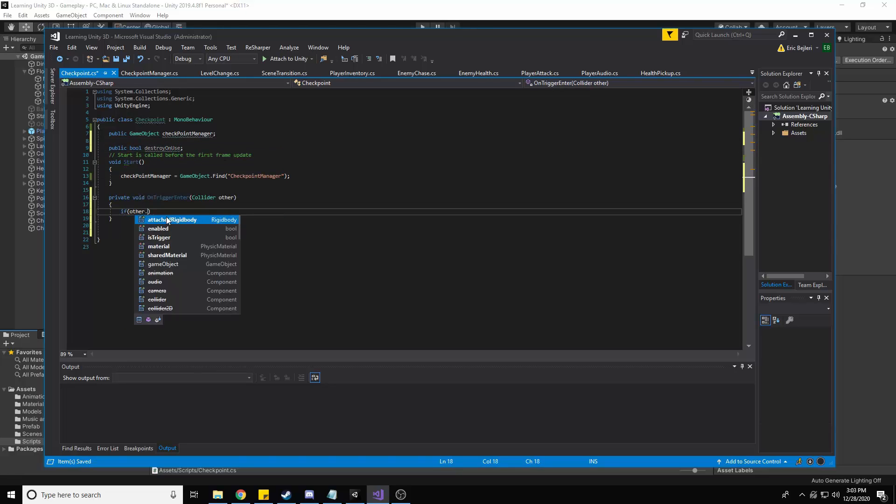
type("CompareTag(")
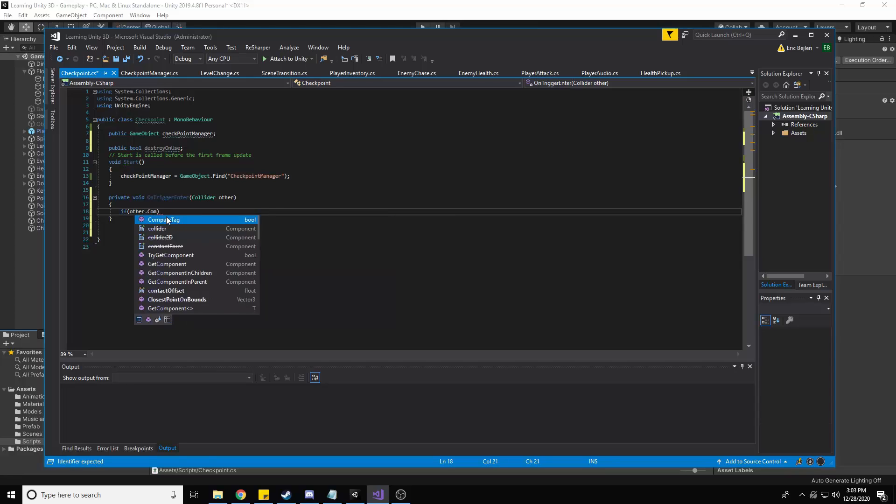
type("\"Player\")")
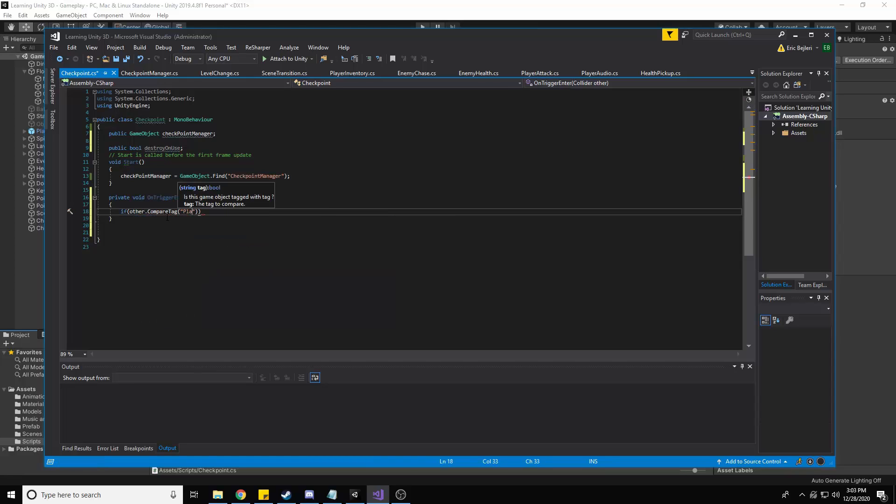
type("{")
key("Return")
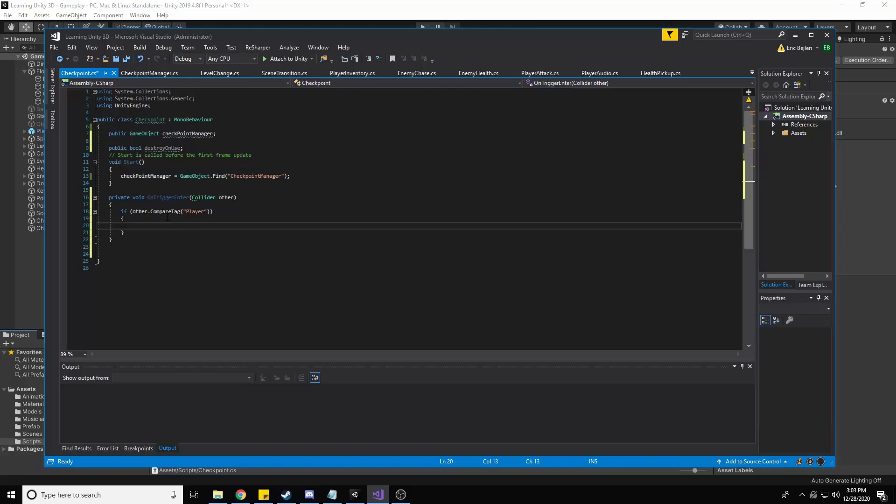
- Inside the if block, get the manager's script with checkPointManager.GetComponent<CheckpointManager>() and begin a member access on it
type("checkPointManager.Ge")
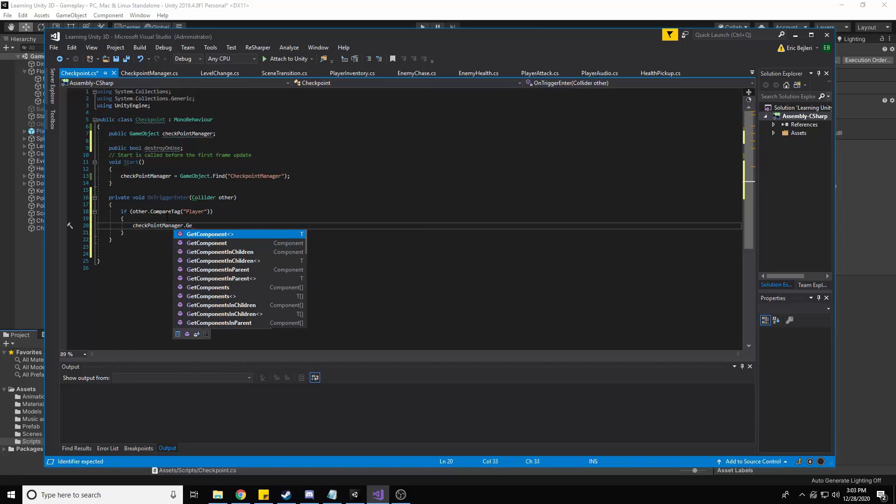
key("Tab")
type("Check")
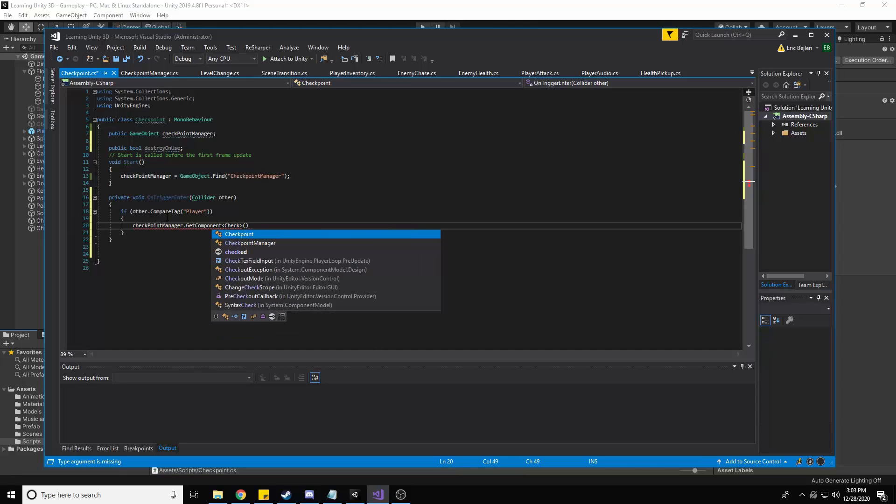
key("Down")
key("Tab")
key("BackSpace")
key("BackSpace")
key("BackSpace")
key("BackSpace")
key("BackSpace")
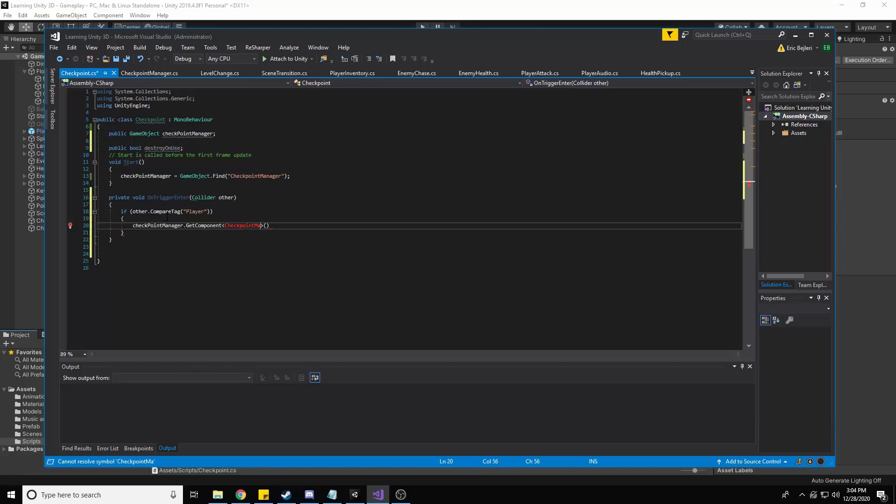
type("nager")
key("Right")
key("Right")
key("Right")
type(".")
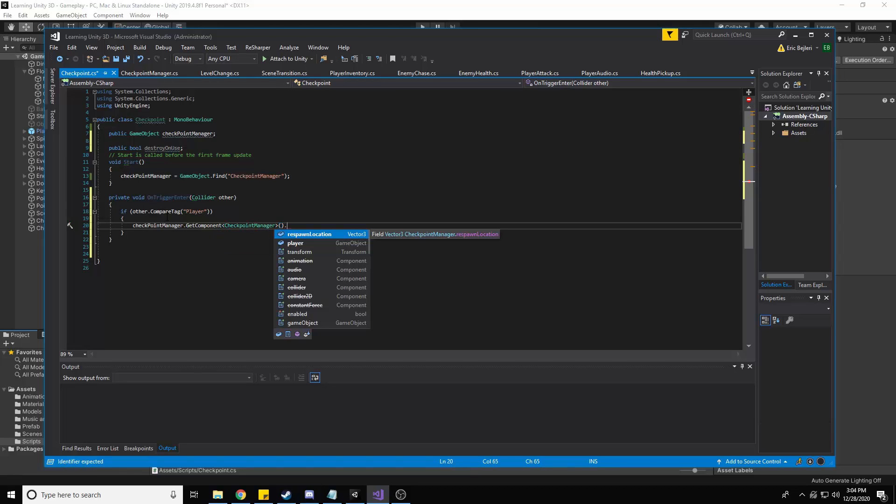
- Complete the GetComponent<CheckpointManager>() line with SetNewCheckpoint(gameObject.transform); and save Checkpoint.cs
key("Down")
key("Down")
key("Down")
key("Down")
key("Down")
key("Down")
key("Down")
key("Down")
key("Down")
key("Down")
key("Down")
key("Down")
key("Down")
key("Down")
key("Down")
key("Down")
key("Down")
key("Down")
key("Down")
key("Down")
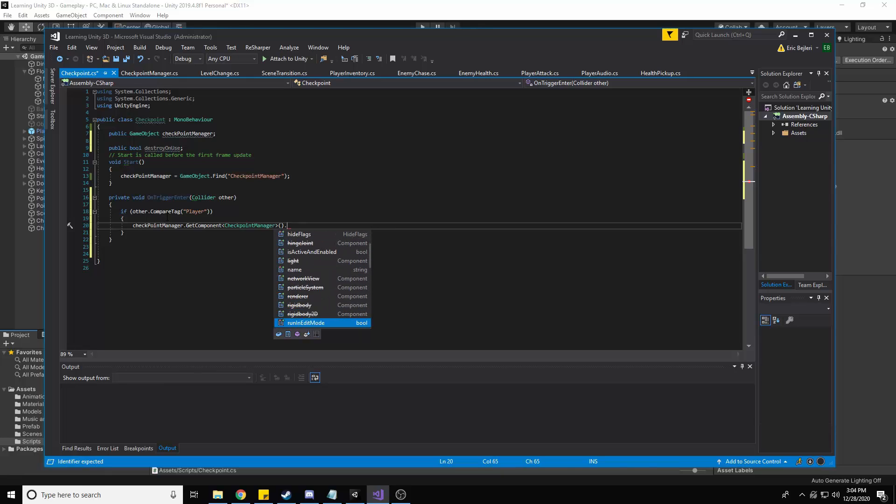
key("Down")
key("Down")
key("Down")
key("Down")
key("Down")
key("Down")
key("Down")
key("Down")
key("Down")
key("Down")
key("Down")
key("Up")
key("Up")
key("Up")
key("Up")
key("Up")
key("Up")
key("Up")
key("Up")
key("Up")
key("Up")
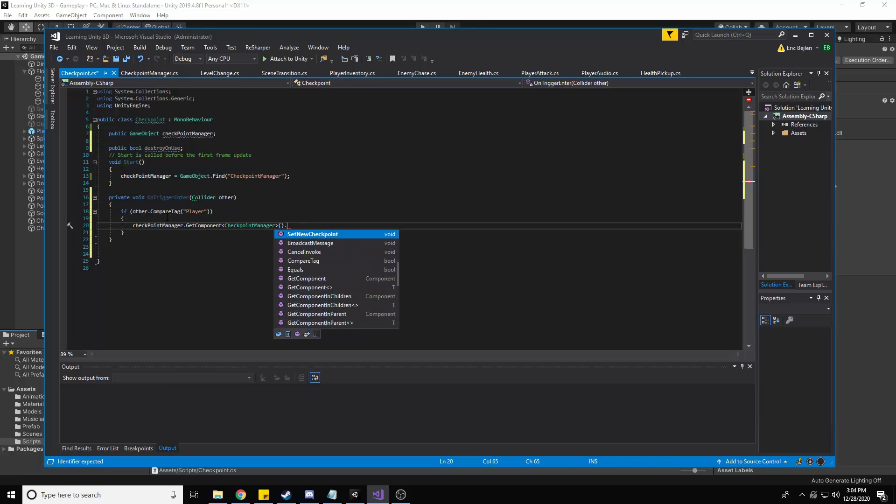
key("Return")
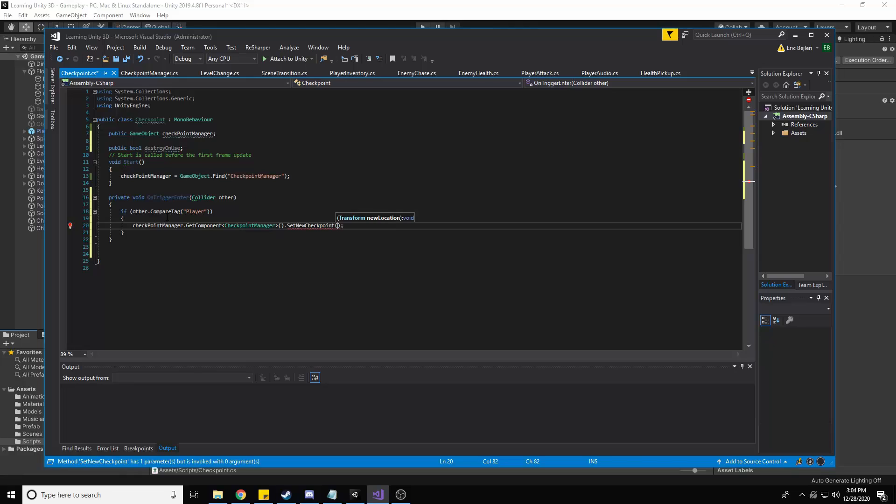
type("gameObject.transform")
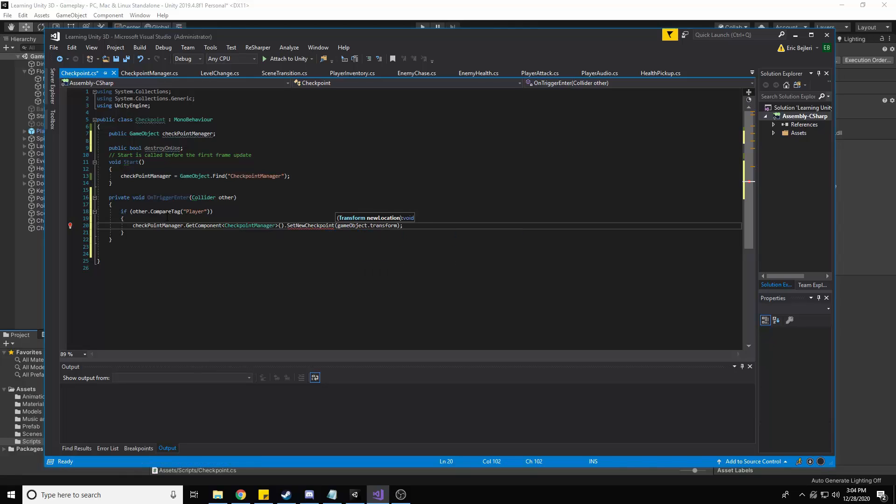
key("End")
key("ctrl+s")
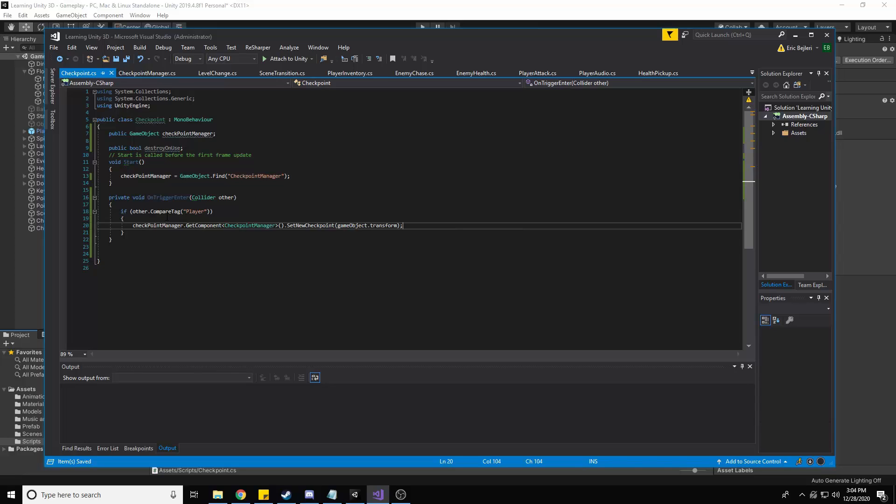
- Below the SetNewCheckpoint call, add an if (destroyOnUse) block containing Destroy(gameObject); and save the script
key("Down")
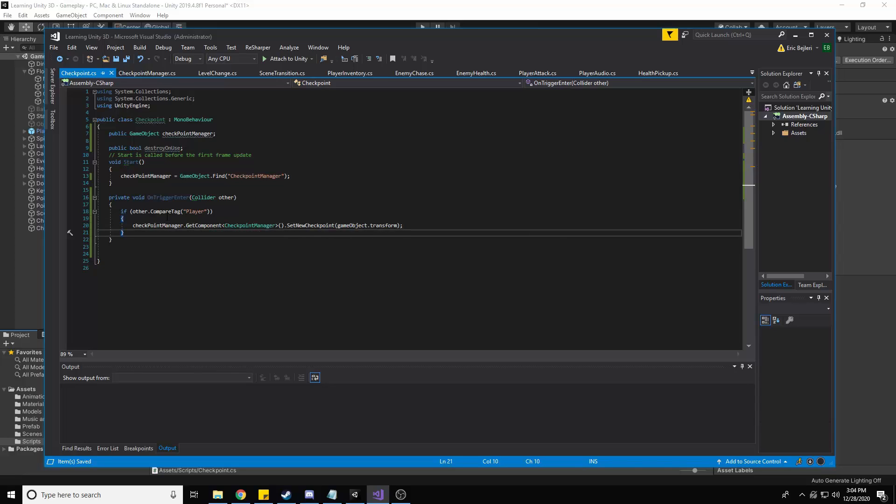
key("Up")
type("if(destroyOnUse")
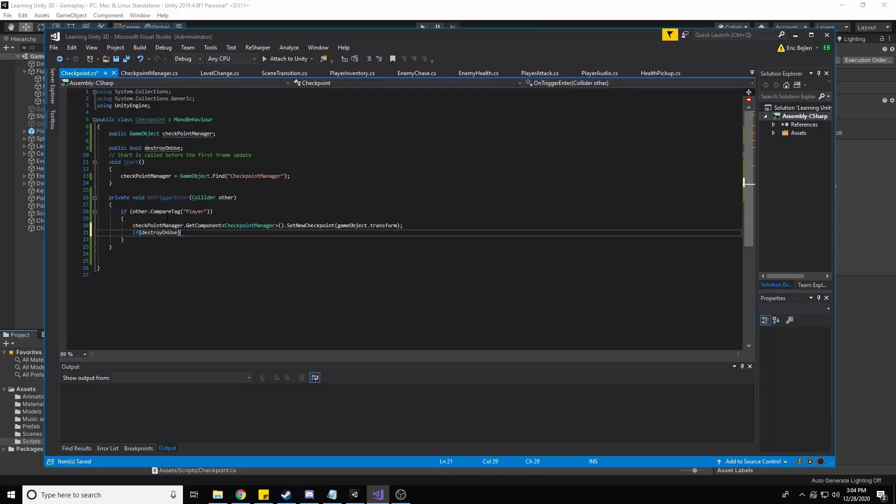
type("{")
key("Return")
type("D")
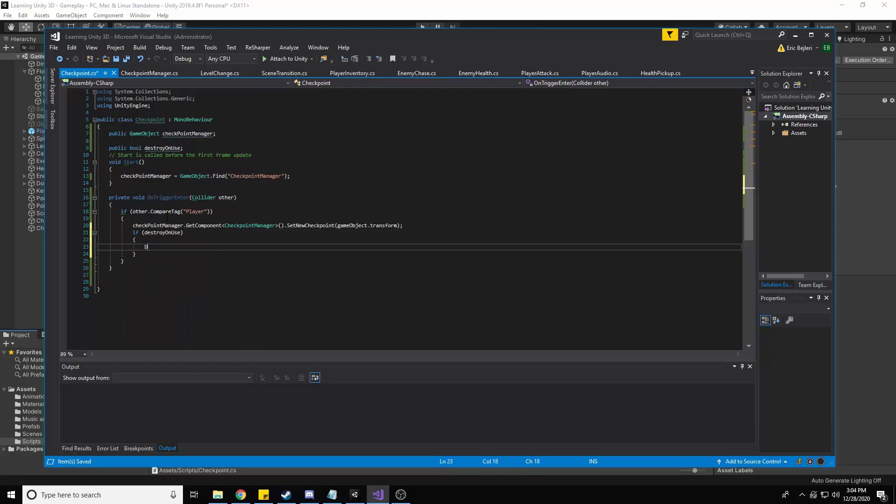
type("estroy(gameObject);")
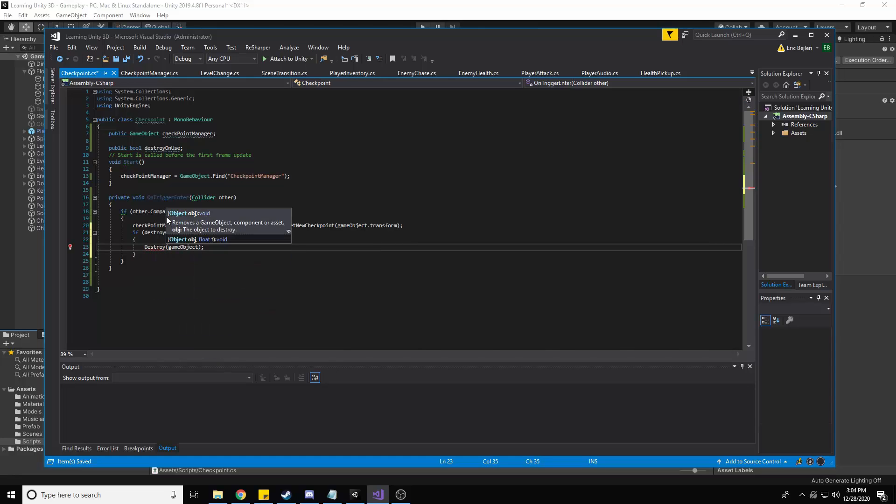
key("End")
key("ctrl+s")
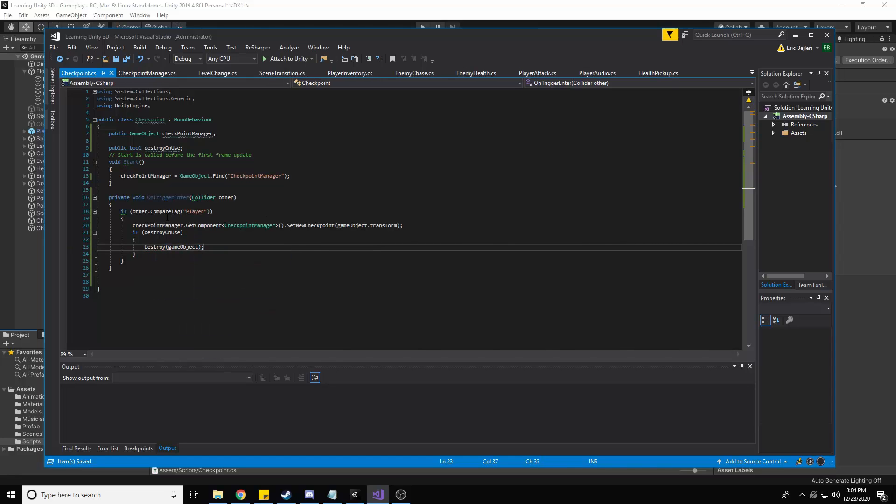
- Check the RespawnPlayer method in CheckpointManager.cs
mouse_move(172, 149)
left_click(144, 72)
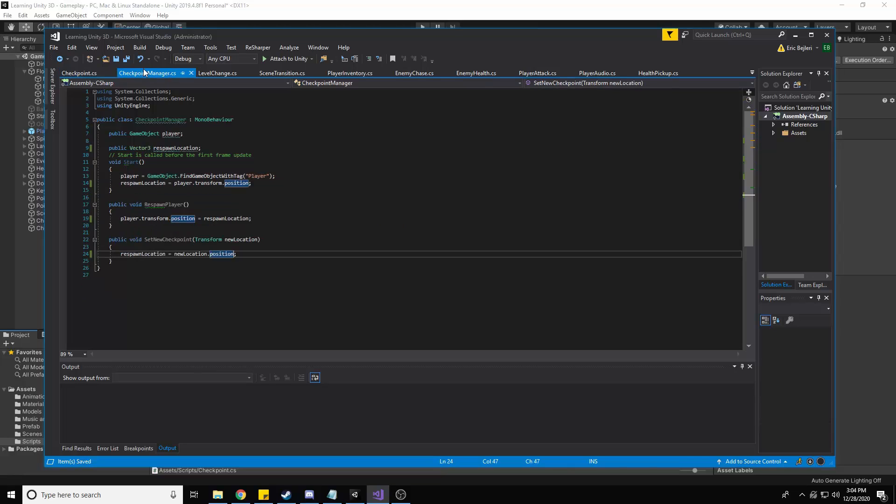
left_click(177, 206)
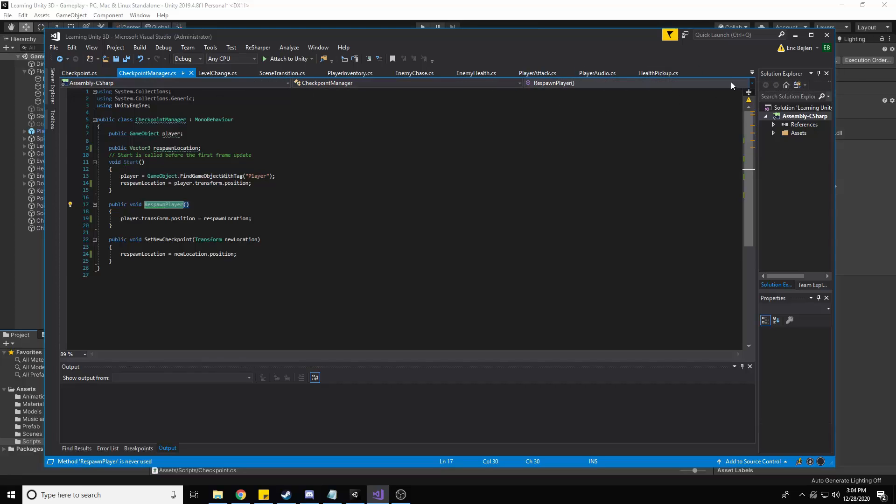
- In PlayerHealth.cs, insert a GameObject.FindObjectOfType<>() call below the "Player is dead!" log in DecreaseHealth
left_click(751, 72)
left_click(810, 204)
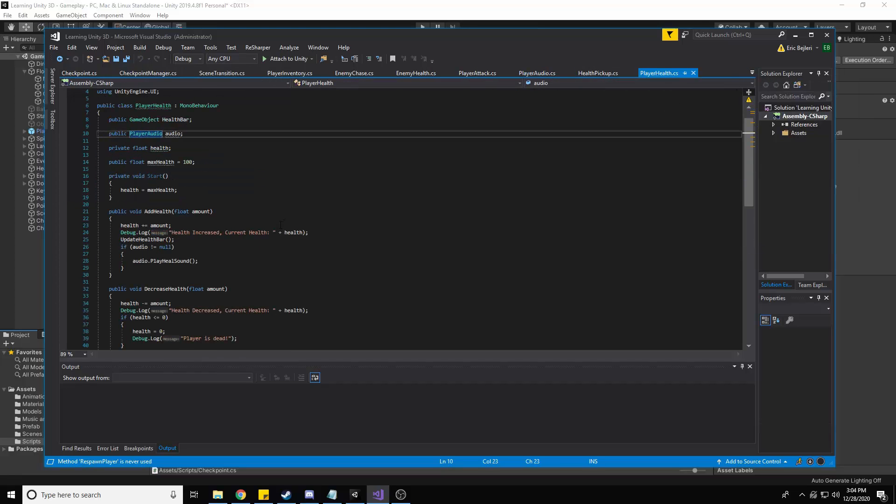
scroll(274, 226, "down", 3)
left_click(243, 275)
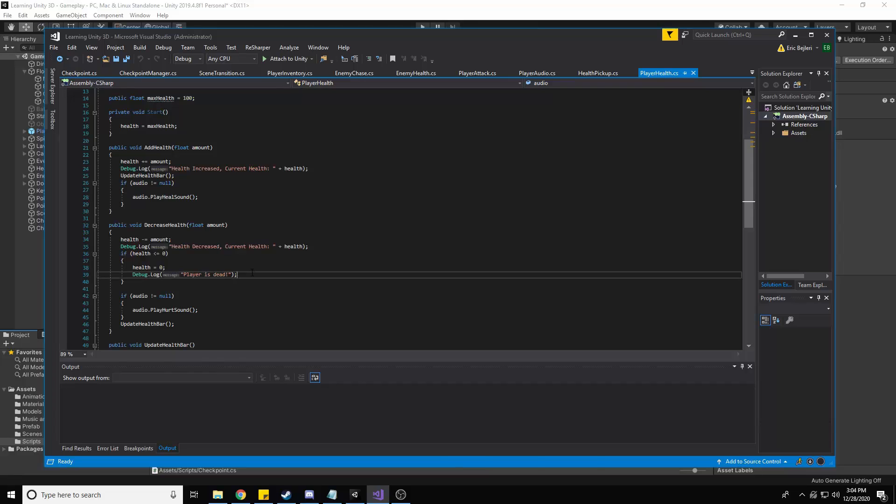
key("Return")
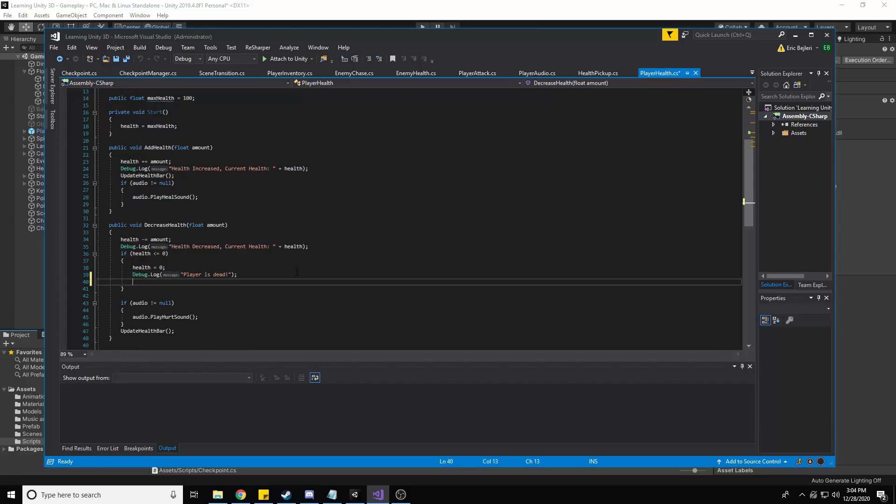
type("Gam")
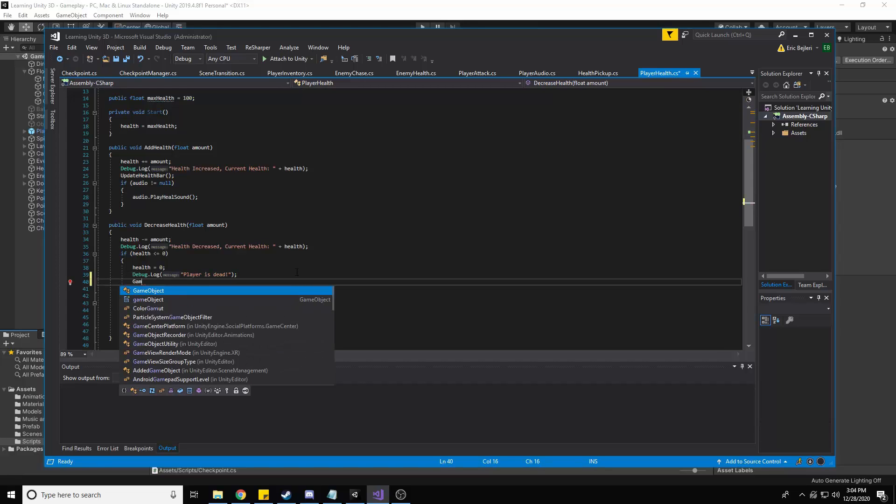
type("eObject.")
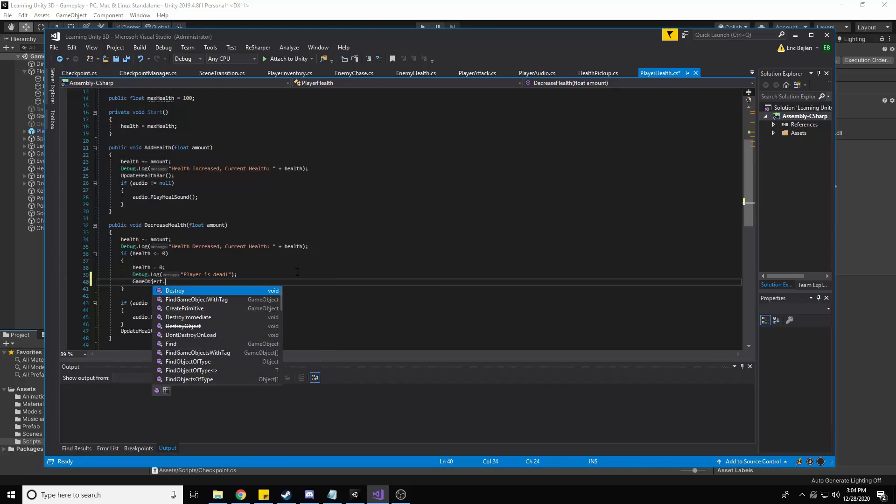
type("Fin")
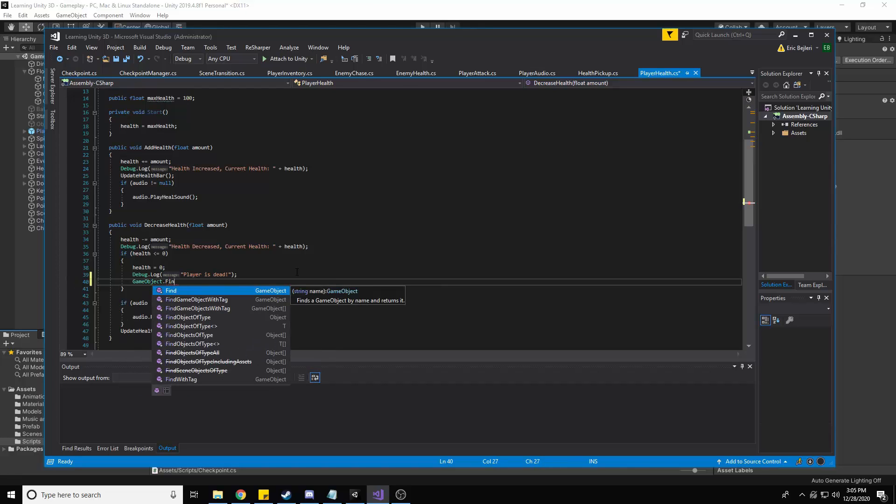
key("Down")
key("Down")
key("Down")
key("Down")
key("Return")
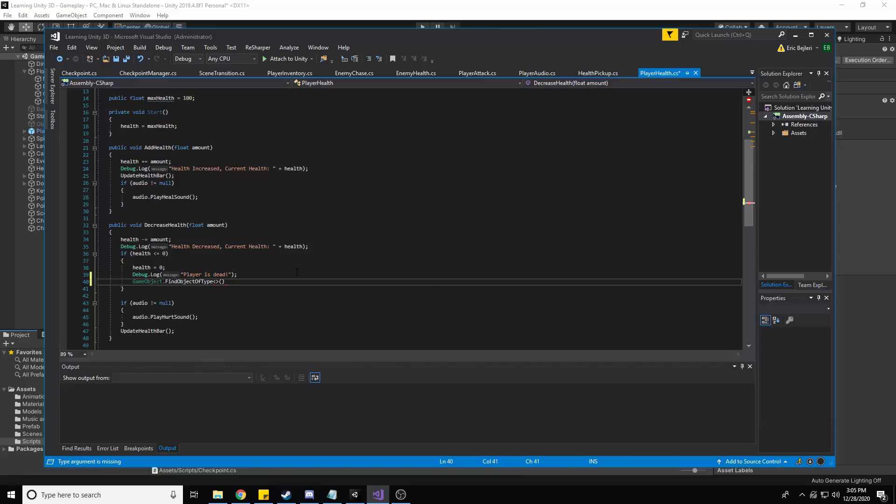
- Give the FindObjectOfType call the type CheckpointManager, call RespawnPlayer(); on its result, and save PlayerHealth.cs
type("CheckpointManager")
key("Return")
type(".")
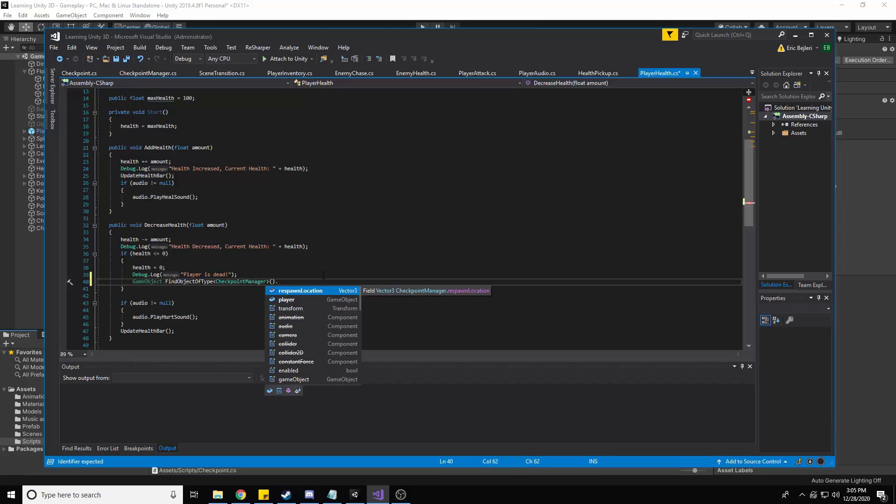
type("RespawnPlayer();")
key("ctrl+s")
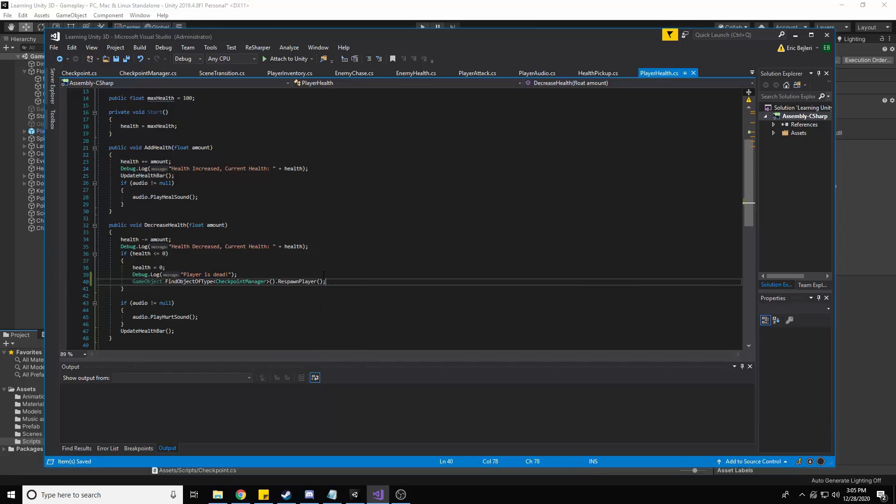
- Add health = maxHealth; on a new line below the RespawnPlayer call in DecreaseHealth
left_click(343, 4)
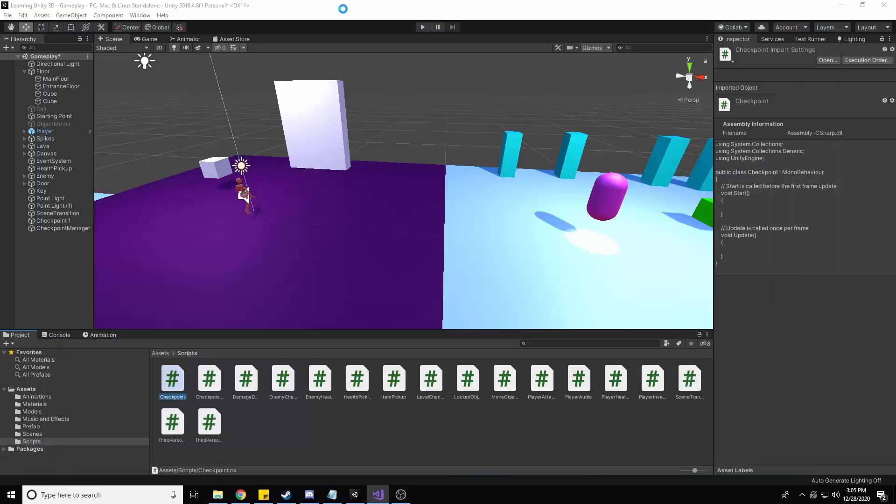
left_click(377, 495)
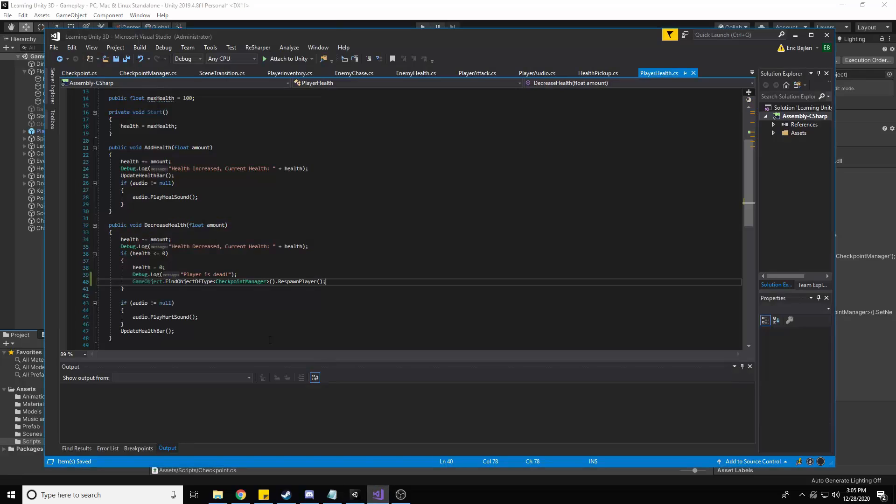
key("Return")
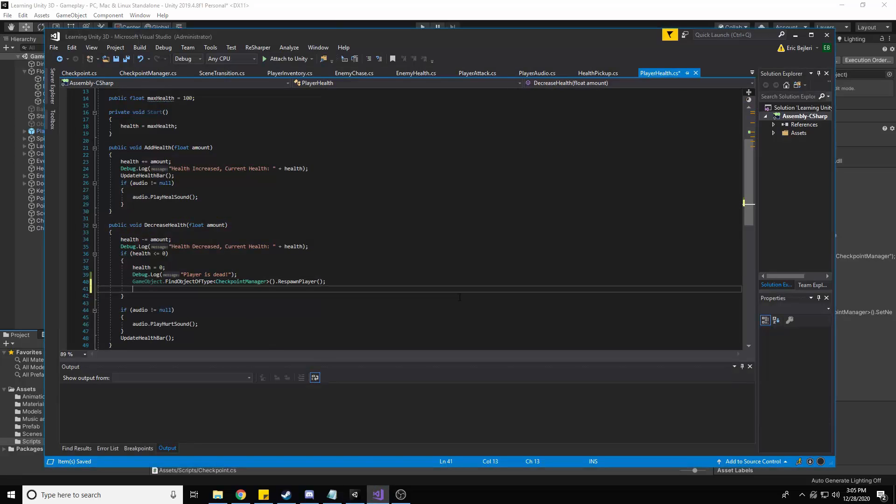
type("health = ma")
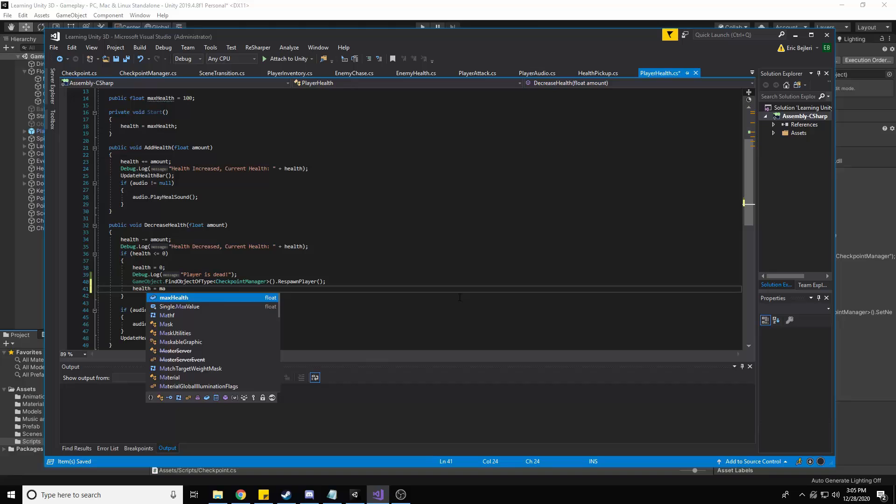
key("Tab")
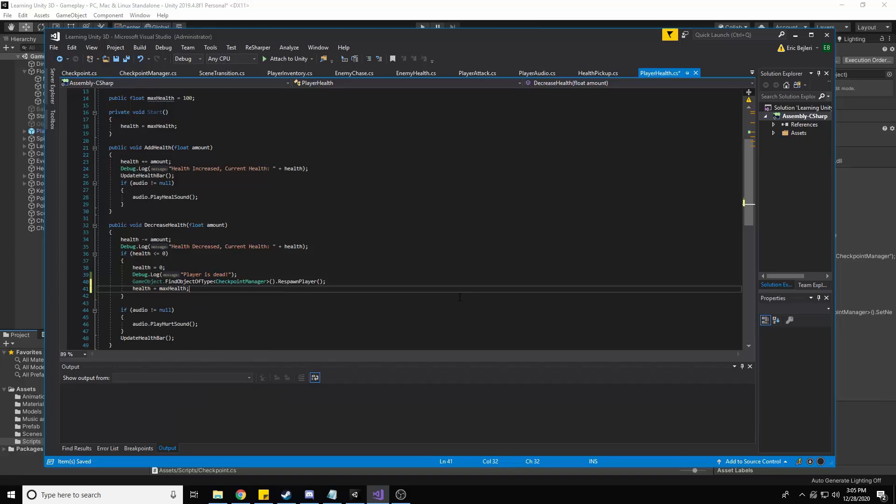
type(";")
- Switch to Unity, run the game, and move the player across the floor
key("alt+Tab")
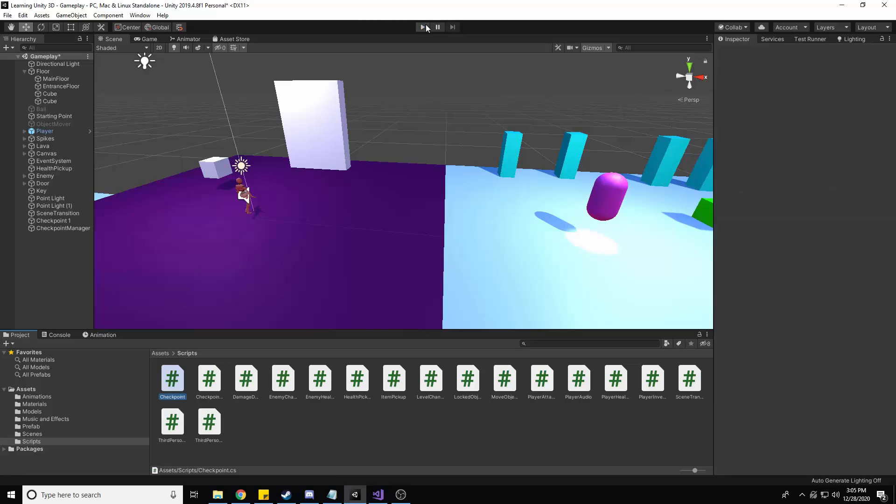
left_click(425, 27)
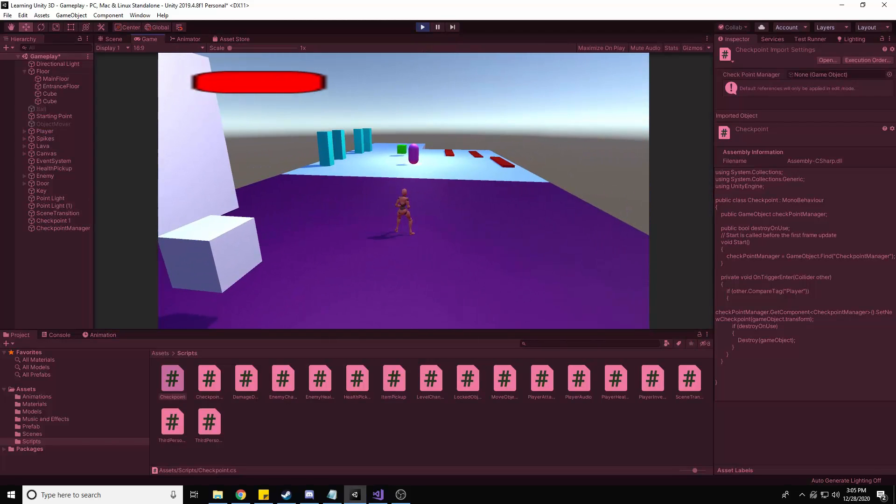
key("d")
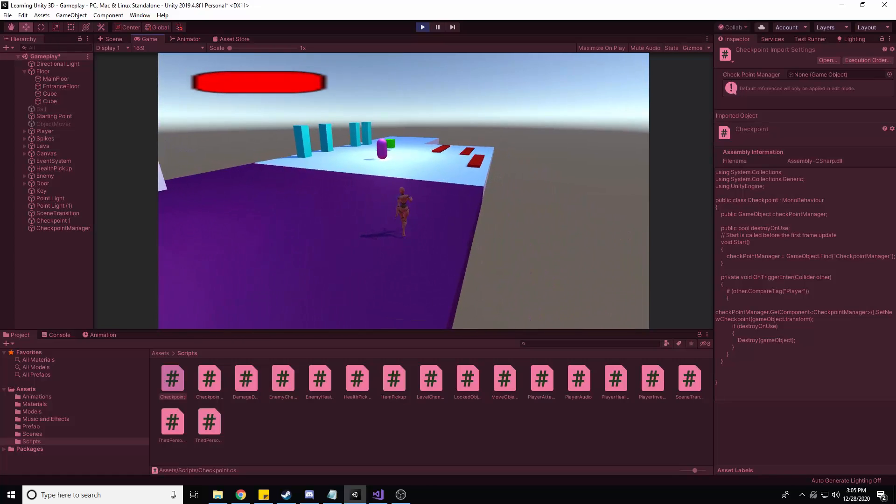
- Inspect Checkpoint 1 and CheckpointManager in the Scene view while the game runs, and stop play mode
left_click(104, 38)
left_click(57, 221)
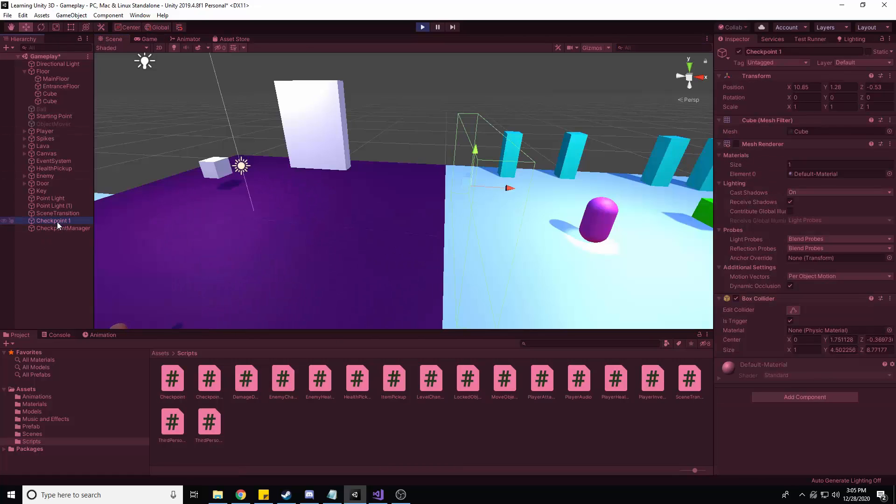
left_click(57, 228)
left_click(57, 220)
right_click_drag(421, 178, 608, 219)
key("s")
key("a")
left_click(422, 27)
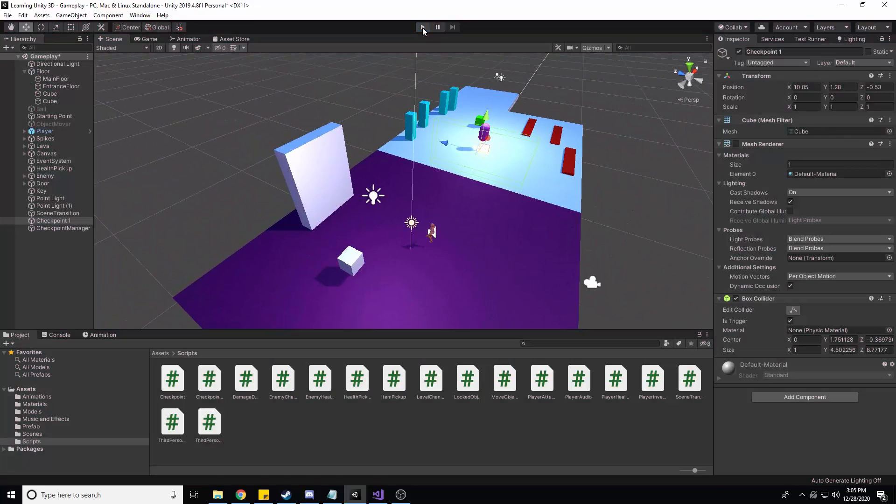
- Run the game again and move the player forward to test respawning after death
left_click(424, 29)
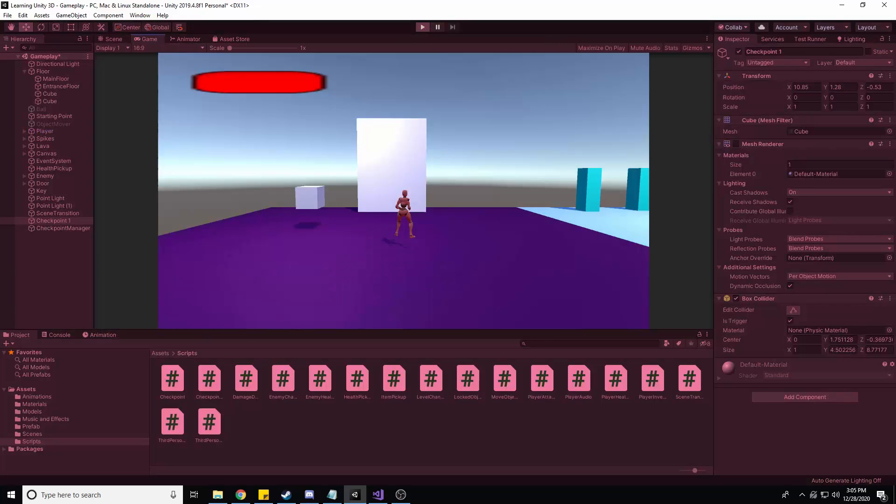
key("w")
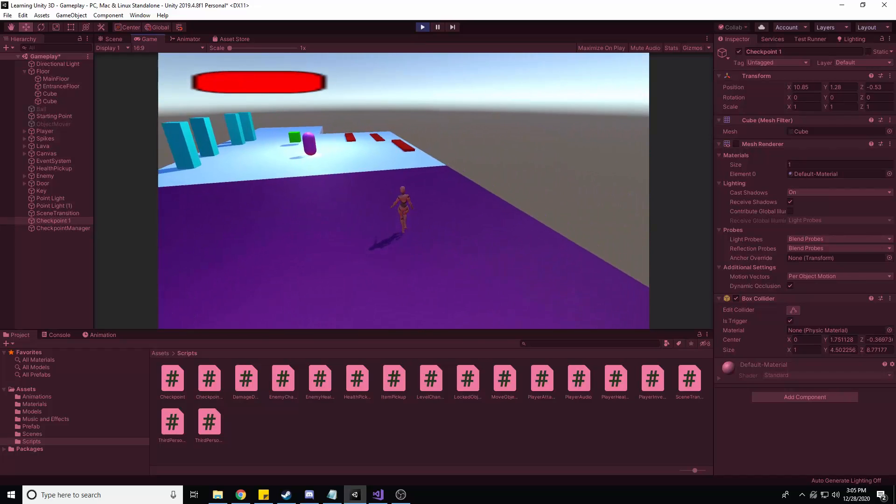
key("w")
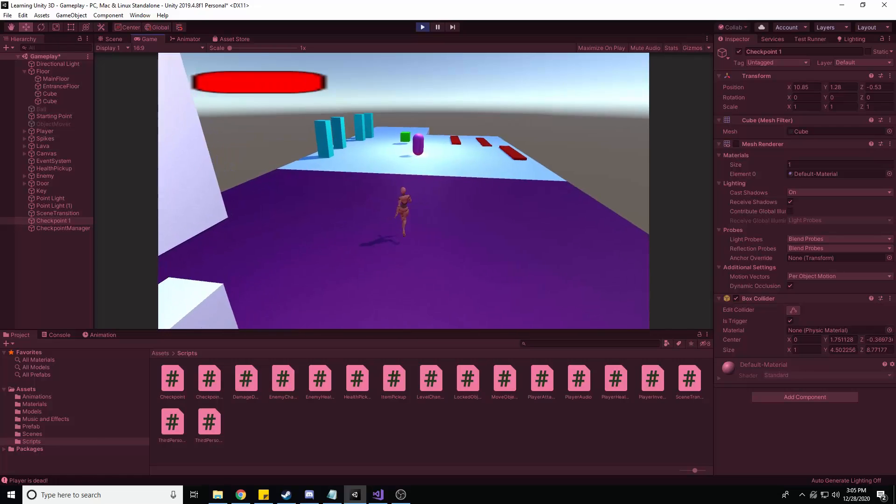
key("w")
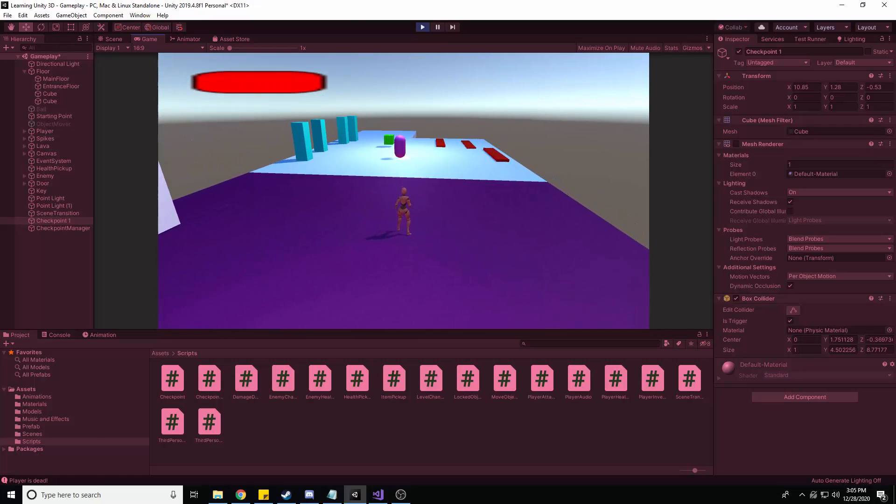
- Move the player past Checkpoint 1 into the red hazard strips to test the respawn location, and stop play mode
key("w")
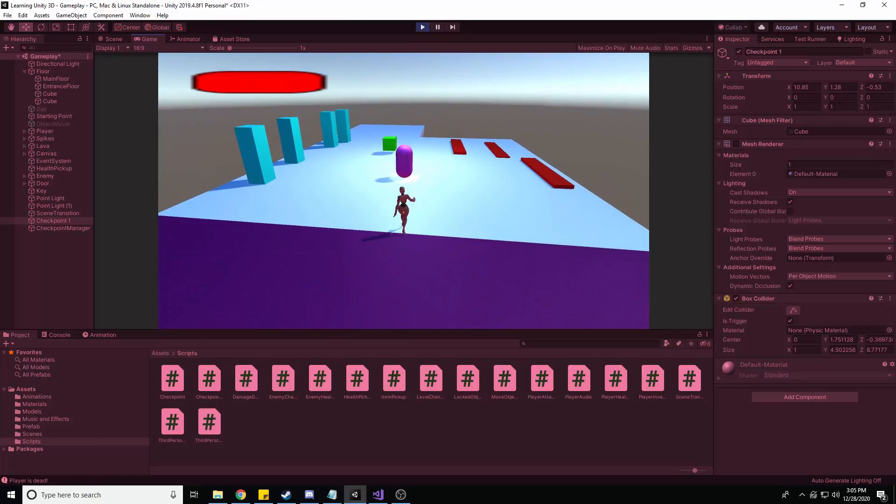
key("w")
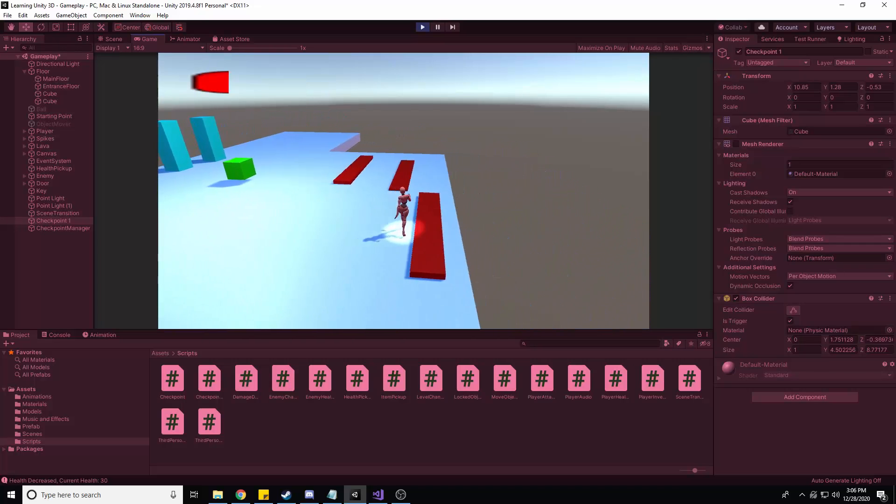
key("w")
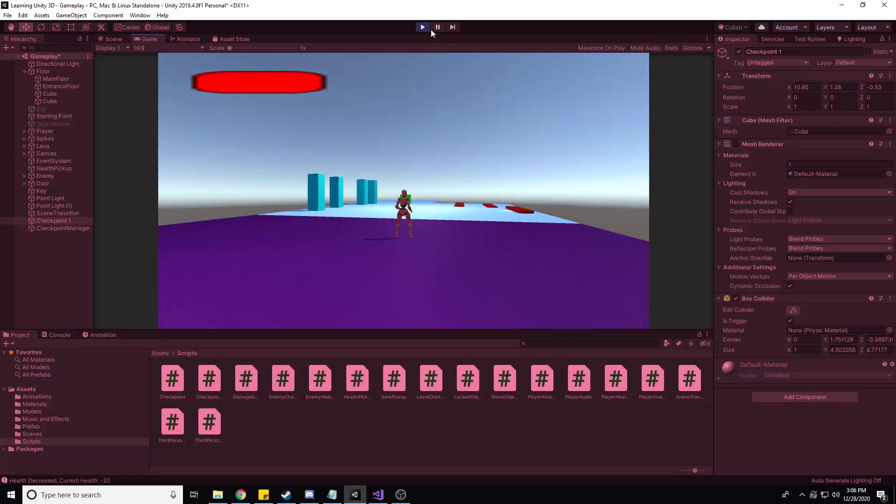
left_click(423, 27)
- Switch to Visual Studio and review SetNewCheckpoint in CheckpointManager.cs and the code in Checkpoint.cs
mouse_move(378, 494)
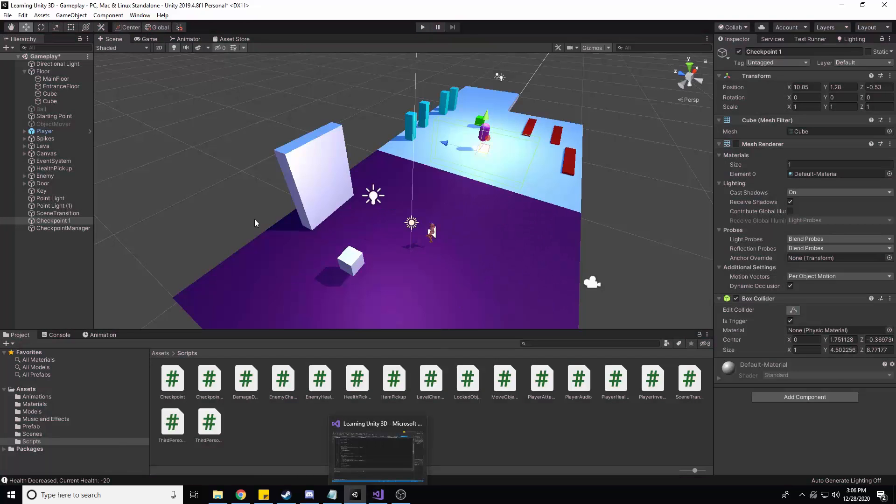
left_click(383, 478)
scroll(320, 274, "down", 5)
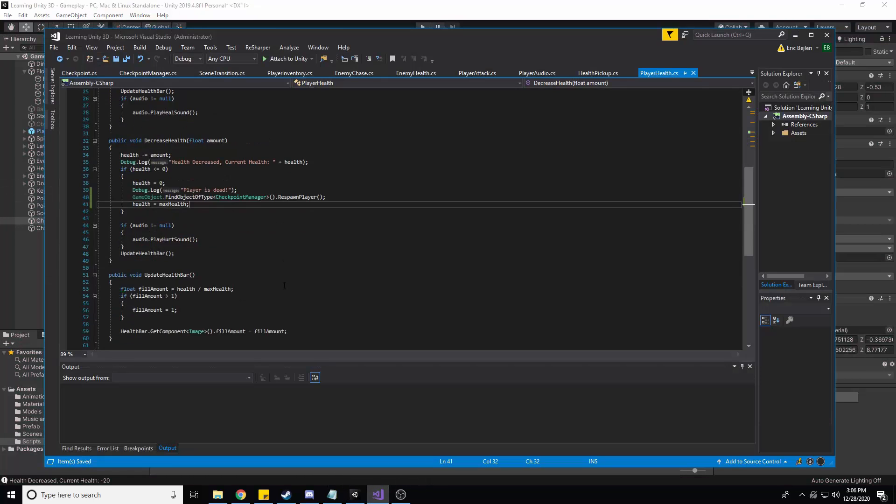
left_click(125, 74)
left_click(192, 240)
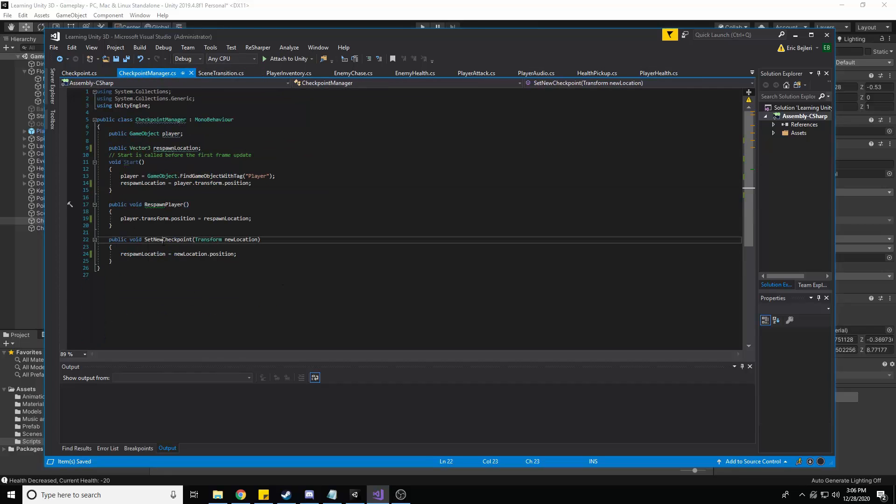
double_click(196, 254)
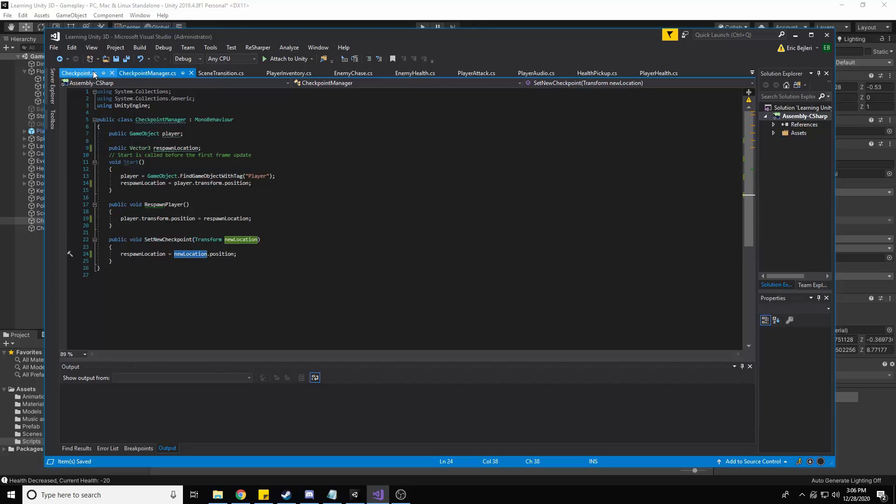
left_click(79, 73)
- Switch back to Unity, add the Checkpoint script component to Checkpoint 1, and save the scene
key("alt+Tab")
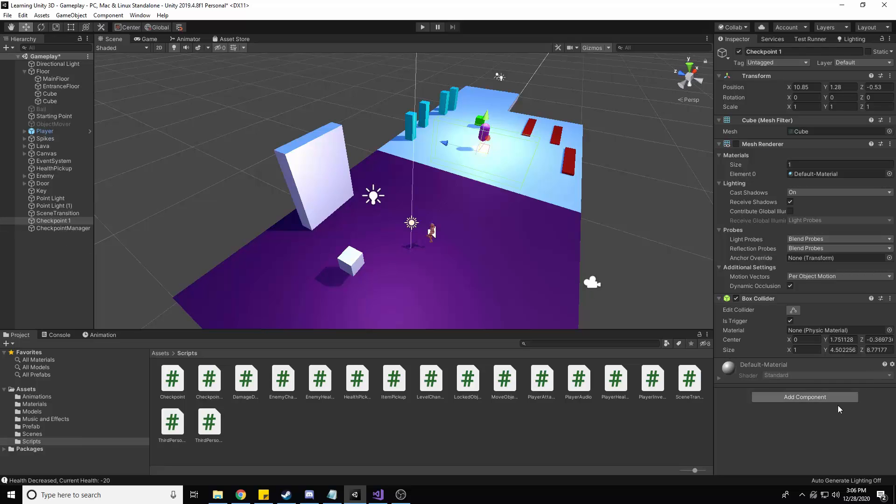
left_click_drag(565, 222, 420, 217, "alt")
left_click(810, 398)
type("C")
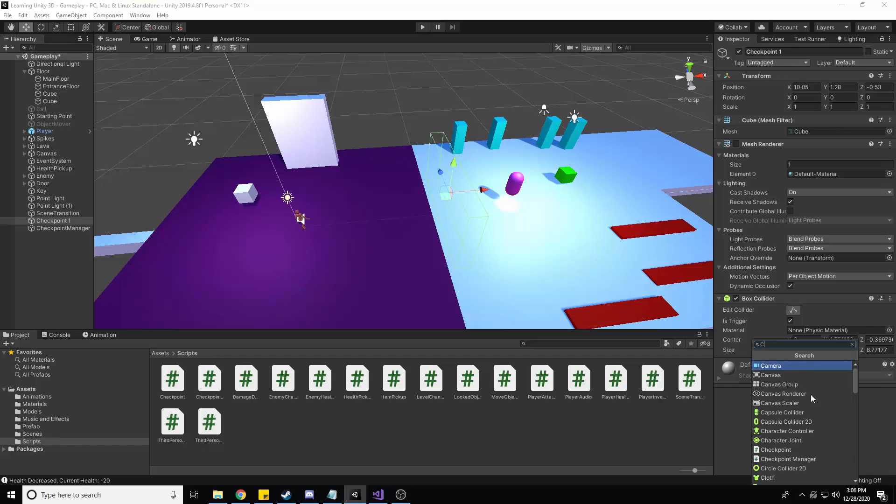
type("hec")
key("Return")
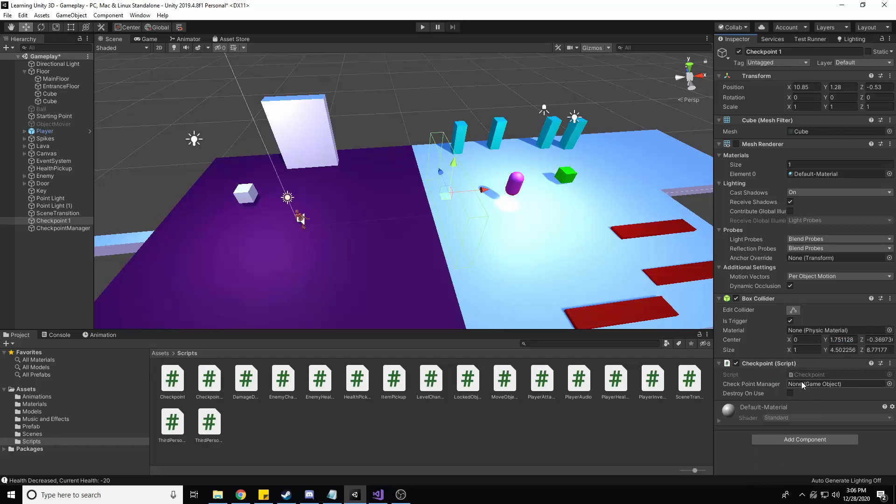
key("ctrl+s")
- Run the game and move the player through Checkpoint 1 toward the purple enemy to test respawning at the checkpoint
left_click(423, 27)
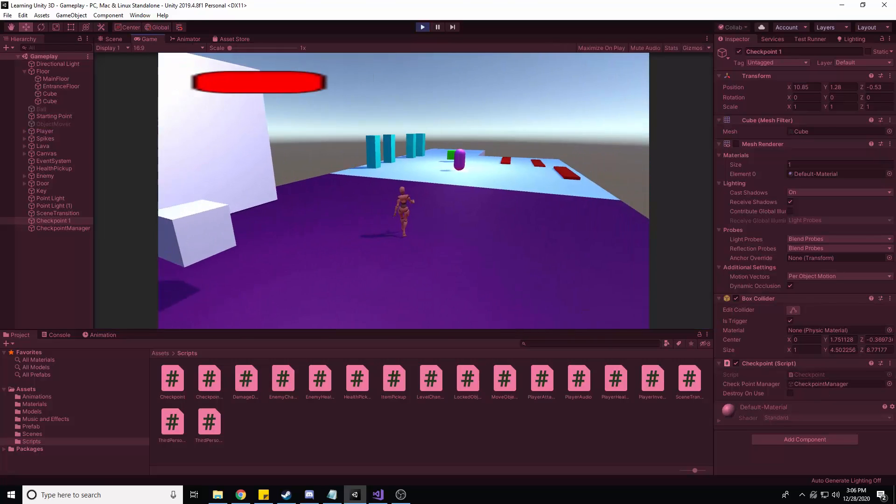
key("w")
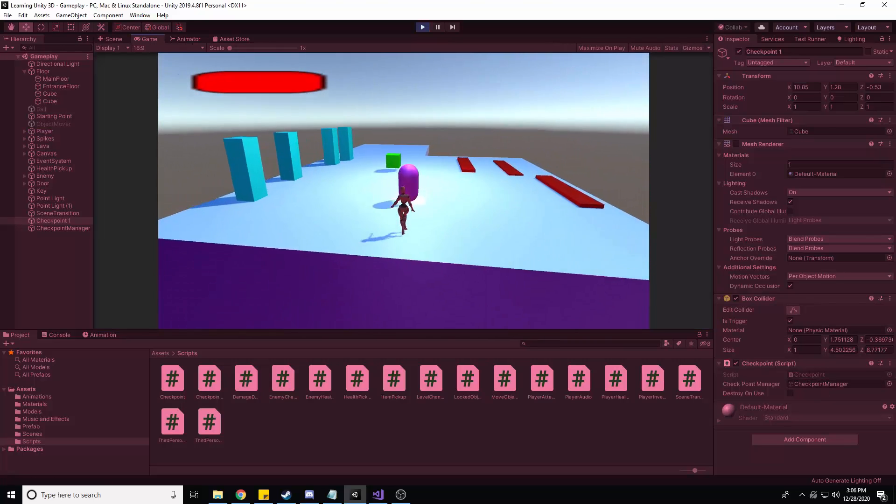
key("w")
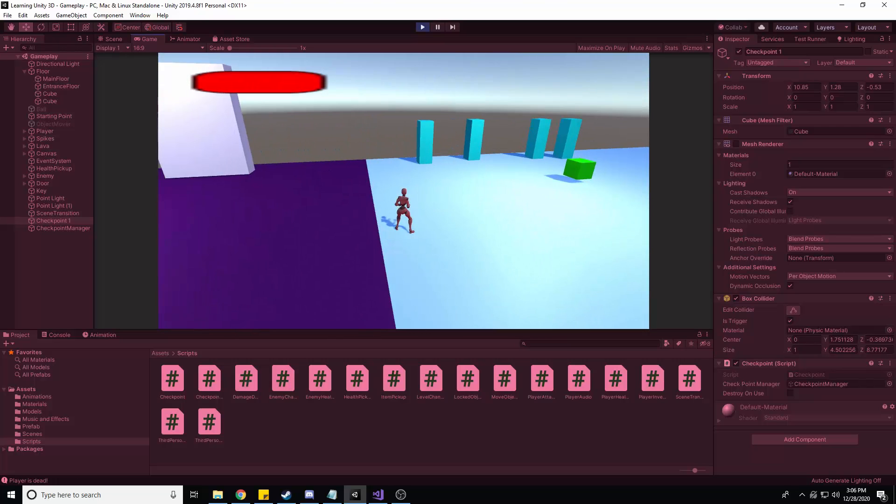
- Attack with the player, move past the green cube to the far end of the blue floor, and stop play mode
left_click(424, 201)
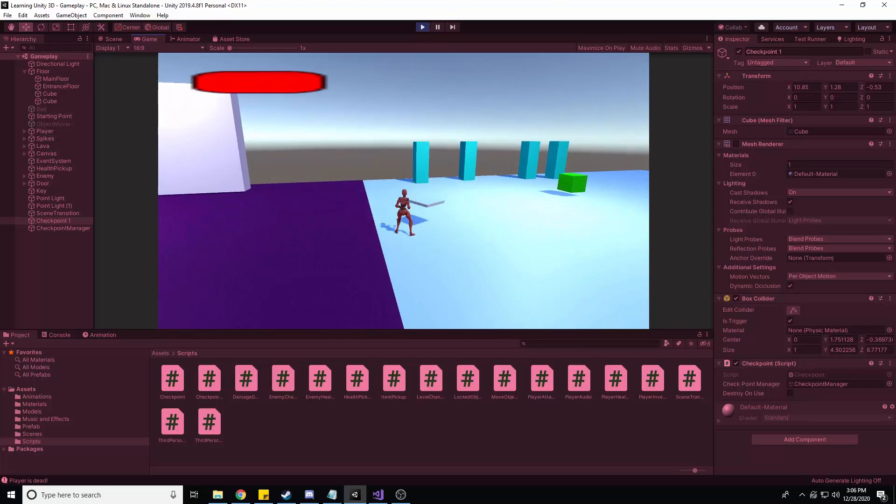
key("w")
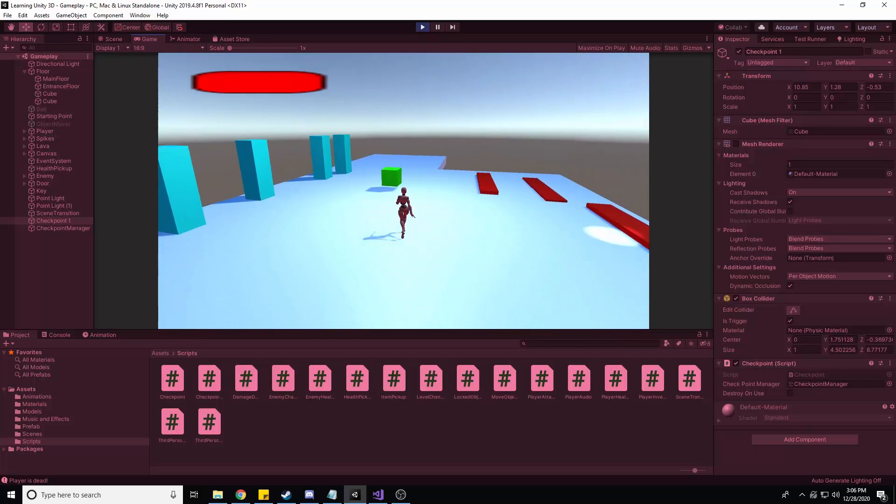
key("w")
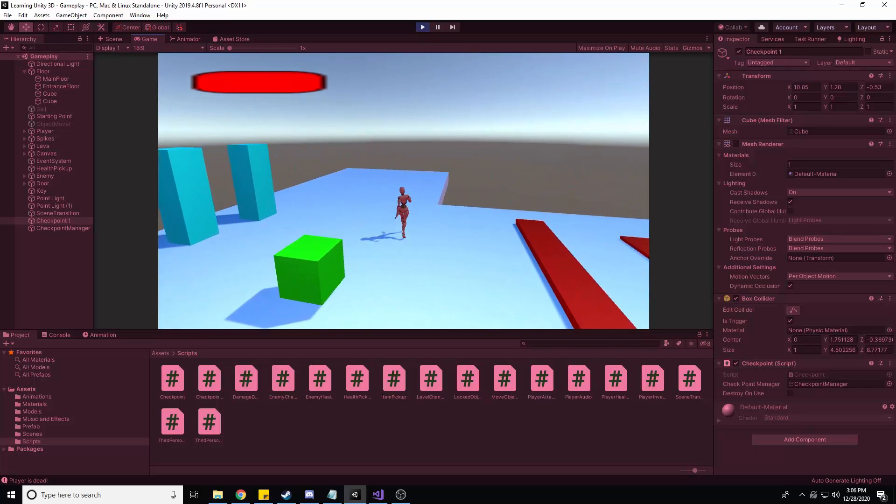
key("w")
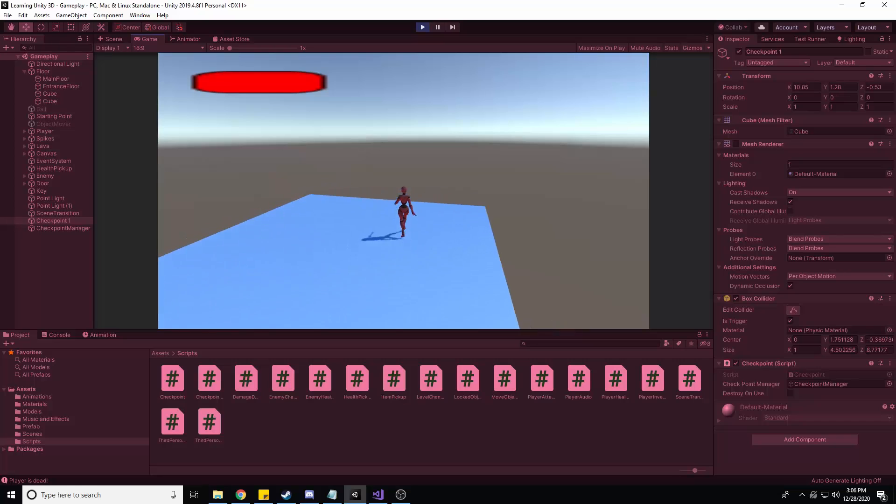
key("Escape")
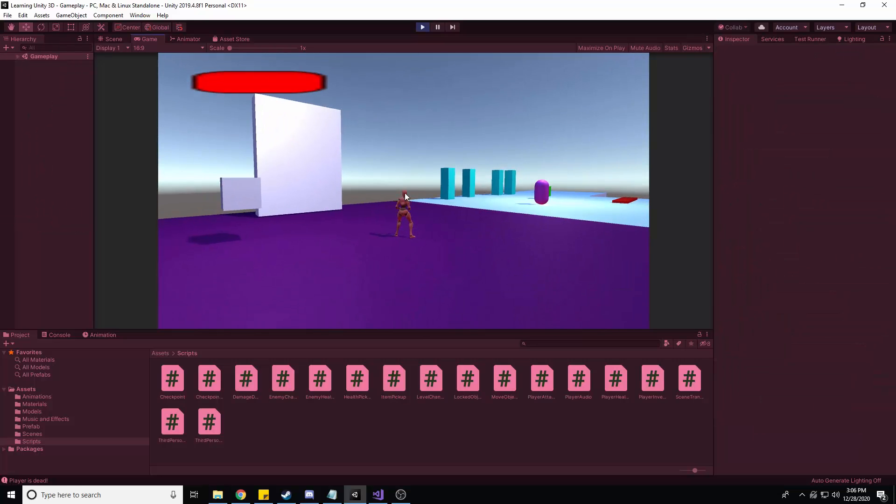
left_click(421, 26)
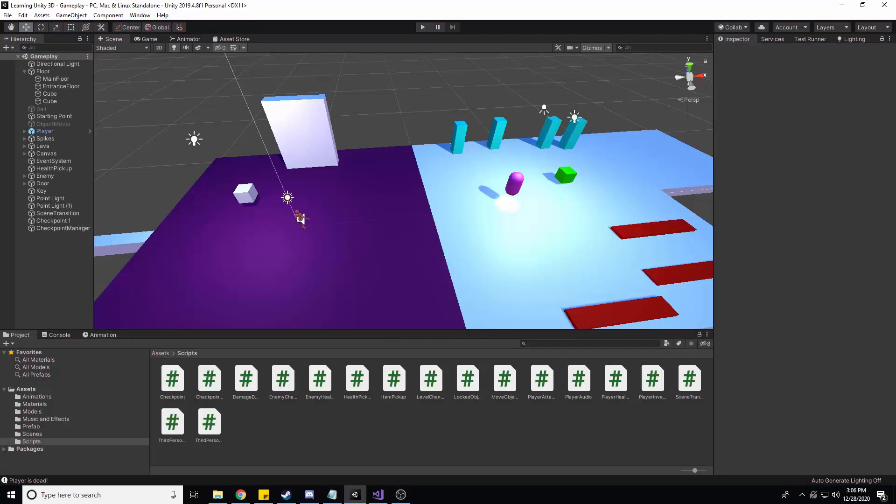